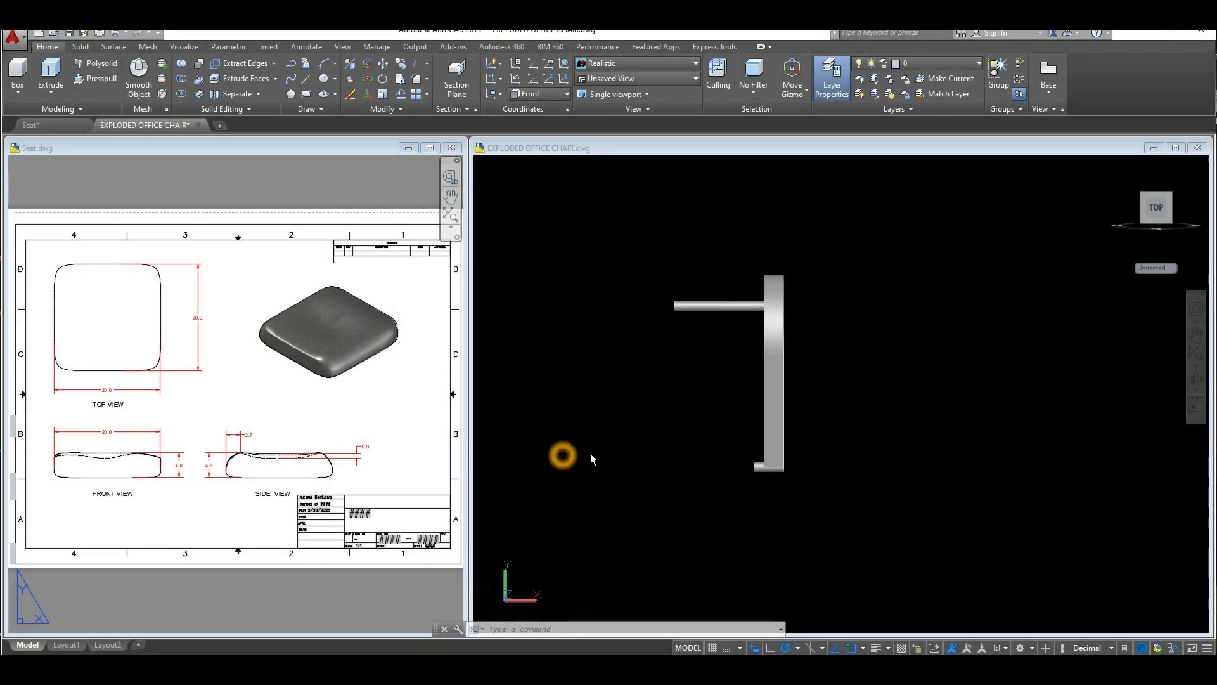
Step: Turn the office chair view from top to a straight front view of the armrest
left_click(593, 456)
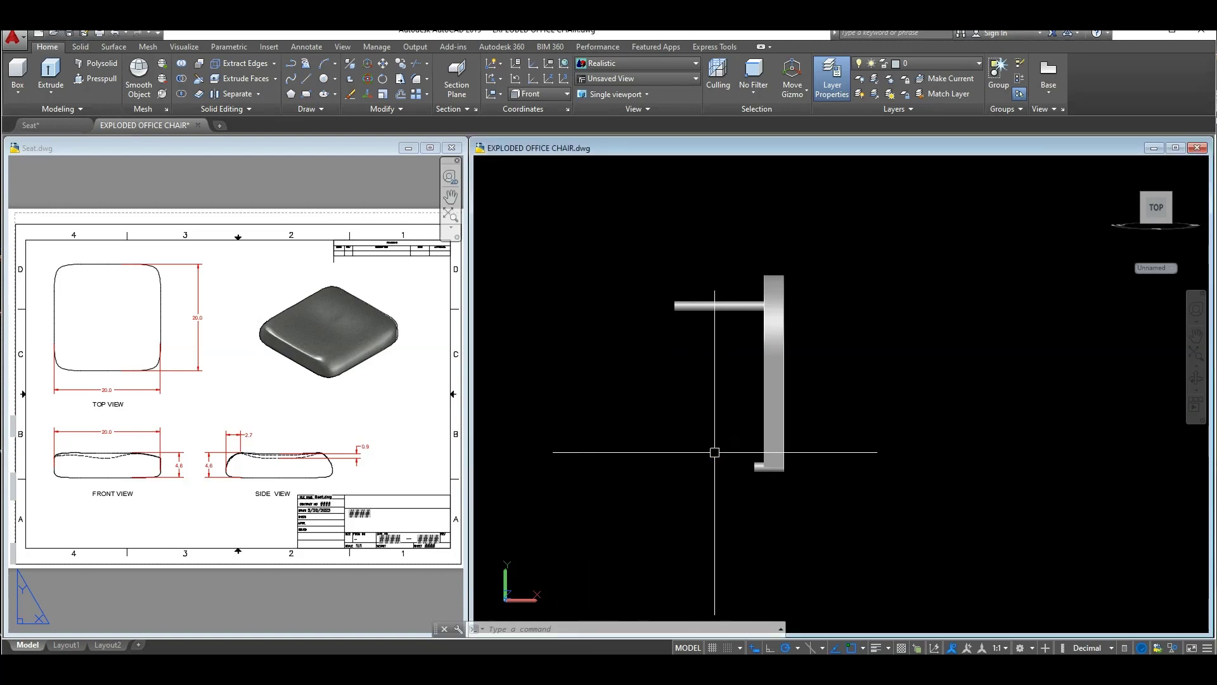
left_click(789, 447)
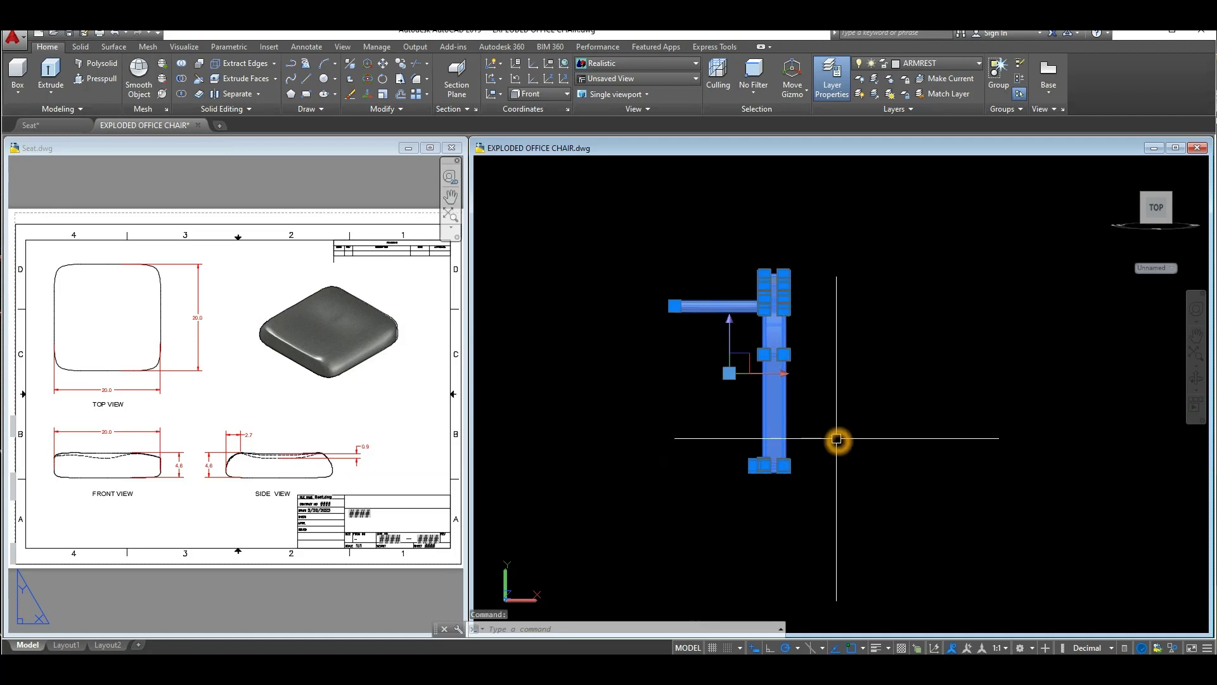
key("Escape")
middle_click_drag(804, 448, 719, 503, "shift")
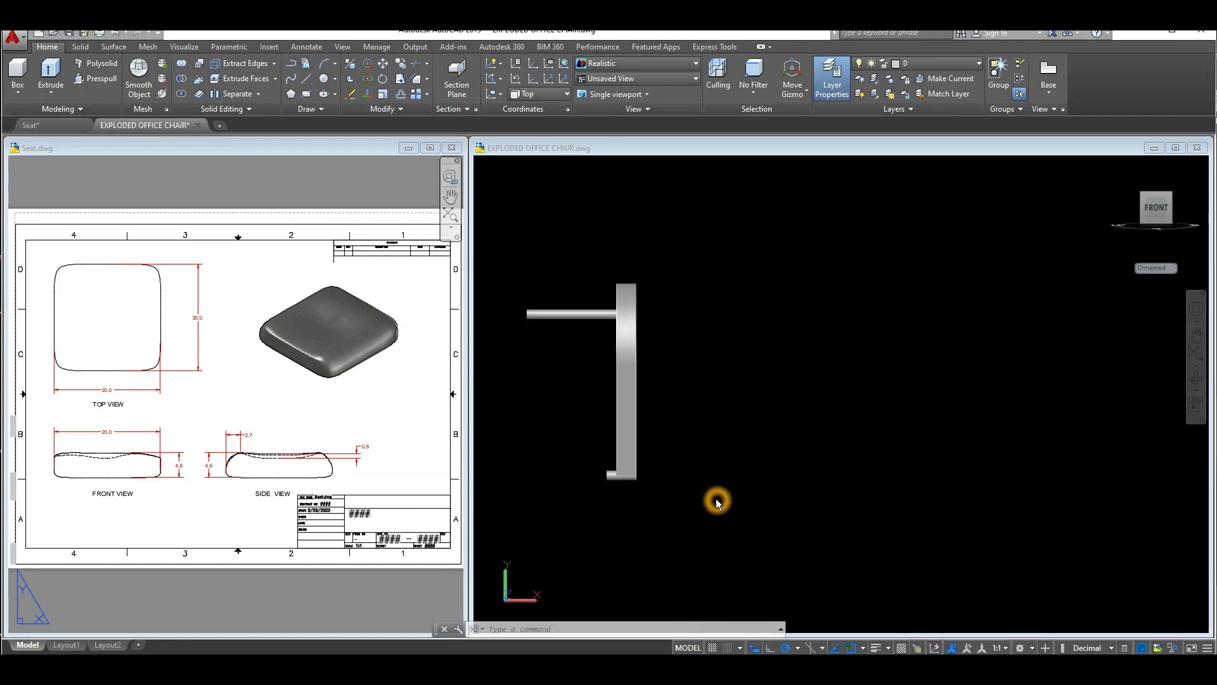
left_click(715, 497)
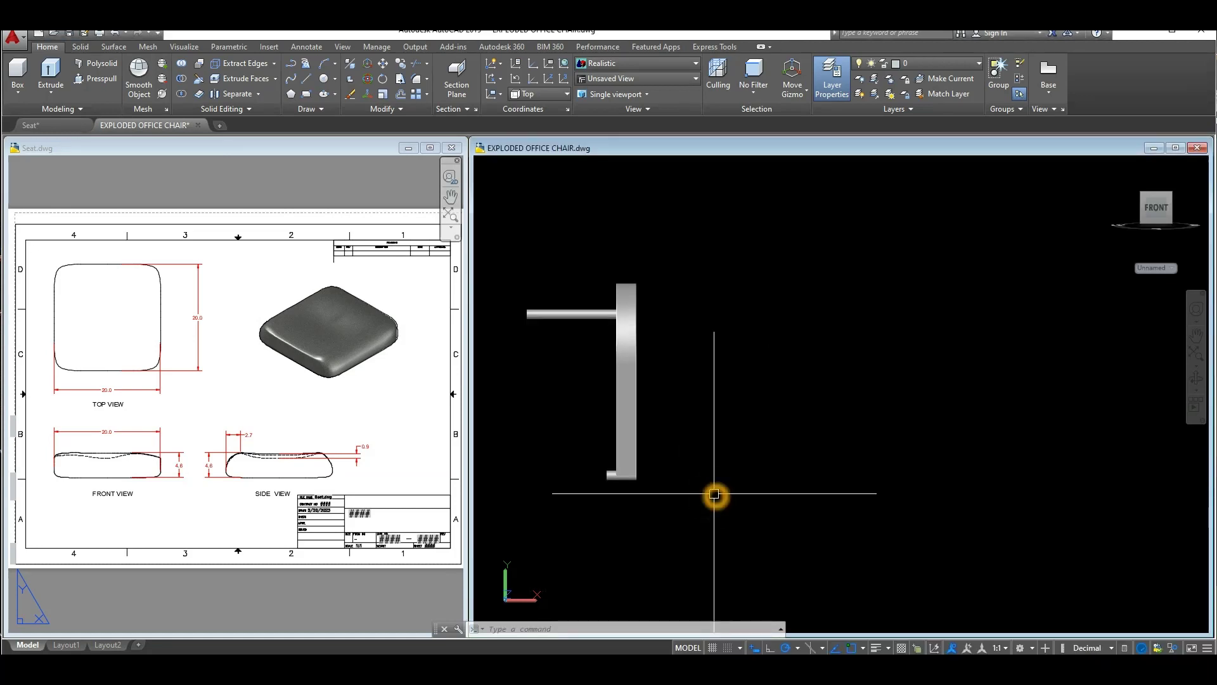
Step: Draw a 10-unit line from the armrest's lower corner
type("l")
key("Return")
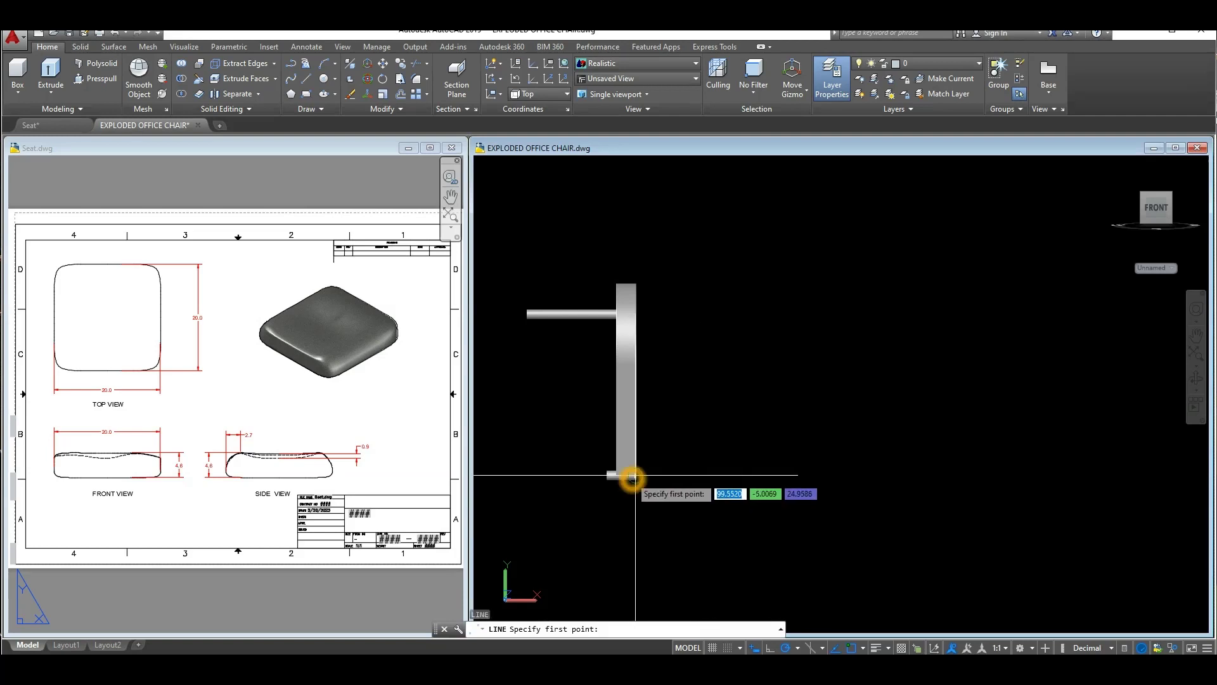
left_click(635, 476)
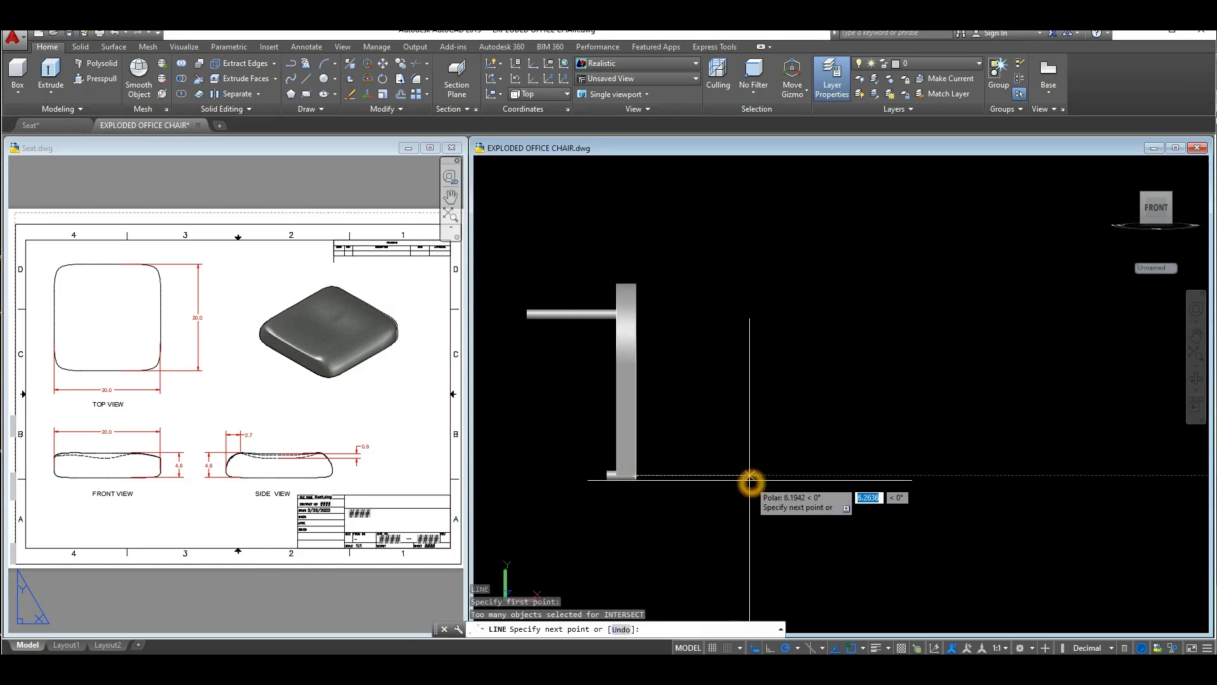
key("Return")
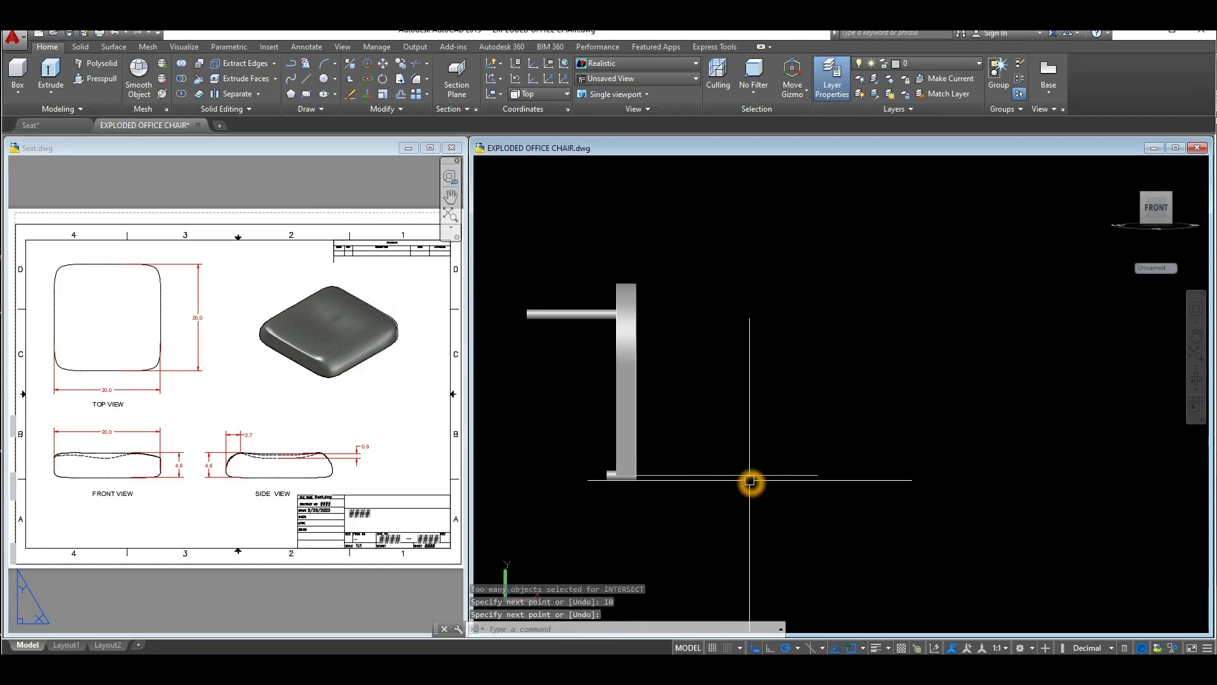
key("Return")
Step: Hide the armrest and show the remaining line in Top view
left_click(625, 384)
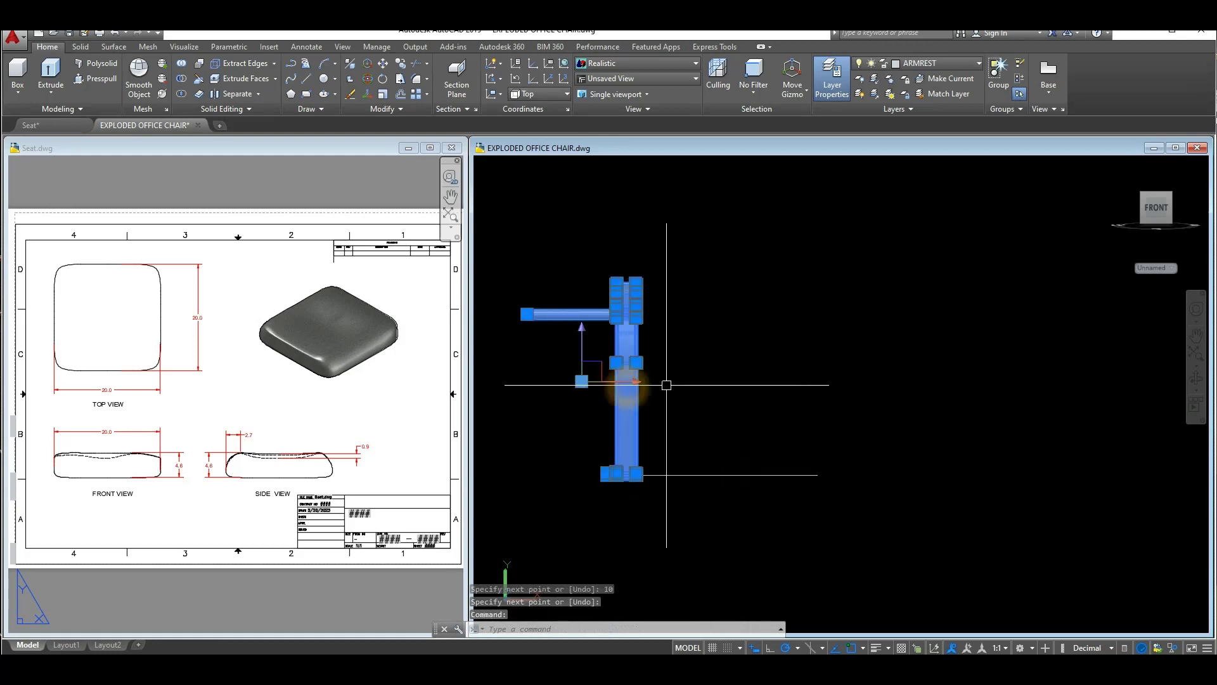
right_click(676, 336)
mouse_move(742, 394)
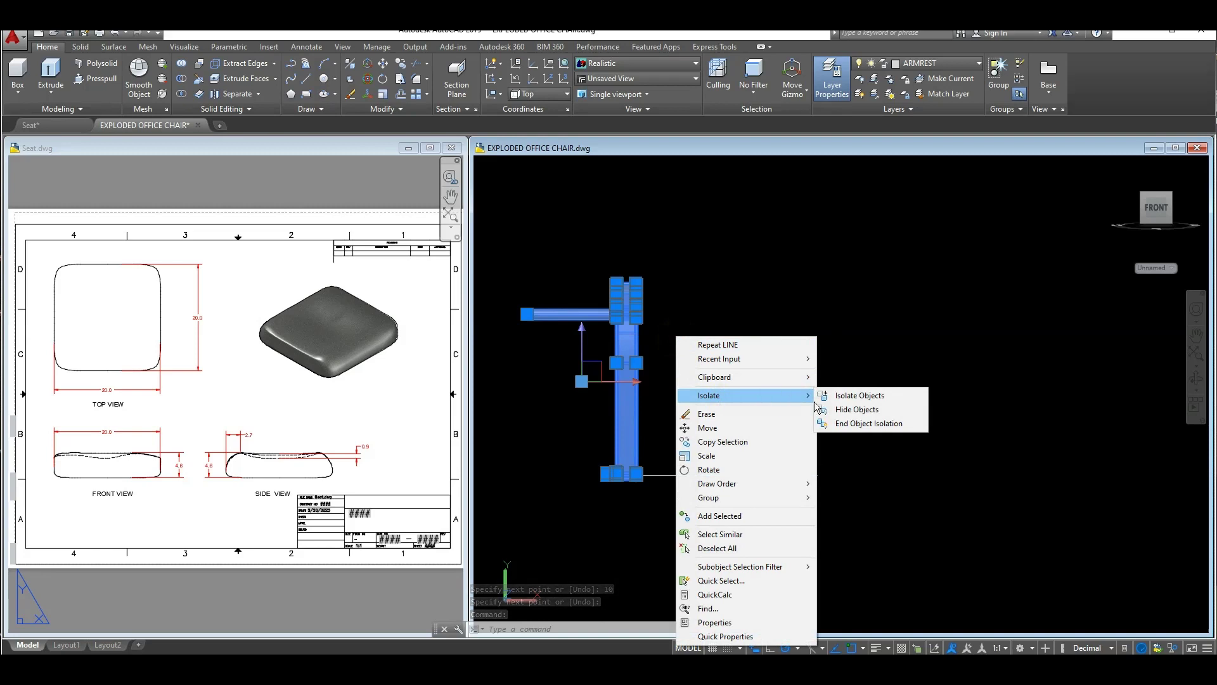
left_click(869, 415)
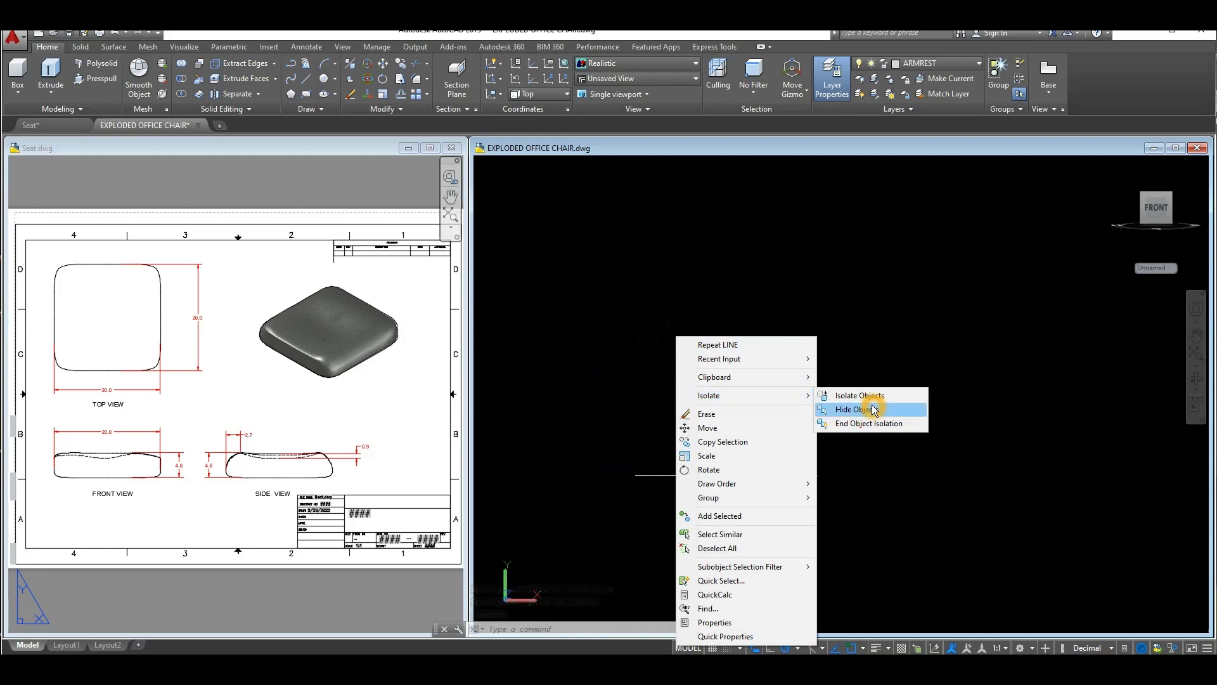
left_click(503, 172)
left_click(545, 193)
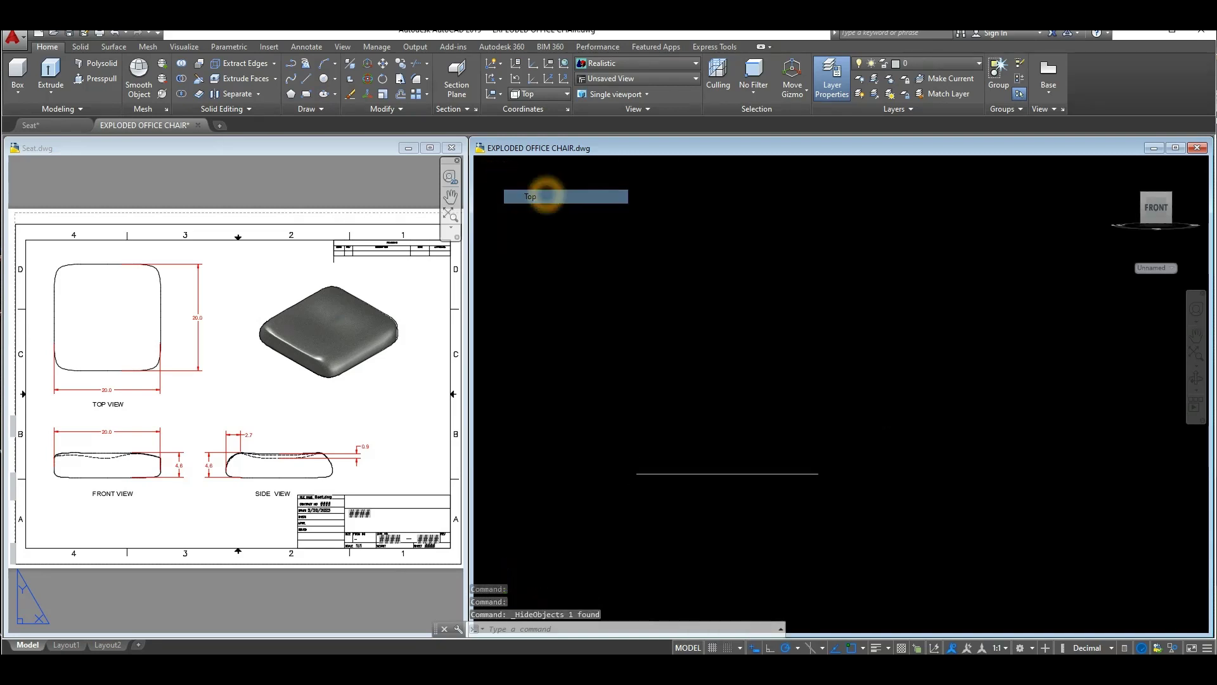
scroll(824, 413, "up", 2)
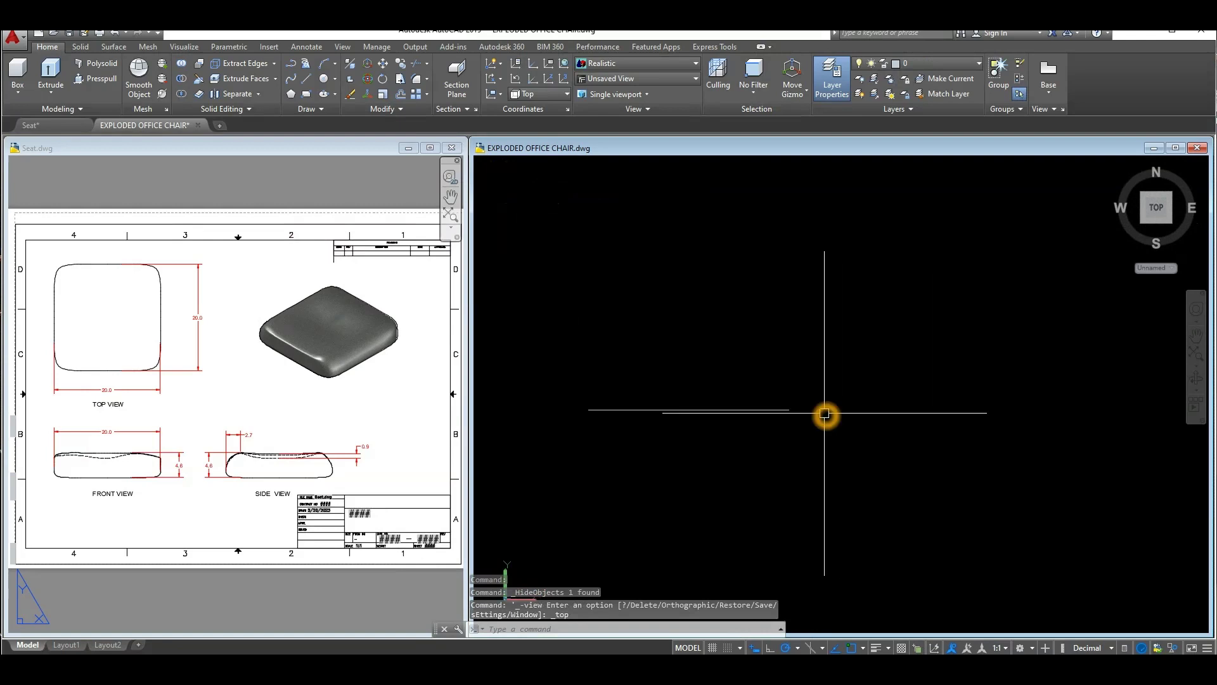
middle_click_drag(824, 413, 900, 413)
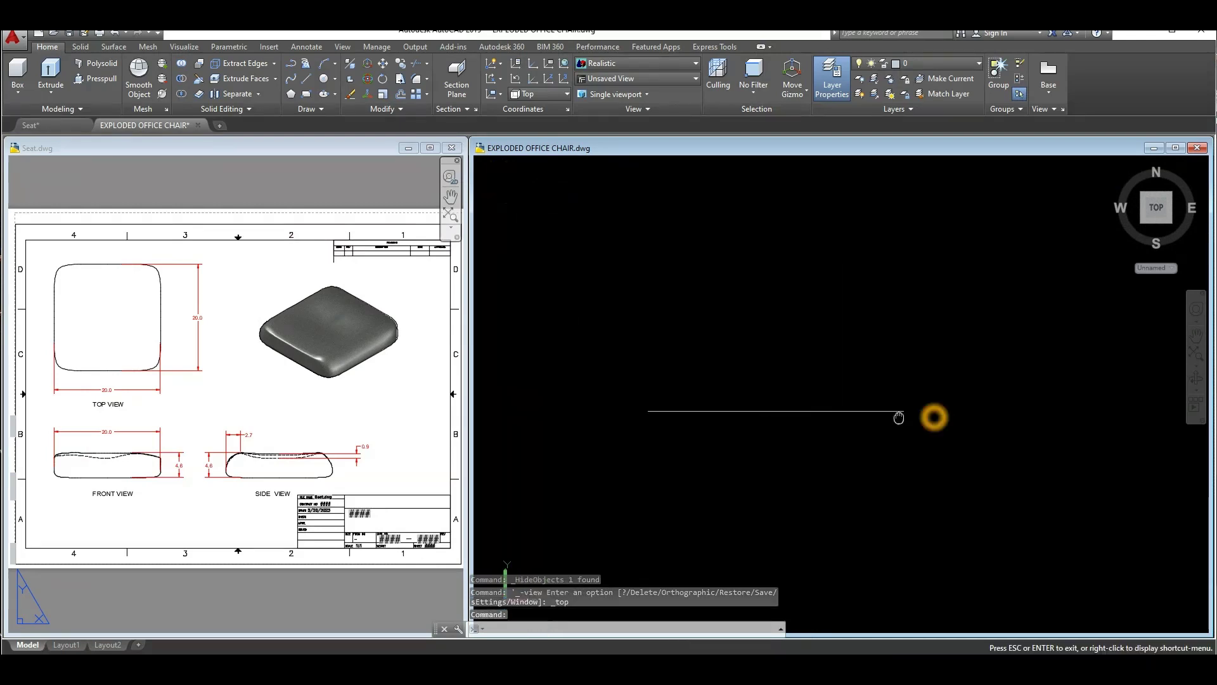
left_click(168, 413)
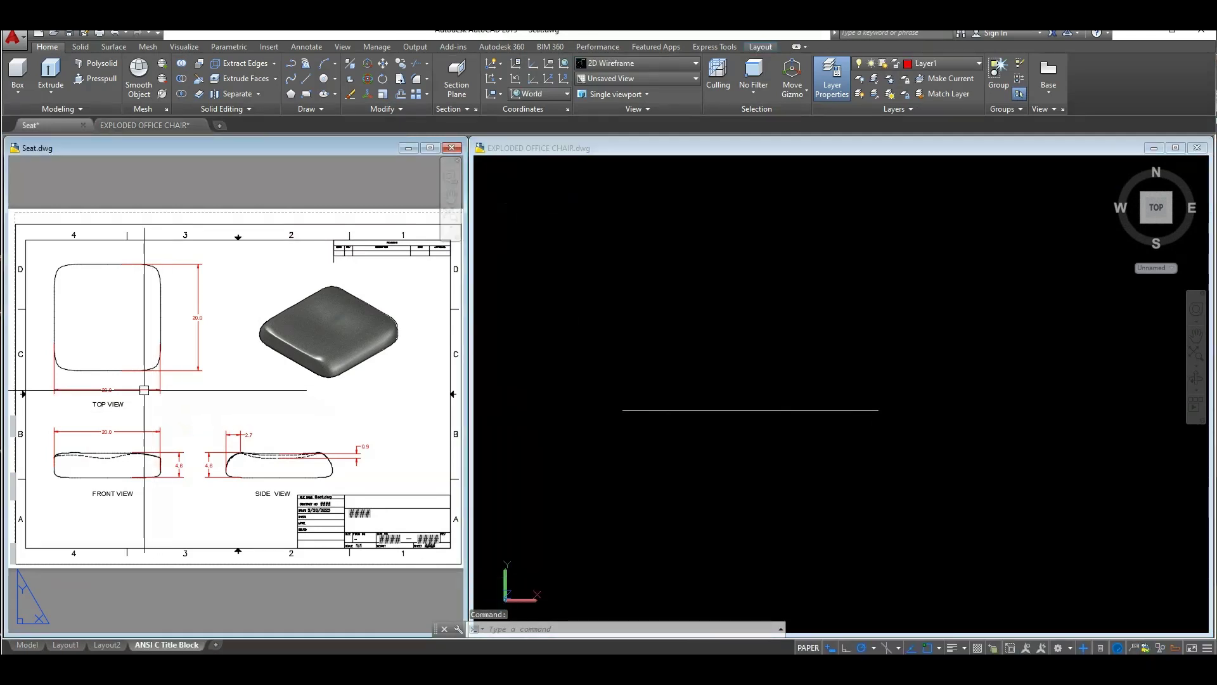
Step: Set the mesh Box primitive tessellation to 4 divisions for length, width and height
scroll(111, 385, "up", 3)
scroll(242, 472, "down", 1)
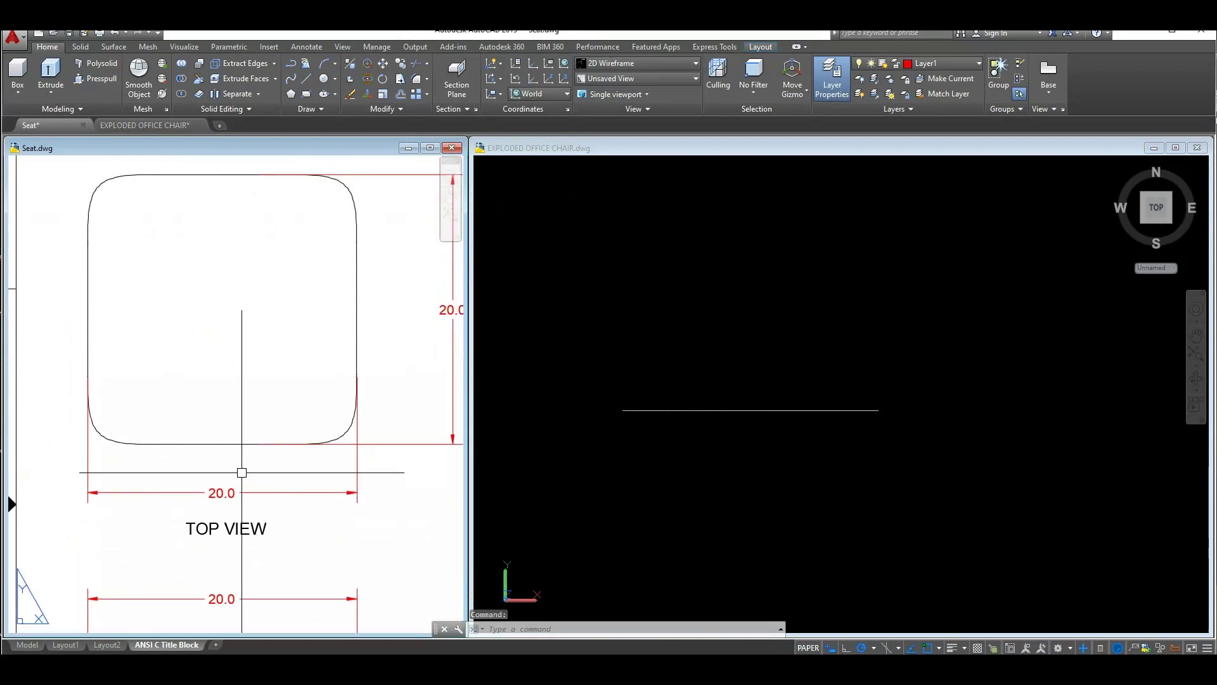
scroll(241, 472, "down", 1)
left_click(584, 328)
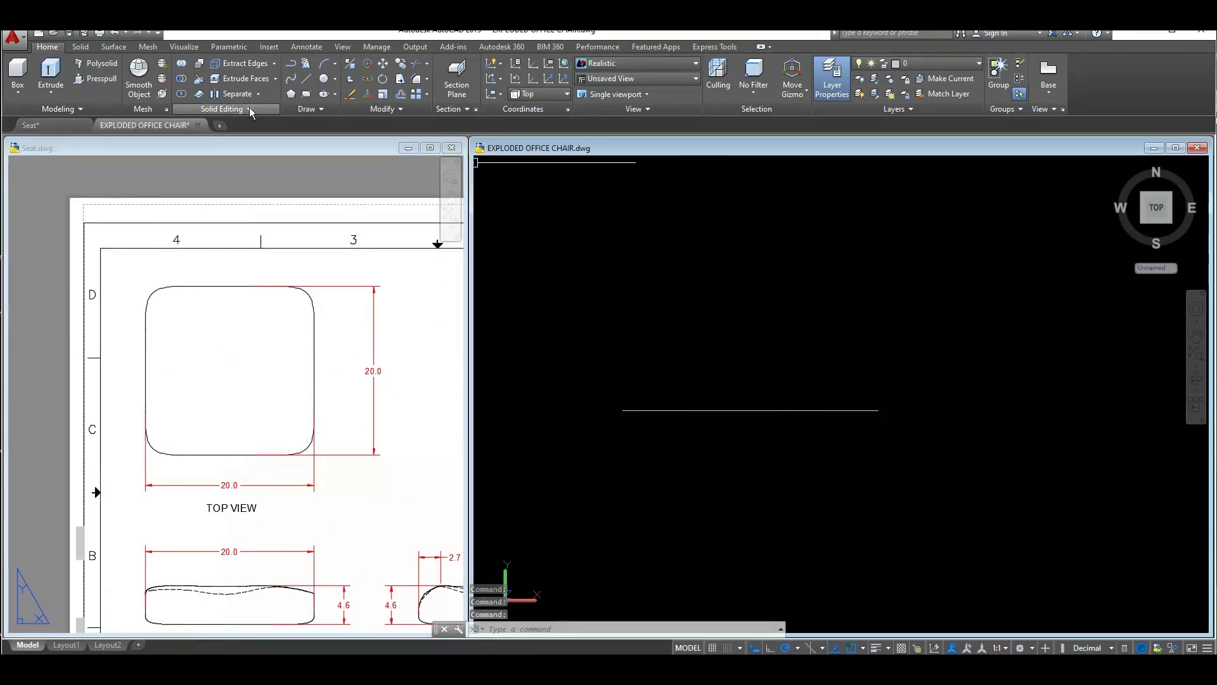
left_click(149, 47)
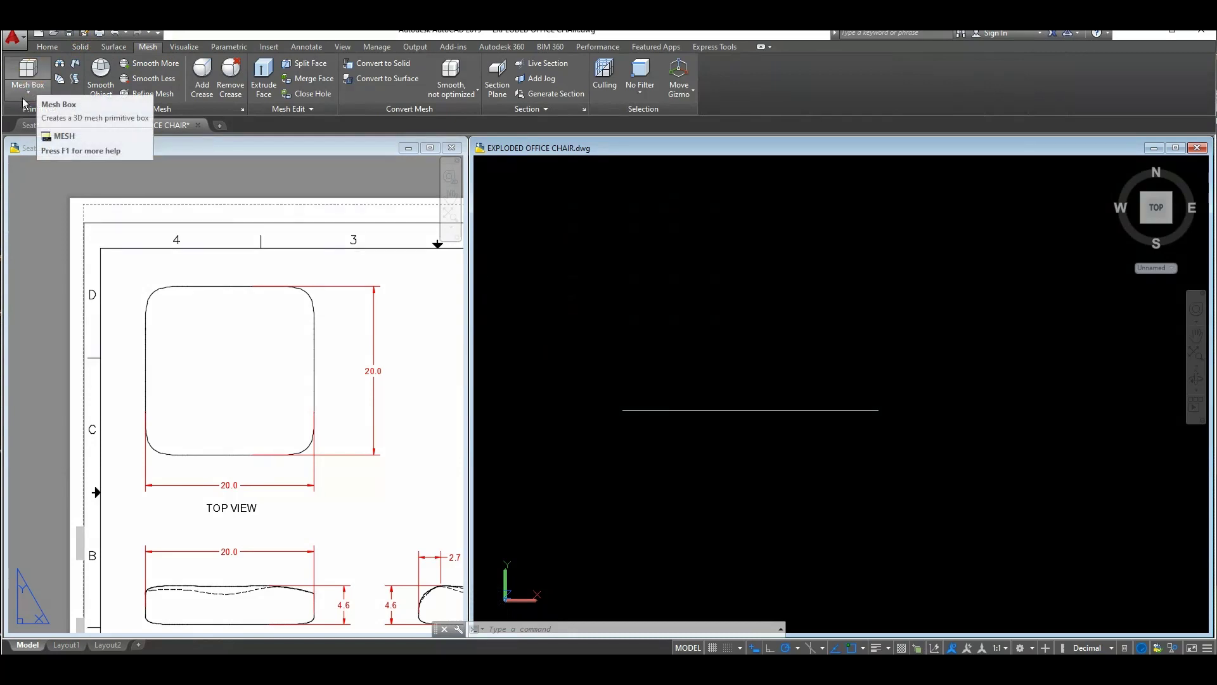
left_click(79, 110)
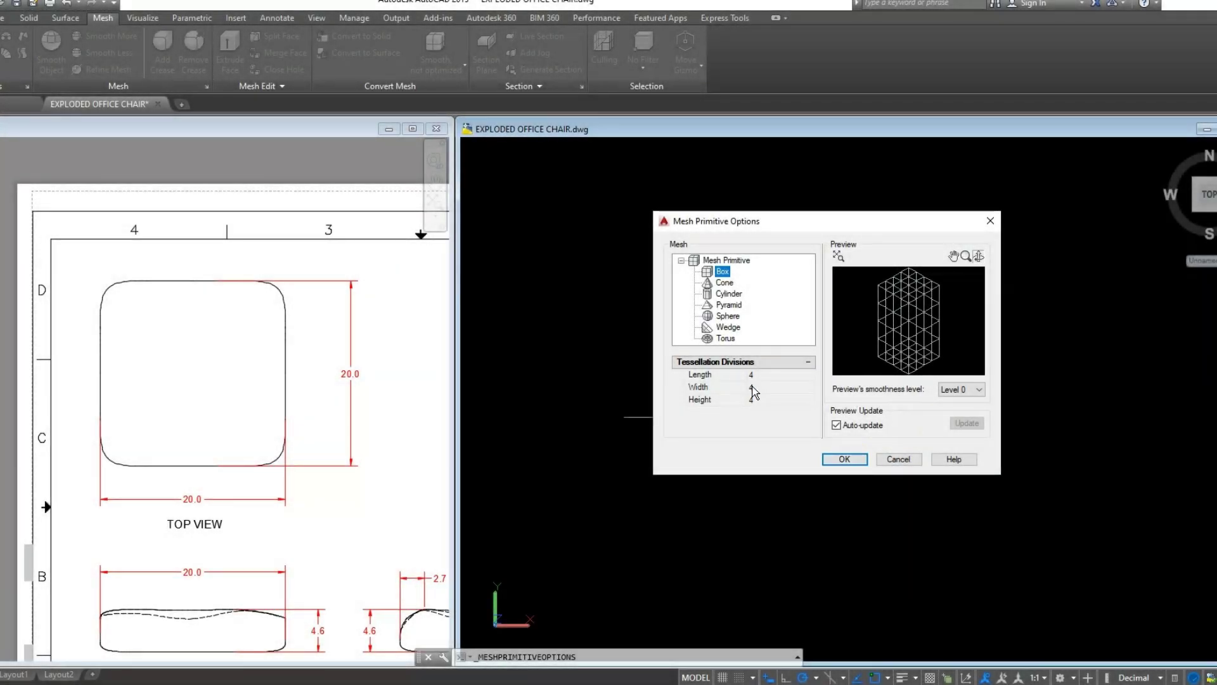
left_click(842, 461)
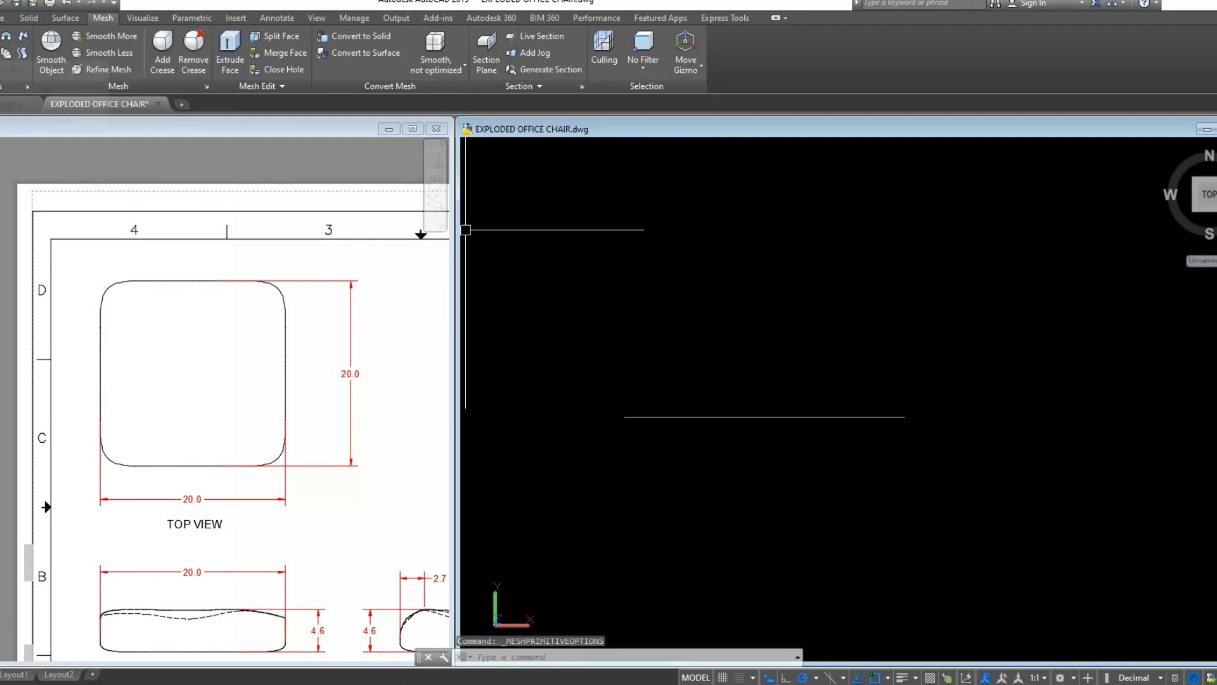
left_click(6, 38)
left_click(906, 416)
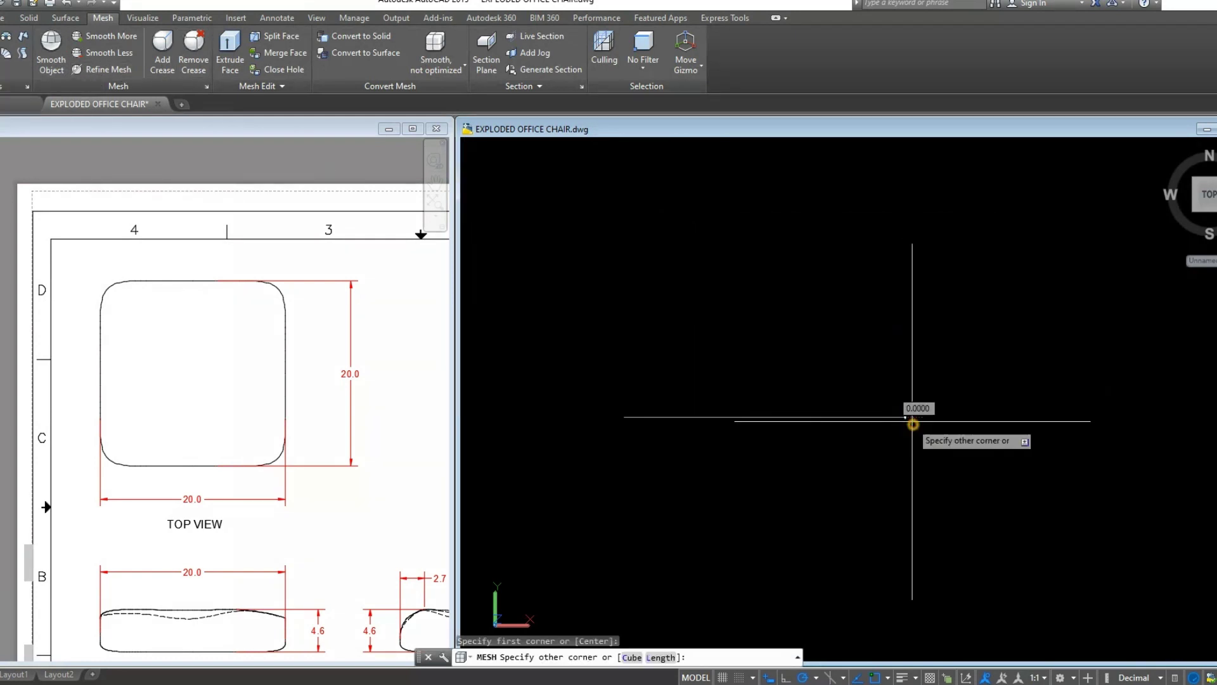
left_click(1096, 215)
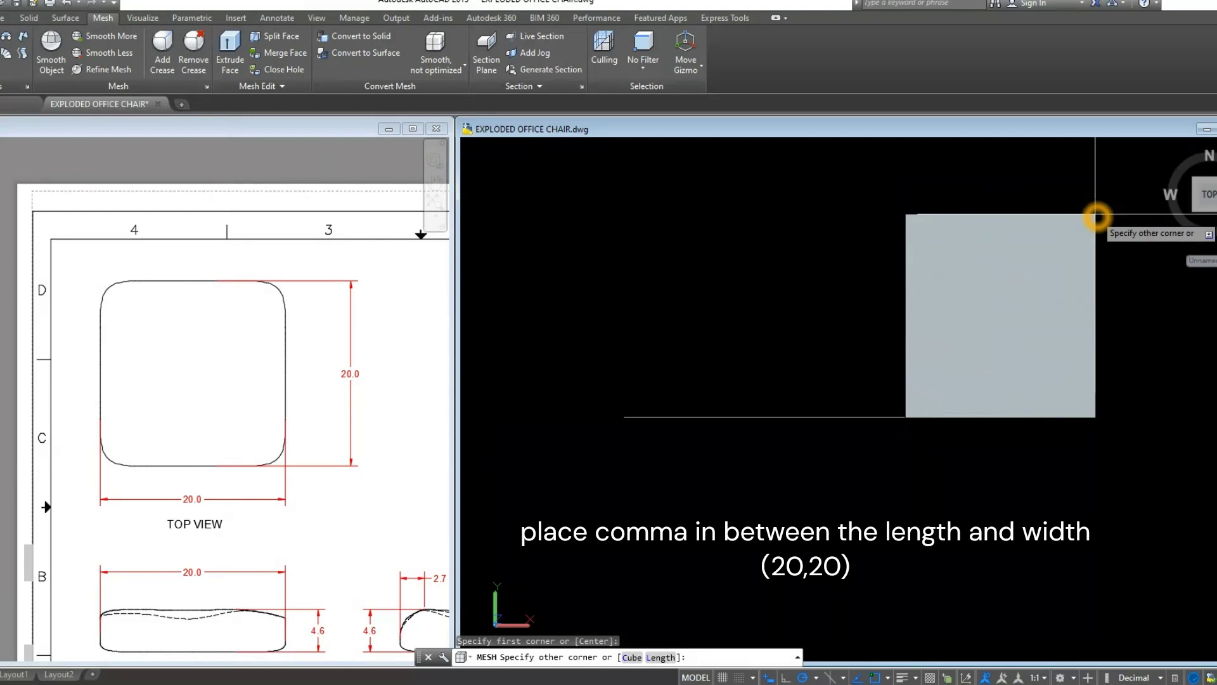
type("@20,20")
key("Return")
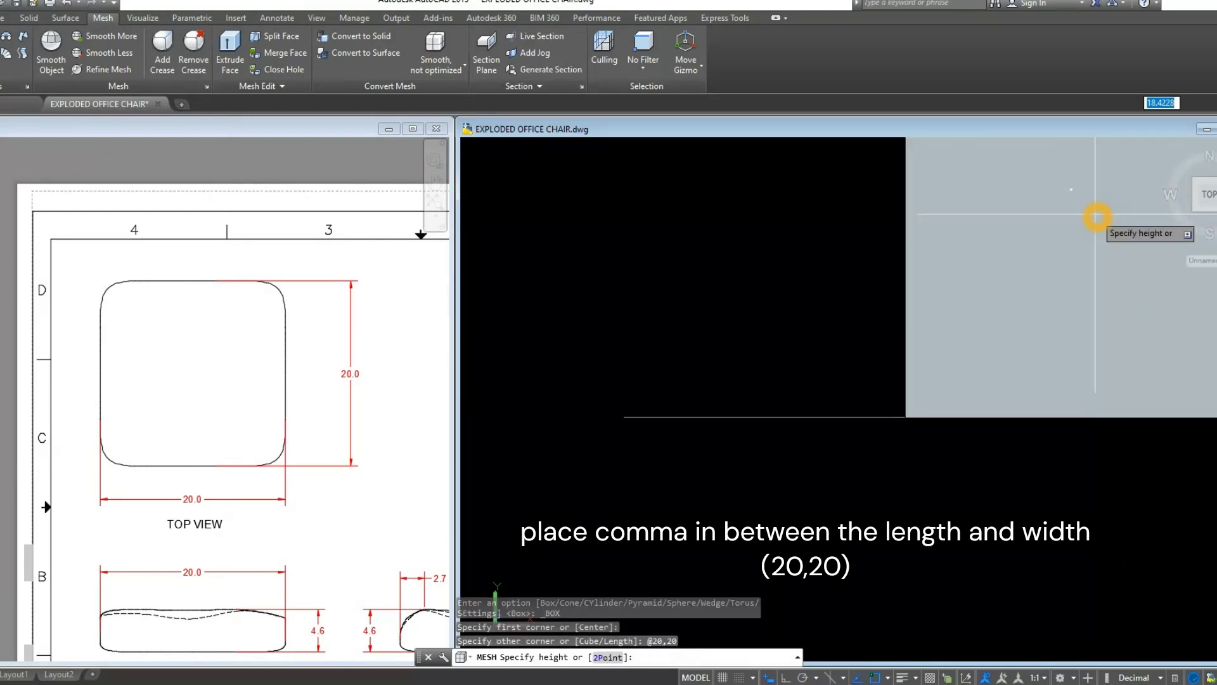
mouse_move(1101, 218)
middle_mouse_down("shift")
mouse_move(867, 210)
mouse_move(886, 212)
middle_mouse_up("shift")
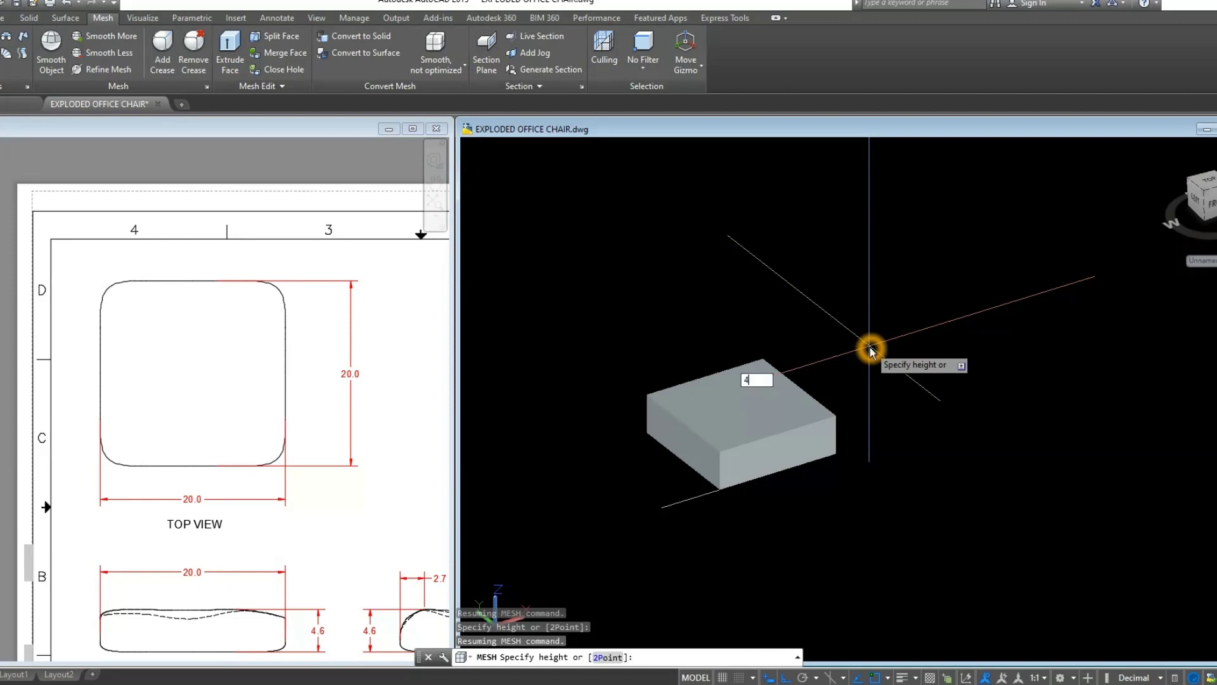
type(".6")
key("Return")
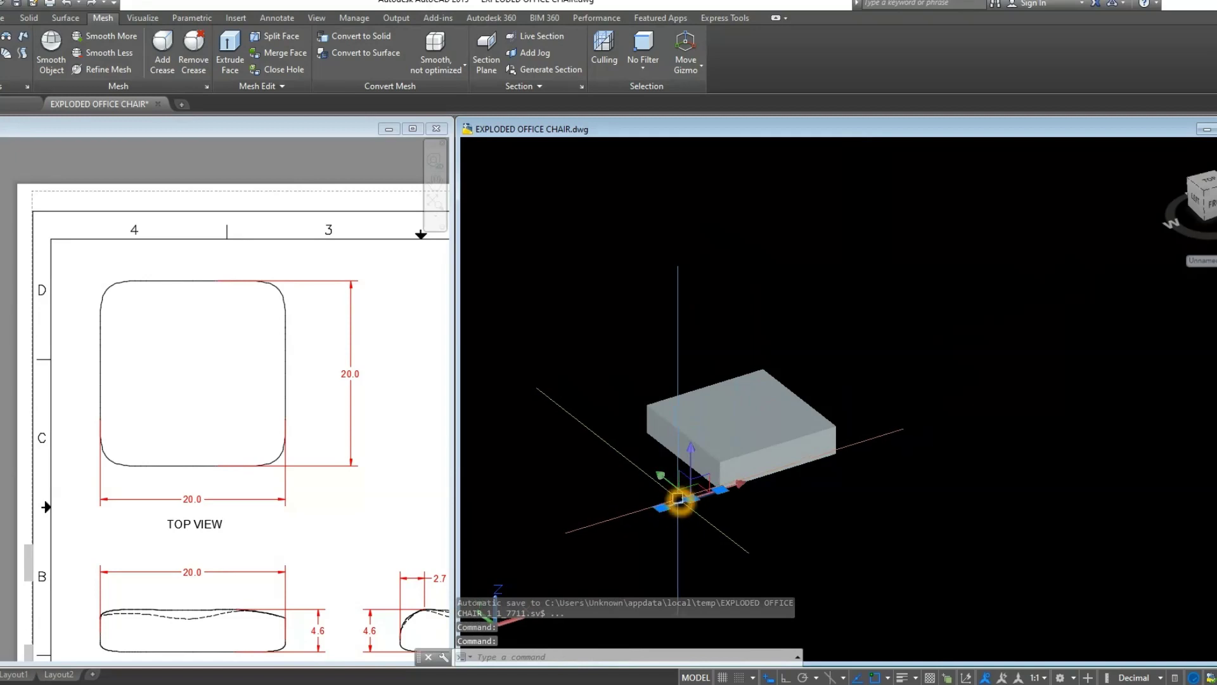
key("Delete")
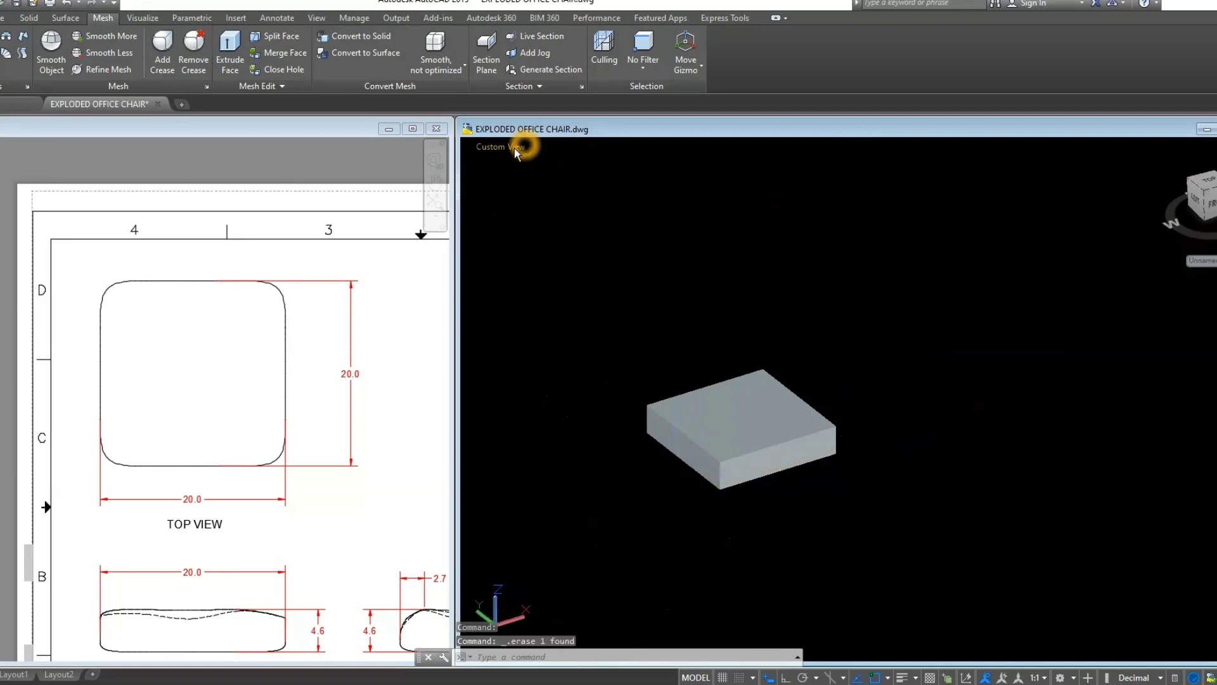
Step: Display the mesh box in the X-ray visual style
left_click(517, 152)
left_click(564, 148)
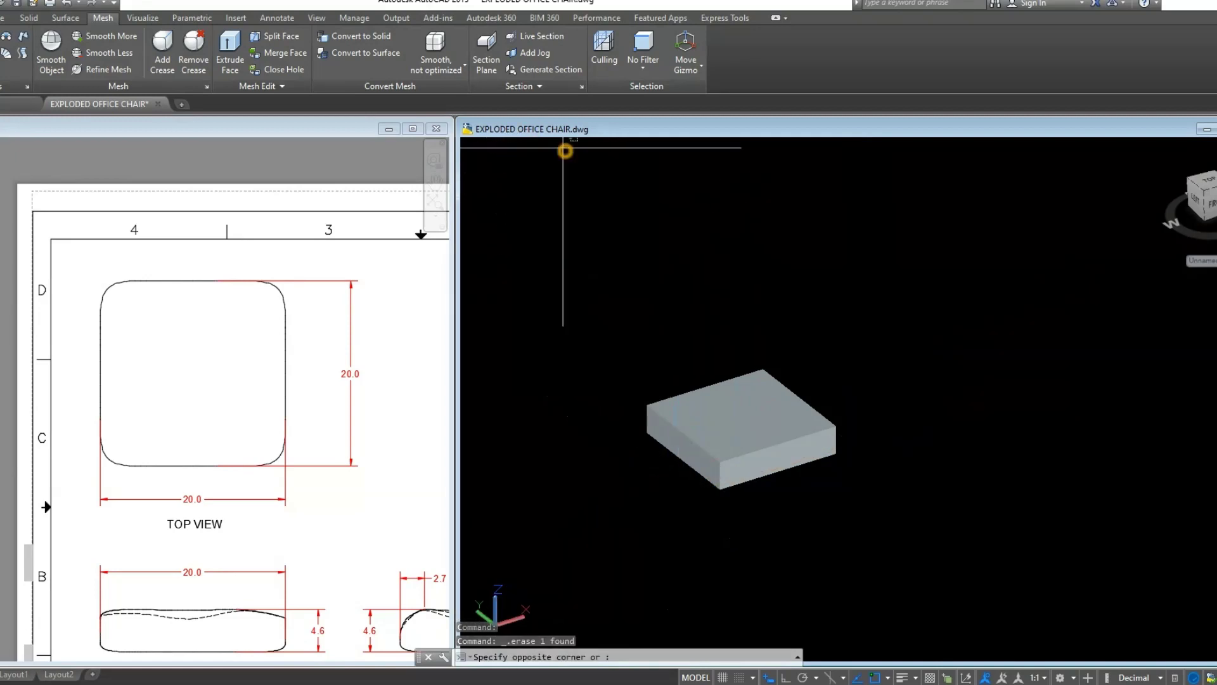
left_click(536, 151)
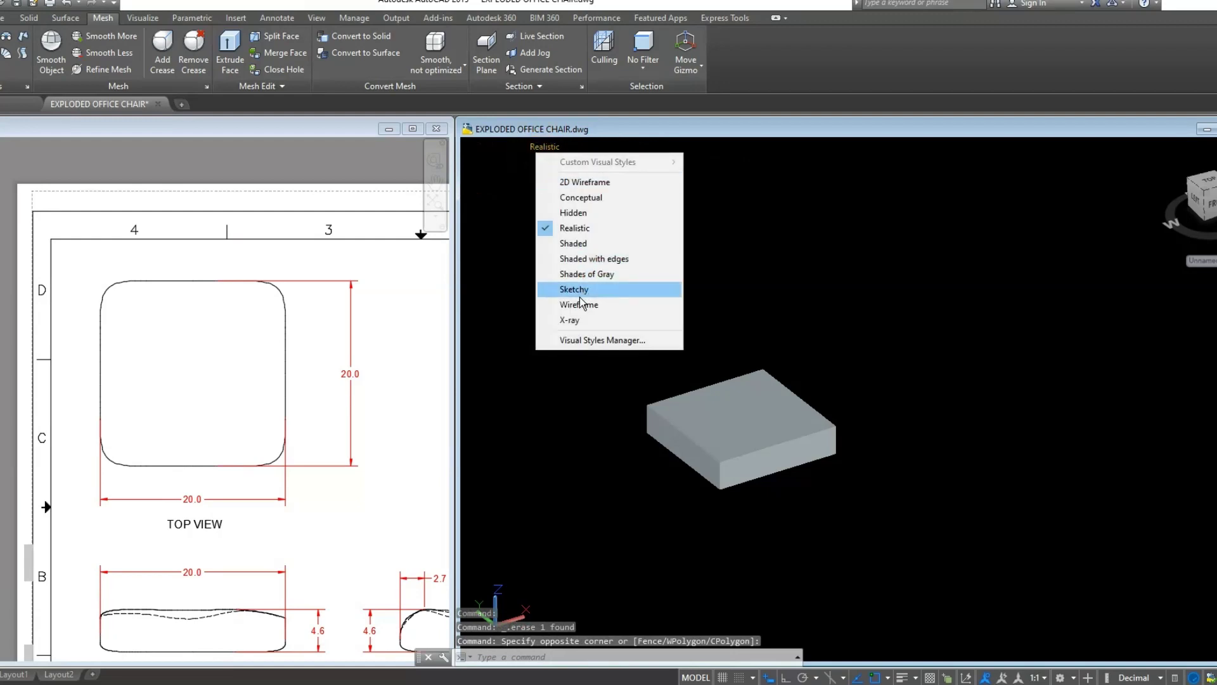
left_click(581, 320)
middle_click_drag(774, 348, 790, 340, "shift")
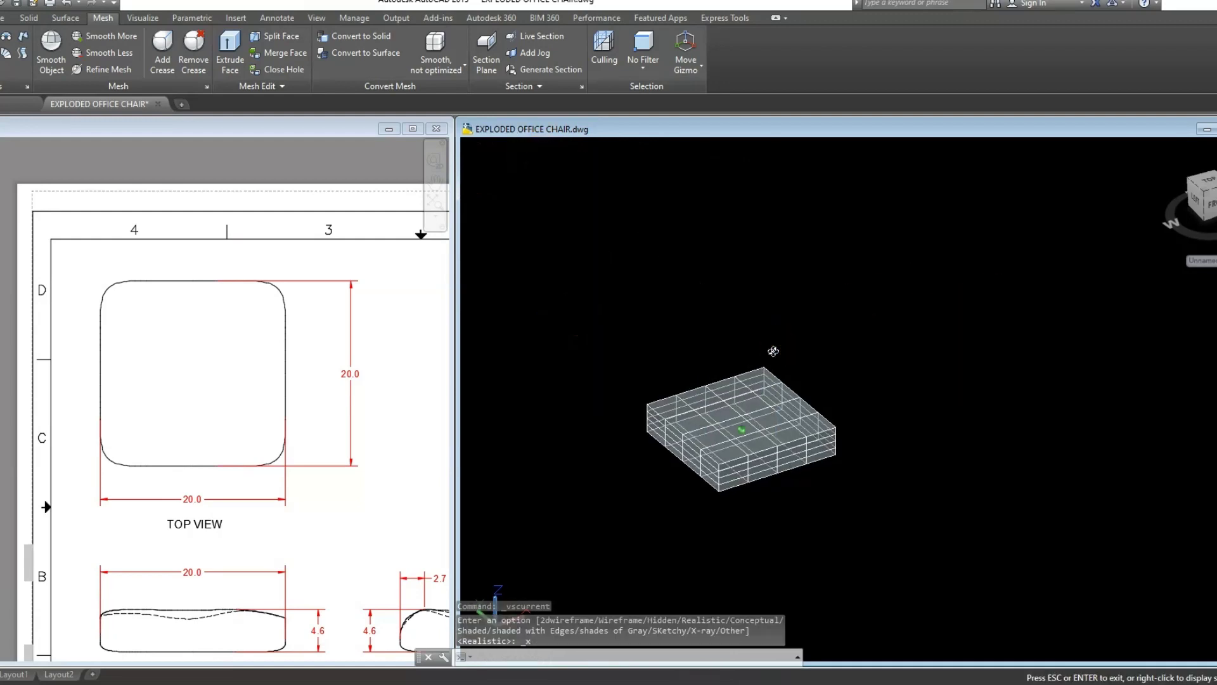
Step: Zoom around the Seat.dwg reference views, then return to the cushion model
left_click(317, 560)
middle_click_drag(334, 537, 241, 453)
scroll(241, 454, "up", 2)
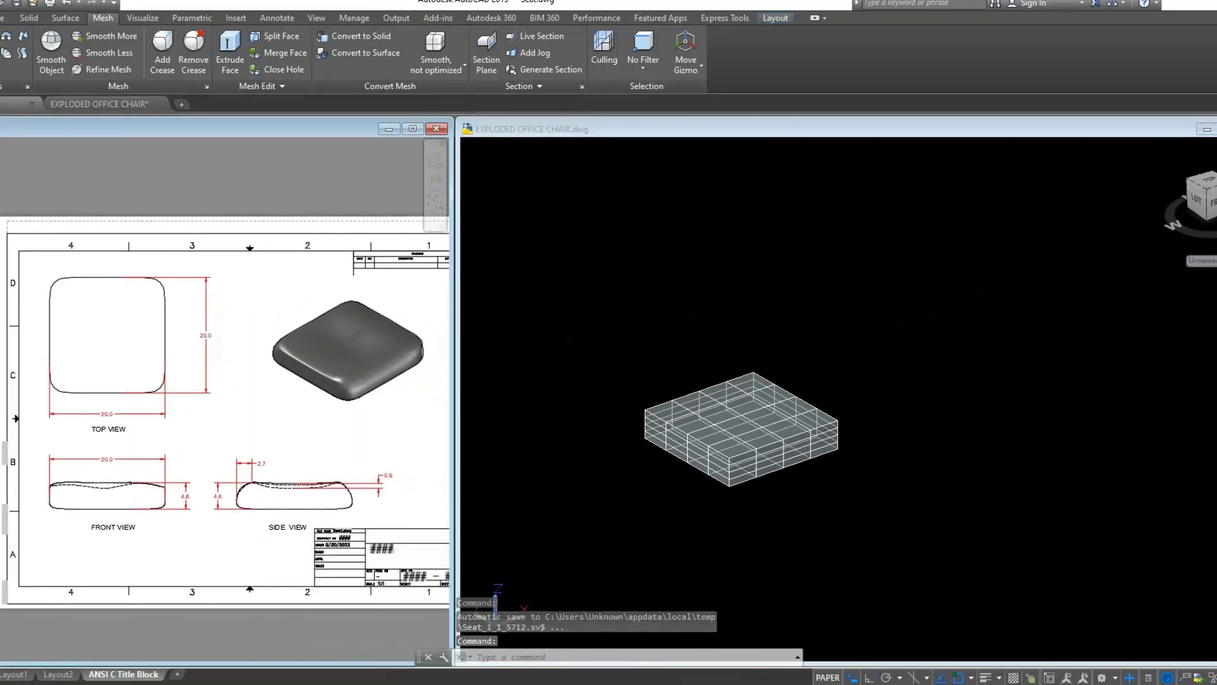
scroll(240, 453, "up", 1)
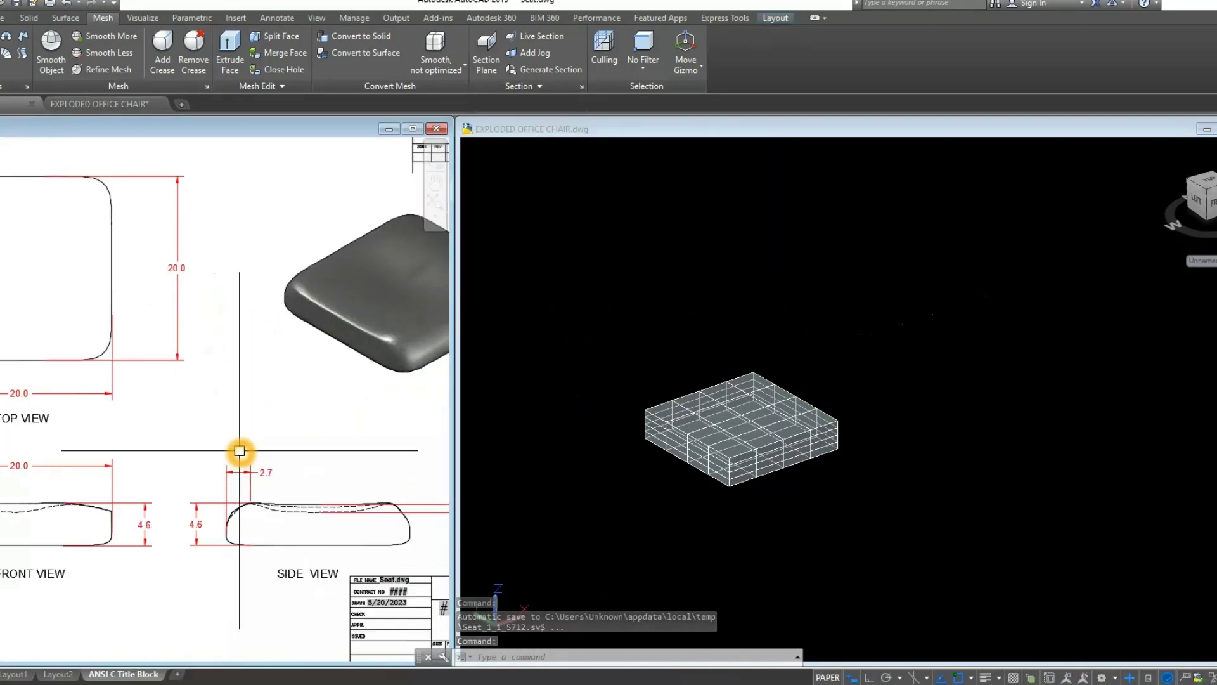
scroll(240, 451, "down", 1)
scroll(235, 454, "down", 1)
left_click(877, 354)
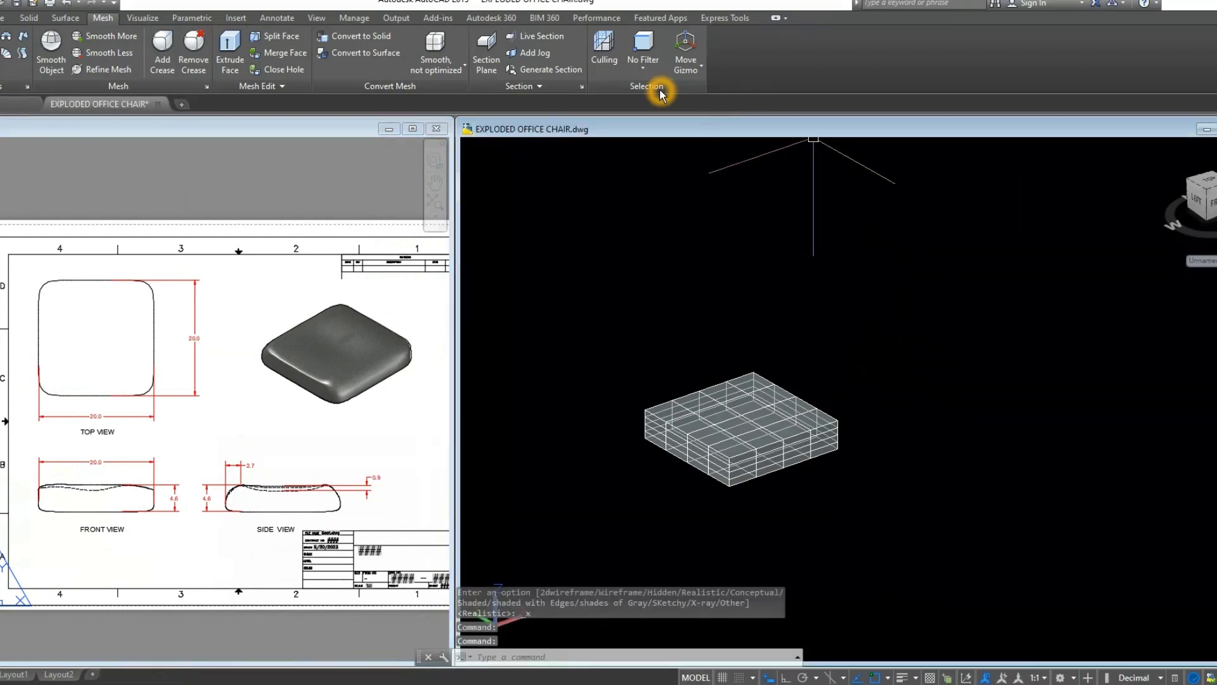
Step: Set the mesh subobject selection filter to Vertex
left_click(643, 68)
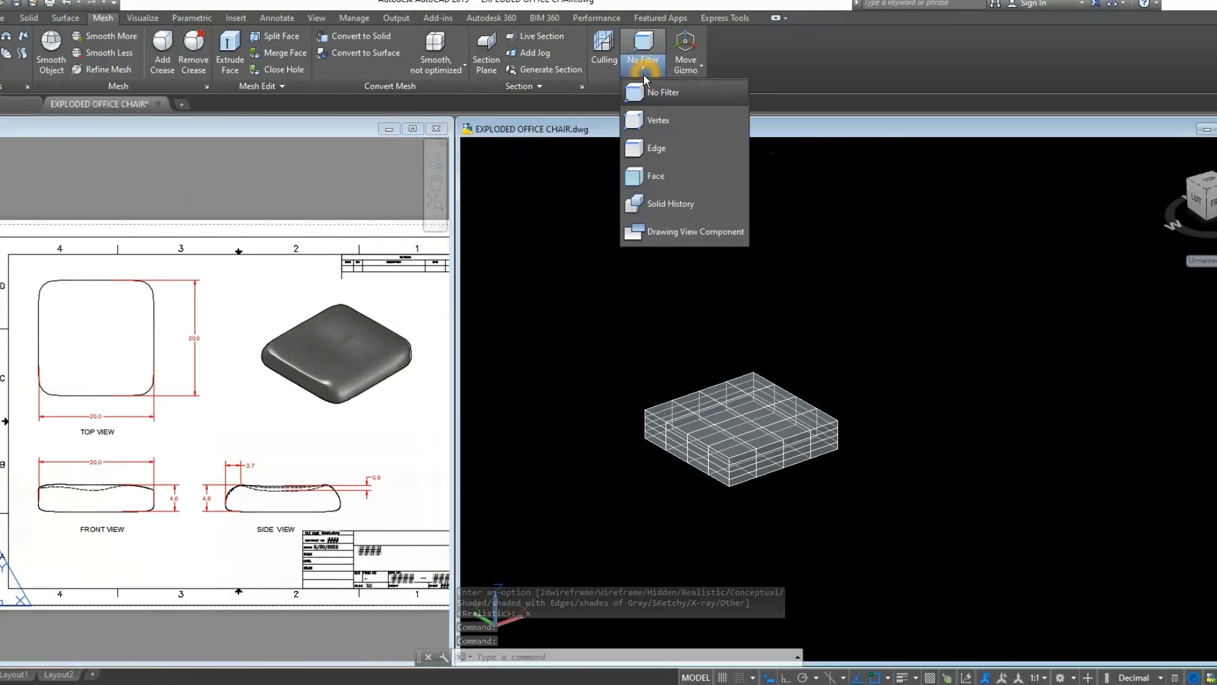
left_click(657, 121)
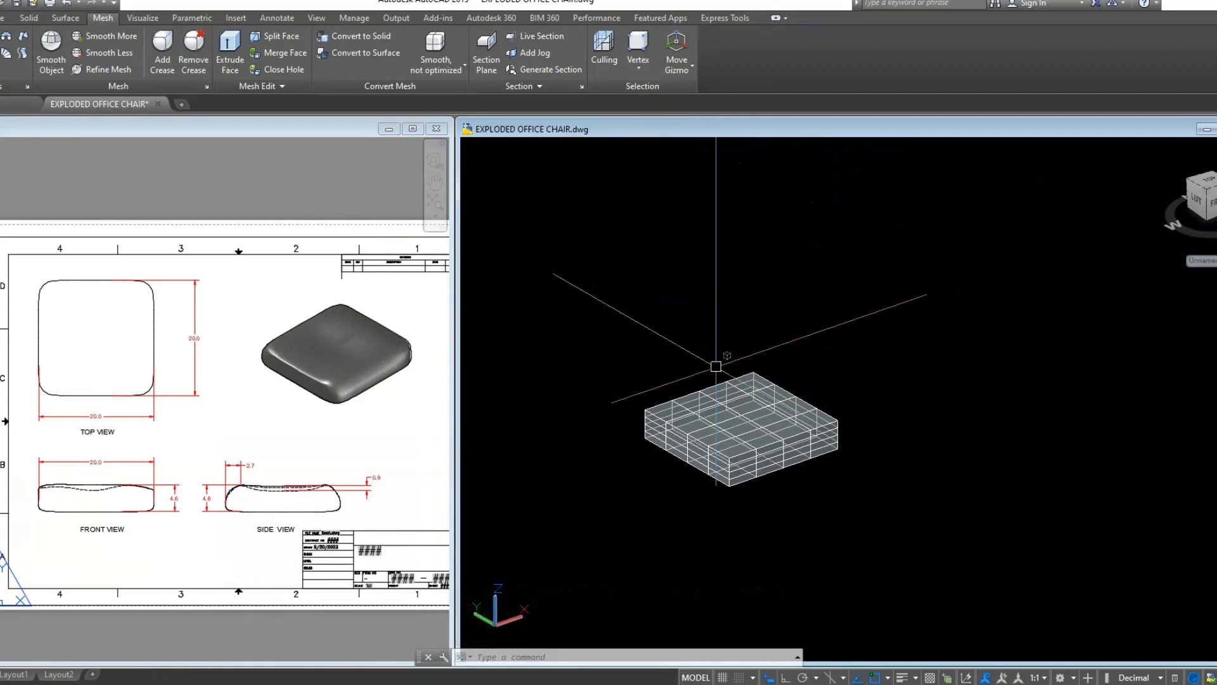
scroll(644, 426, "up", 1)
scroll(668, 426, "up", 4)
scroll(736, 305, "up", 2)
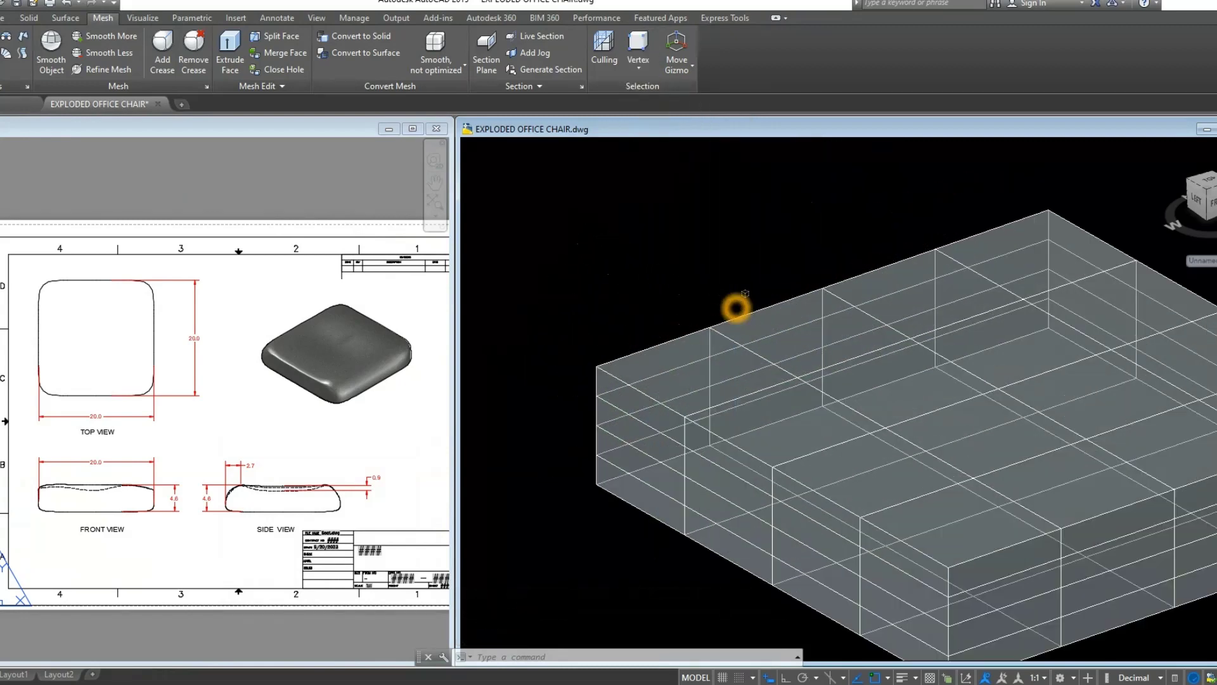
Step: Select the non-corner vertices along the cushion mesh's top edge
left_click(710, 327)
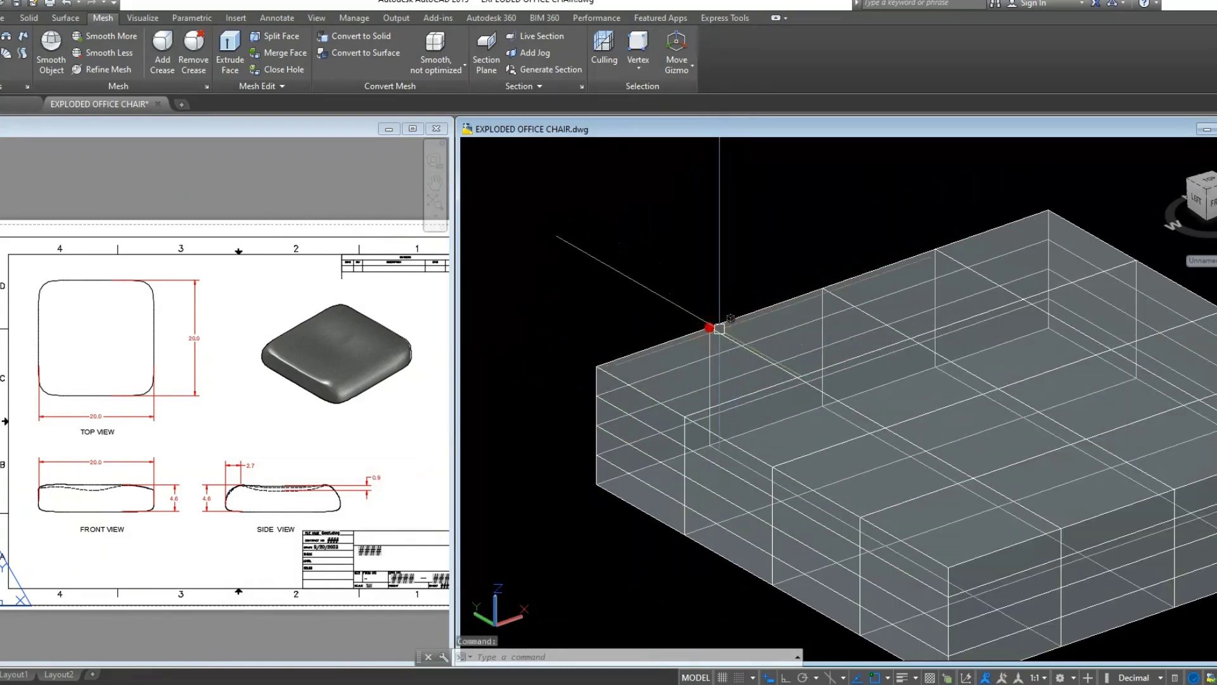
left_click(822, 289)
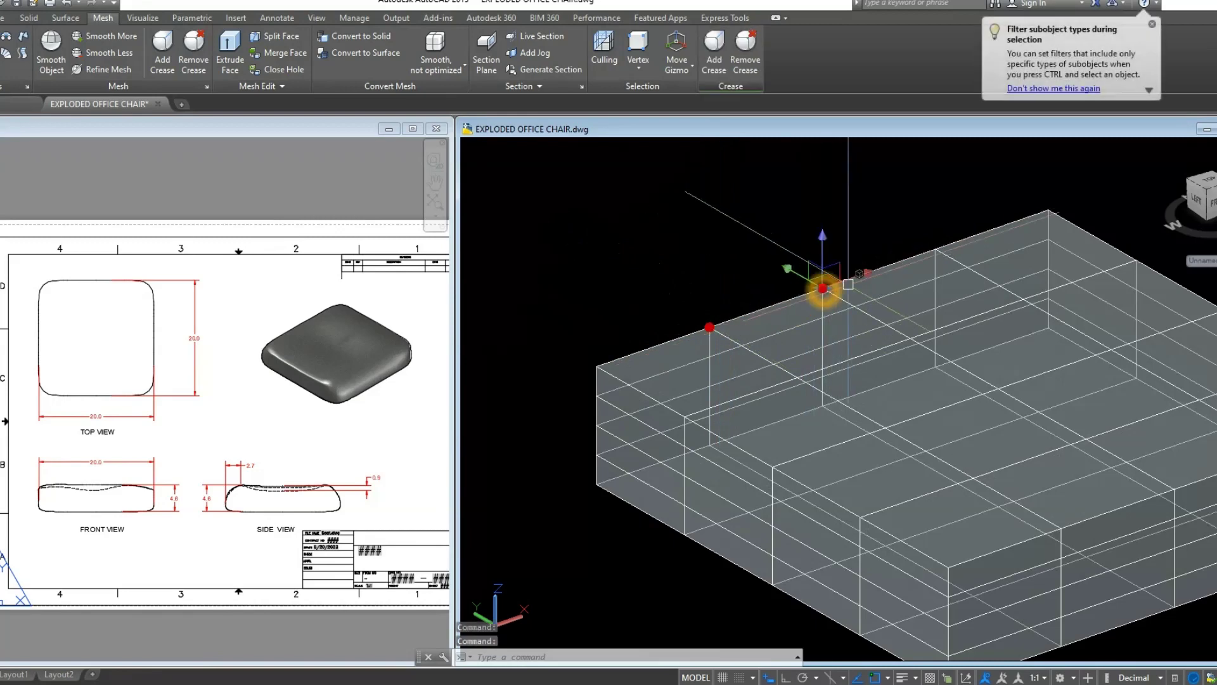
left_click(936, 248)
middle_click_drag(839, 283, 707, 293)
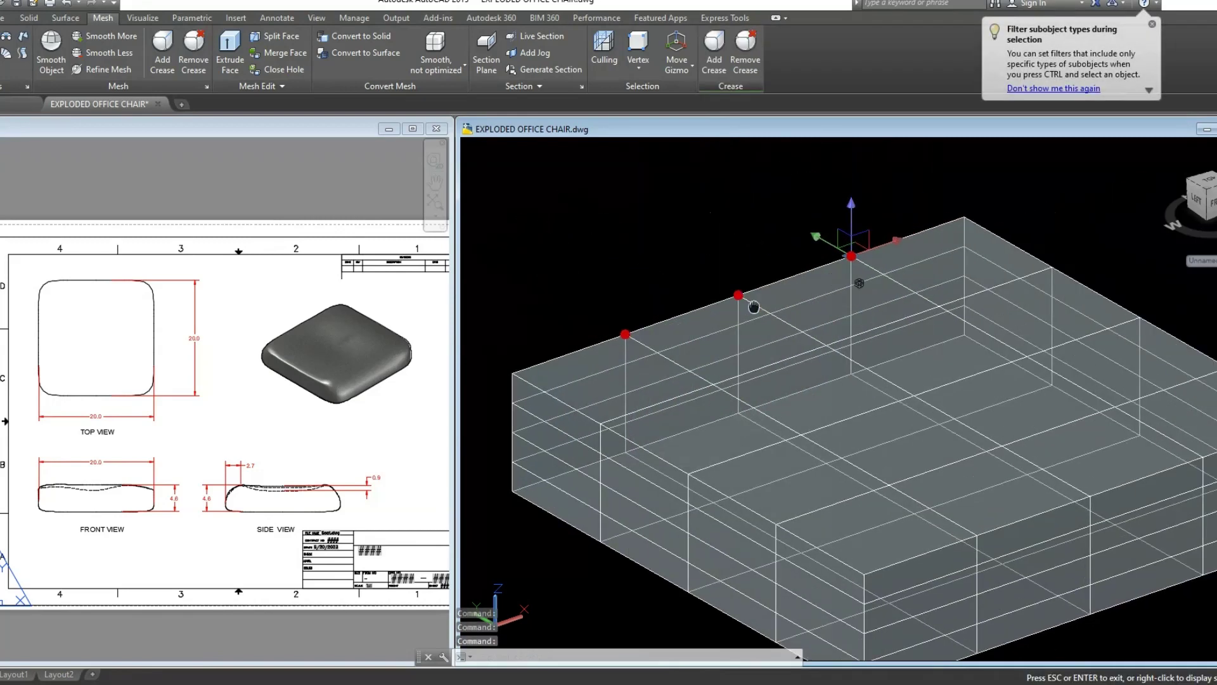
left_click(1004, 271)
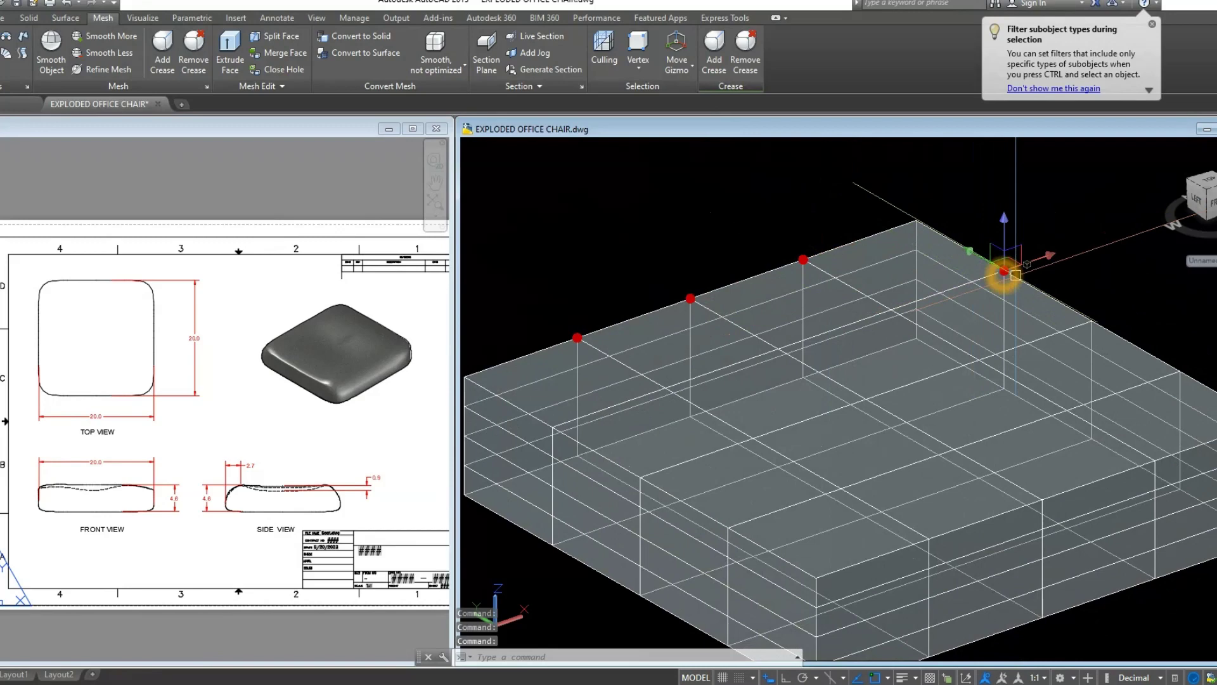
left_click(1092, 321)
middle_click_drag(1180, 371, 1051, 358)
left_click(1028, 448)
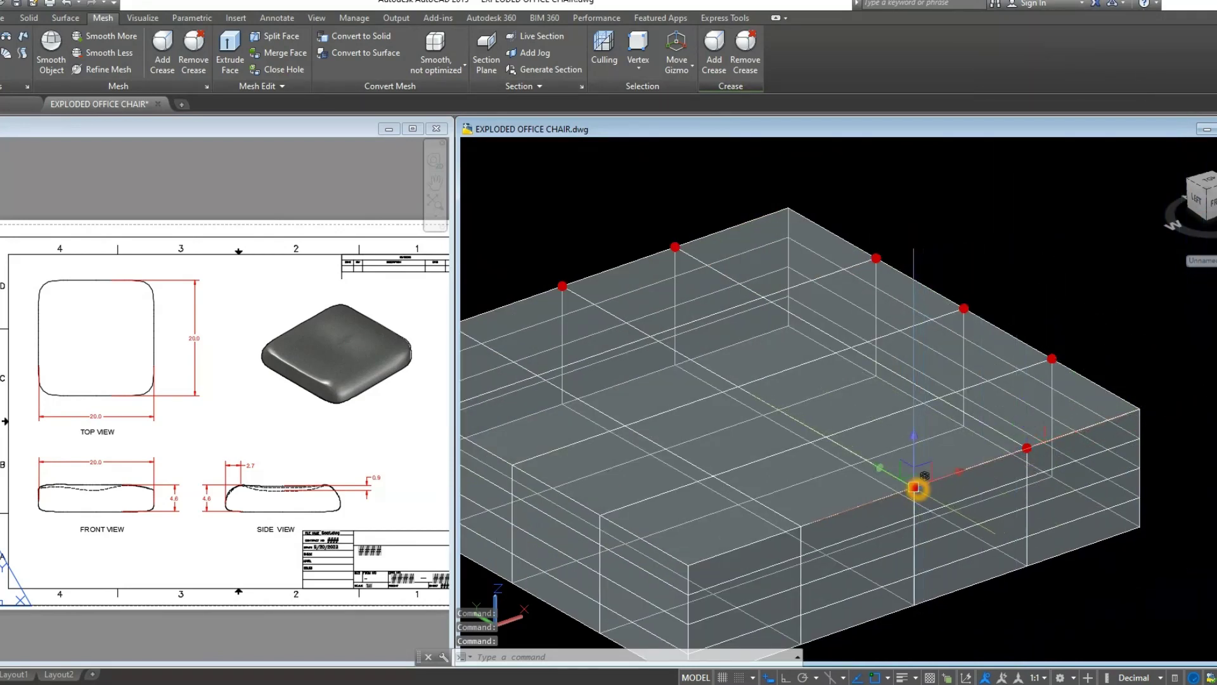
left_click(806, 530)
middle_click_drag(629, 506, 725, 485)
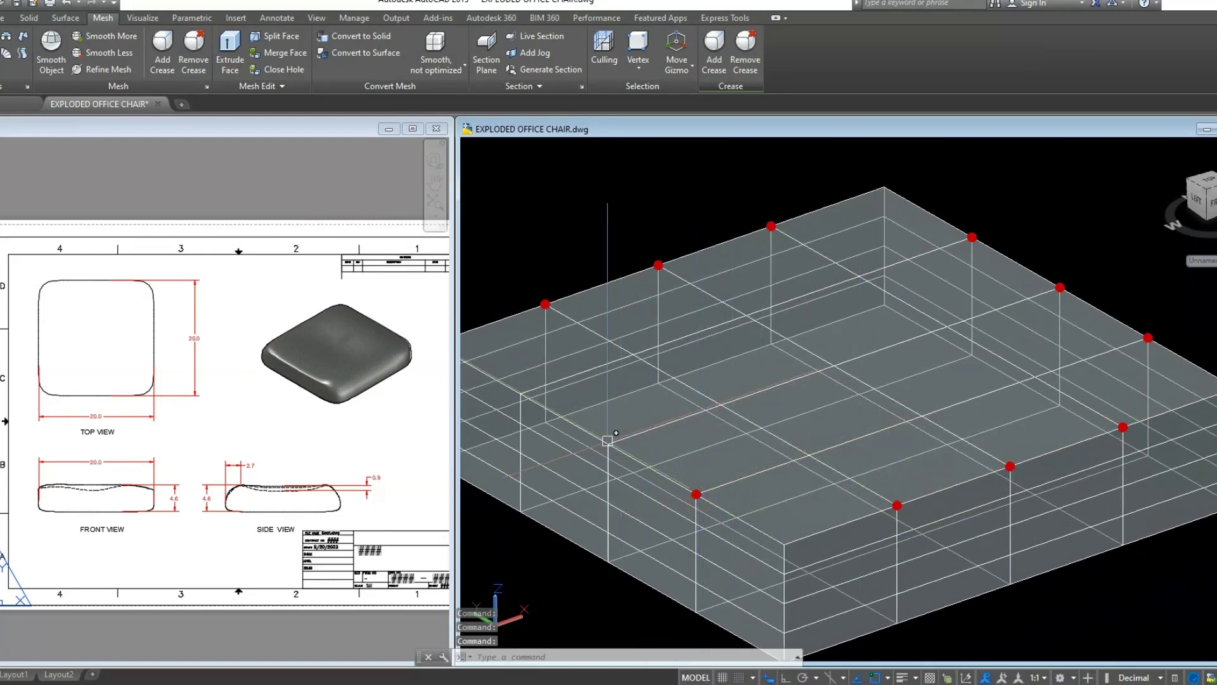
scroll(680, 346, "down", 3)
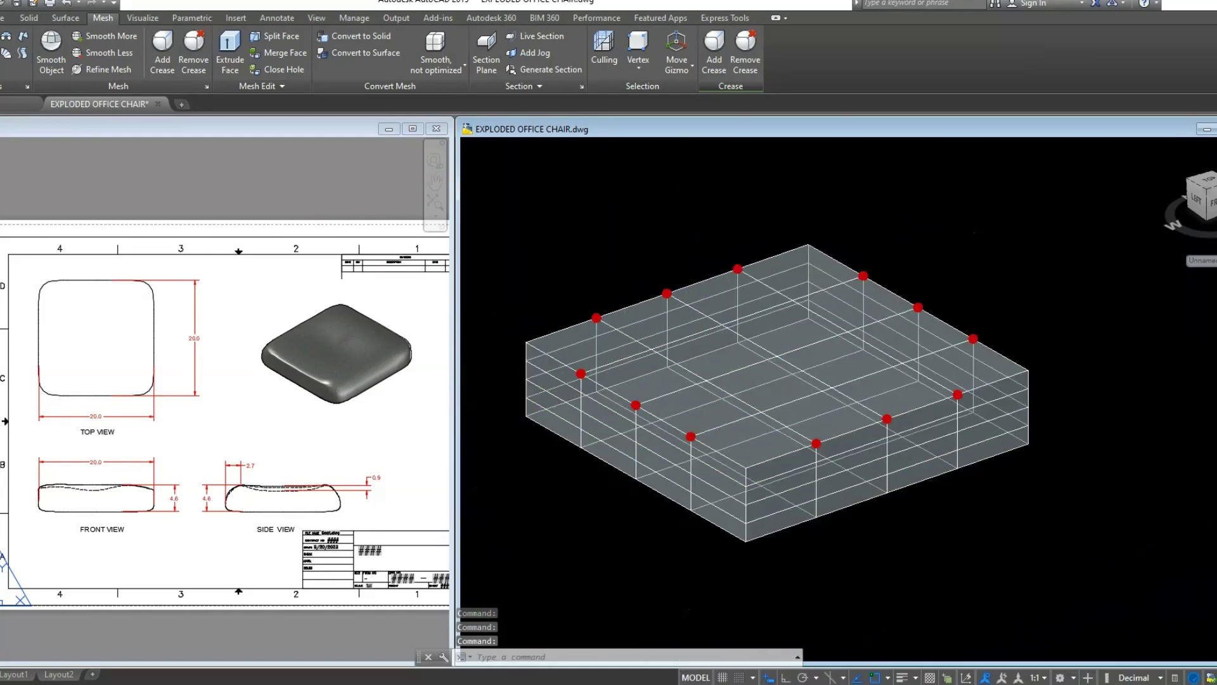
scroll(679, 345, "down", 4)
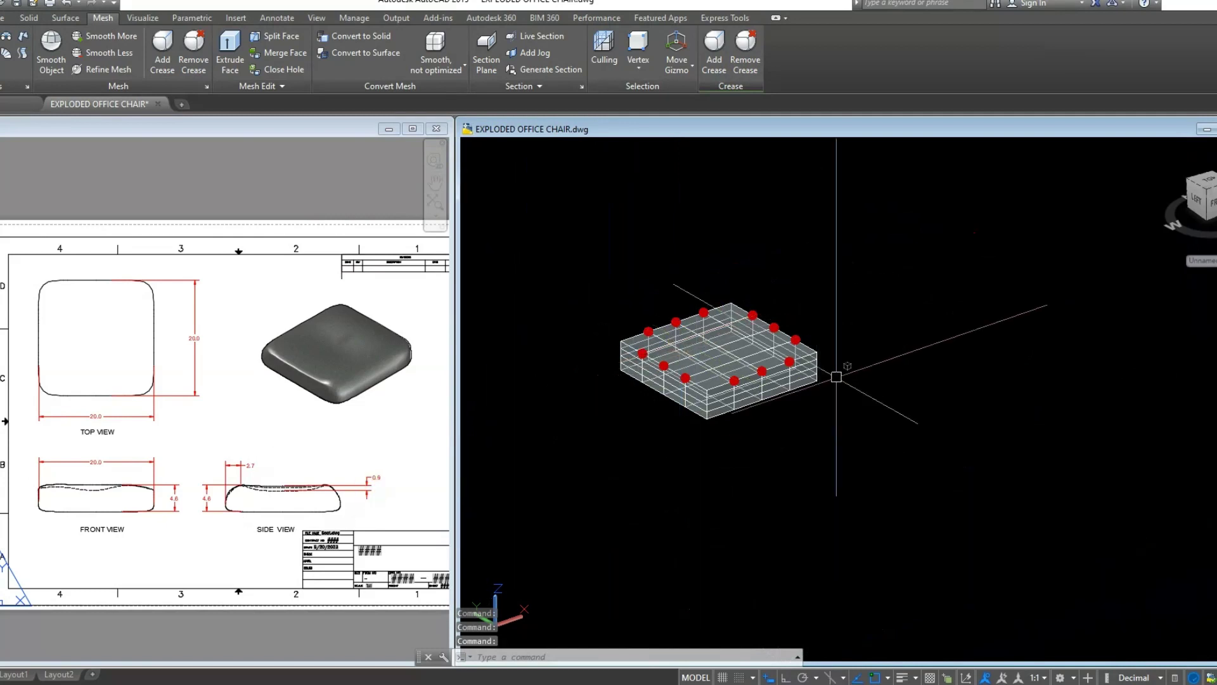
Step: Move the selected top-edge vertices 0.9 units straight up with Ortho on
right_click(831, 294)
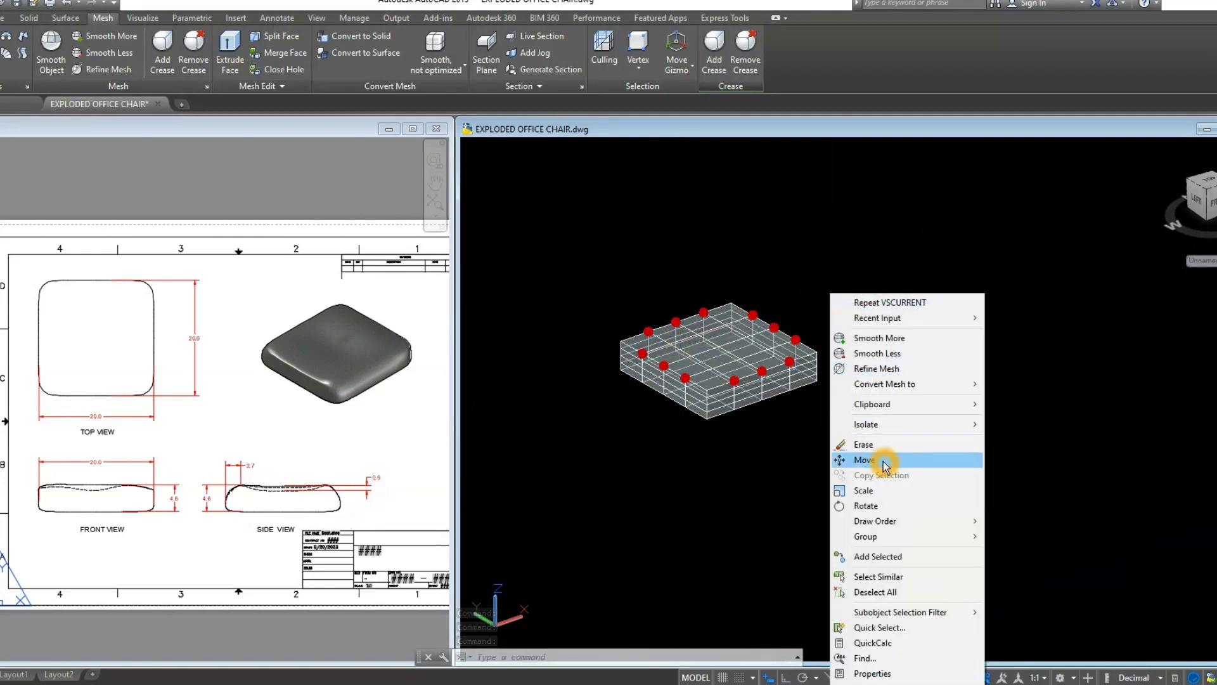
left_click(870, 461)
left_click(905, 324)
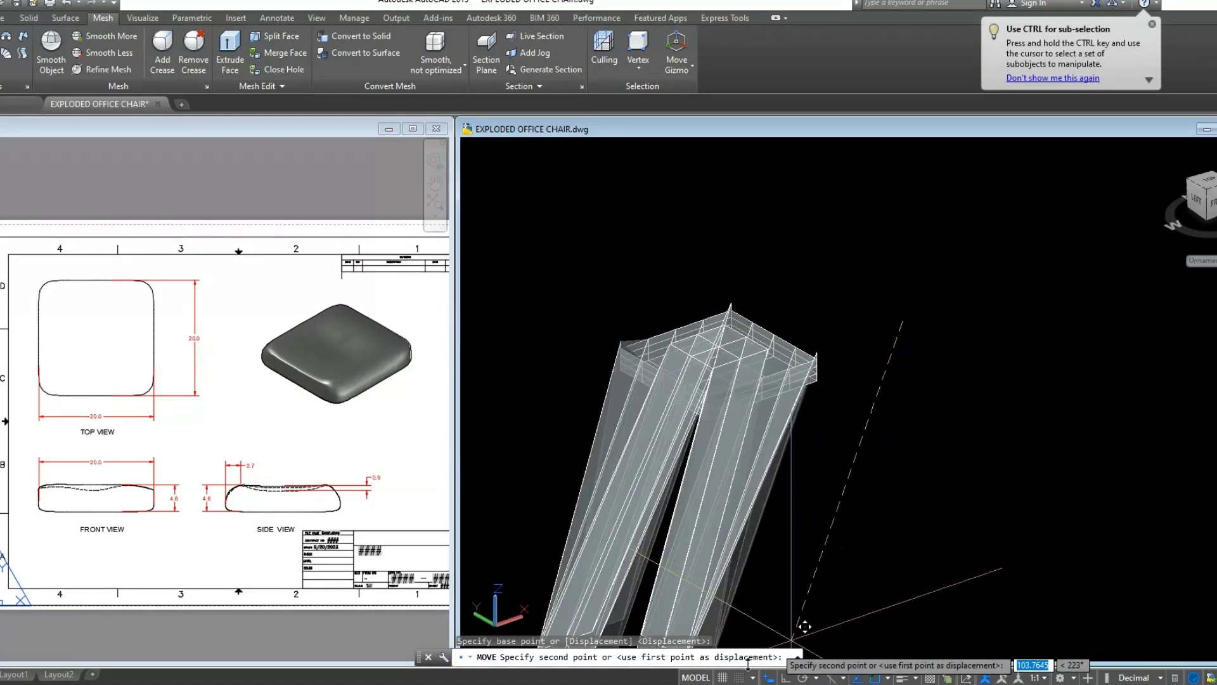
left_click(787, 677)
type(".9")
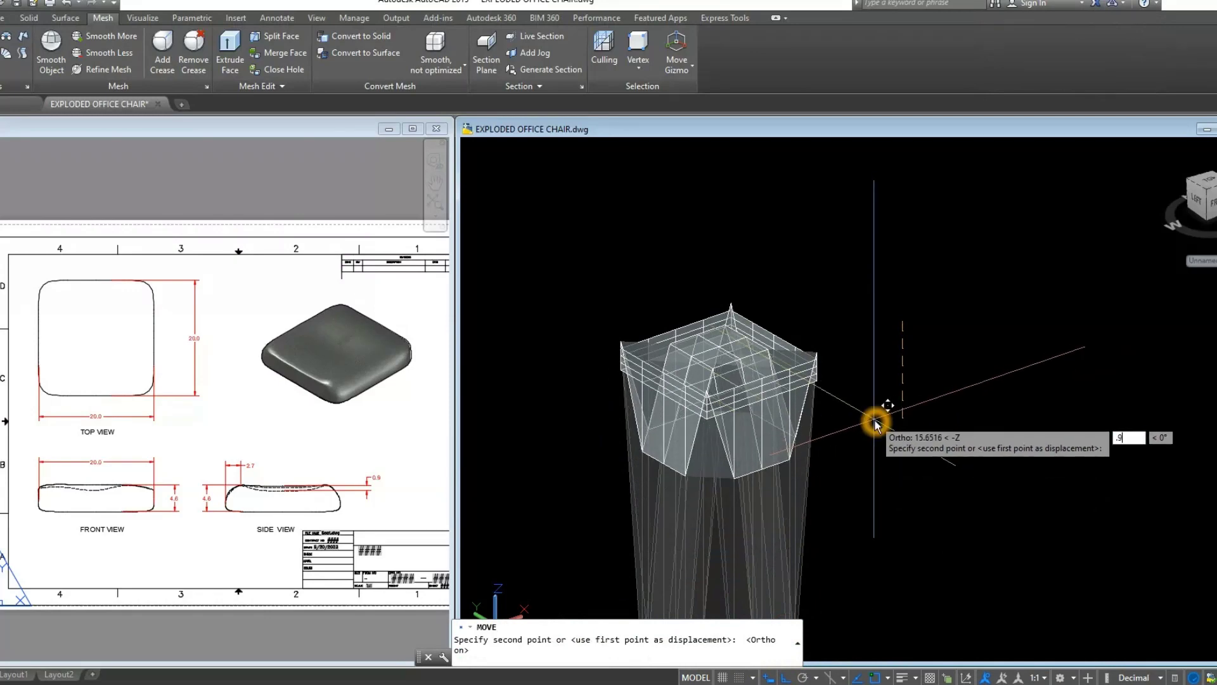
key("Return")
scroll(672, 359, "up", 5)
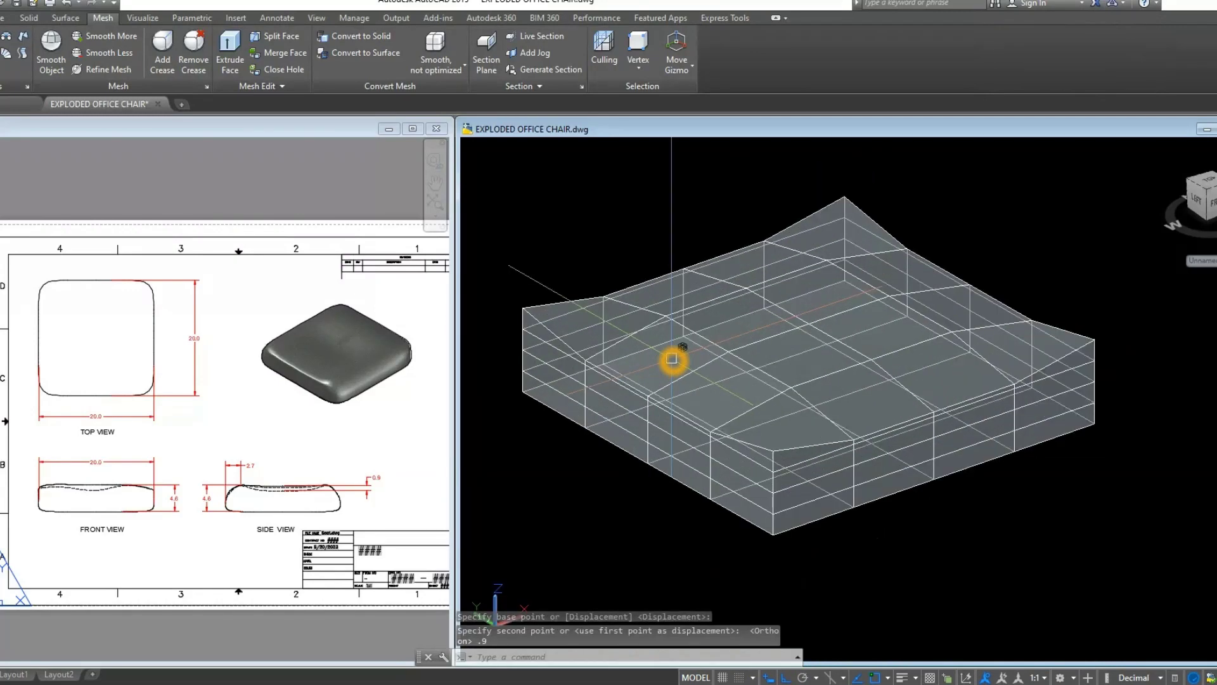
Step: Check the 0.9 lip dimension in the Seat.dwg side view
left_click(373, 487)
scroll(373, 487, "down", 3)
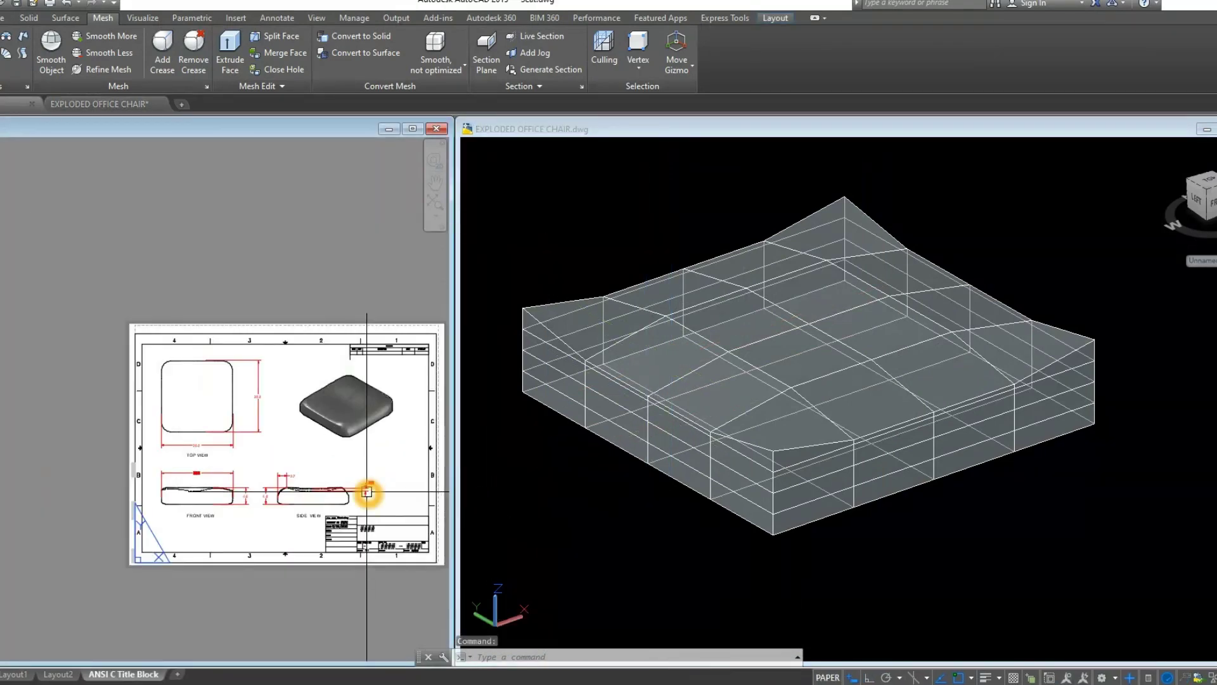
scroll(373, 487, "down", 2)
scroll(373, 487, "up", 2)
scroll(373, 488, "up", 4)
scroll(318, 495, "up", 3)
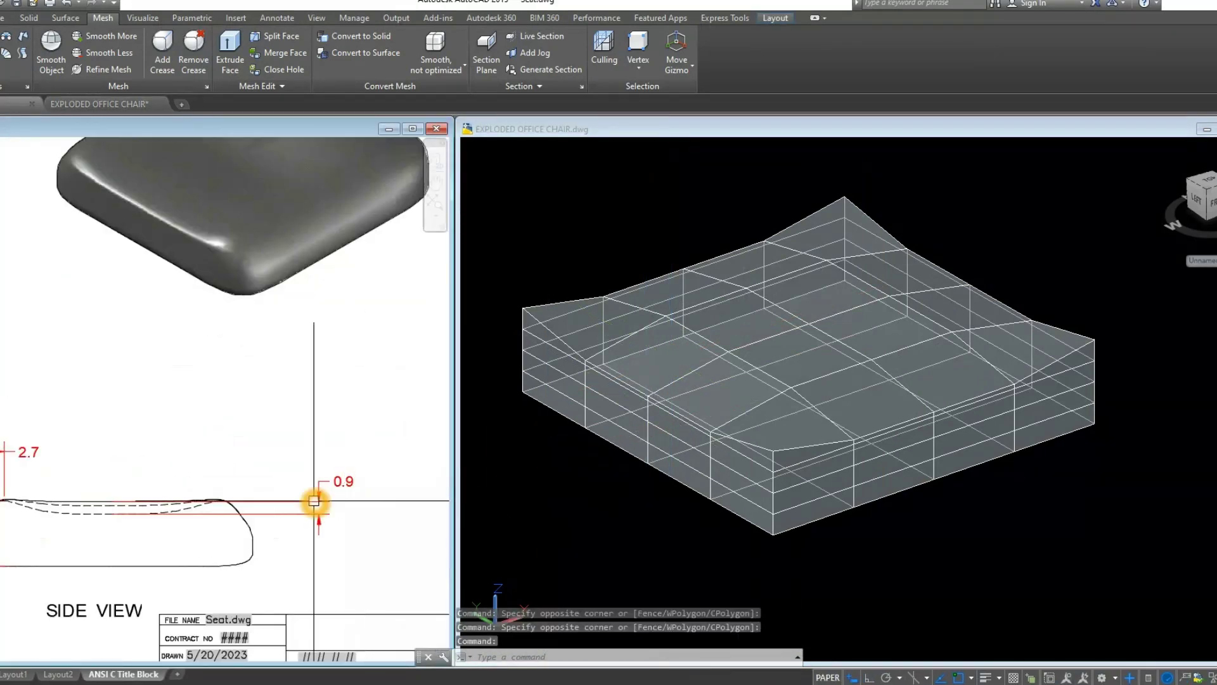
key("Escape")
left_click(343, 481)
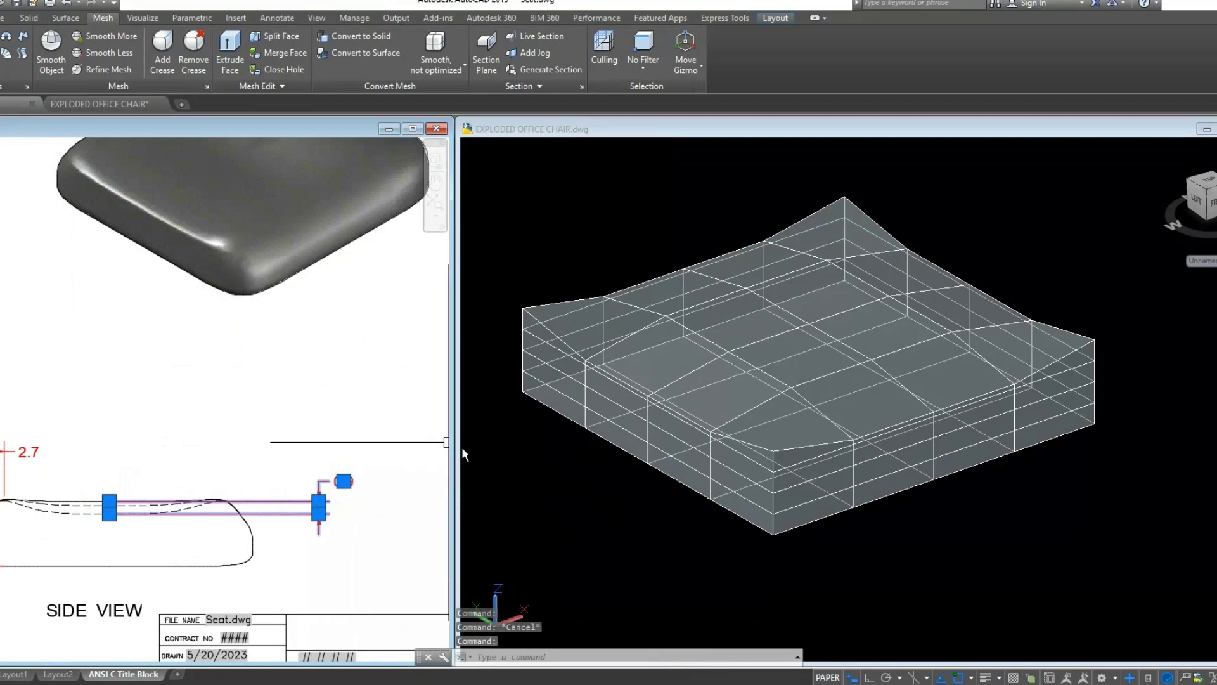
left_click(543, 481)
scroll(552, 477, "down", 3)
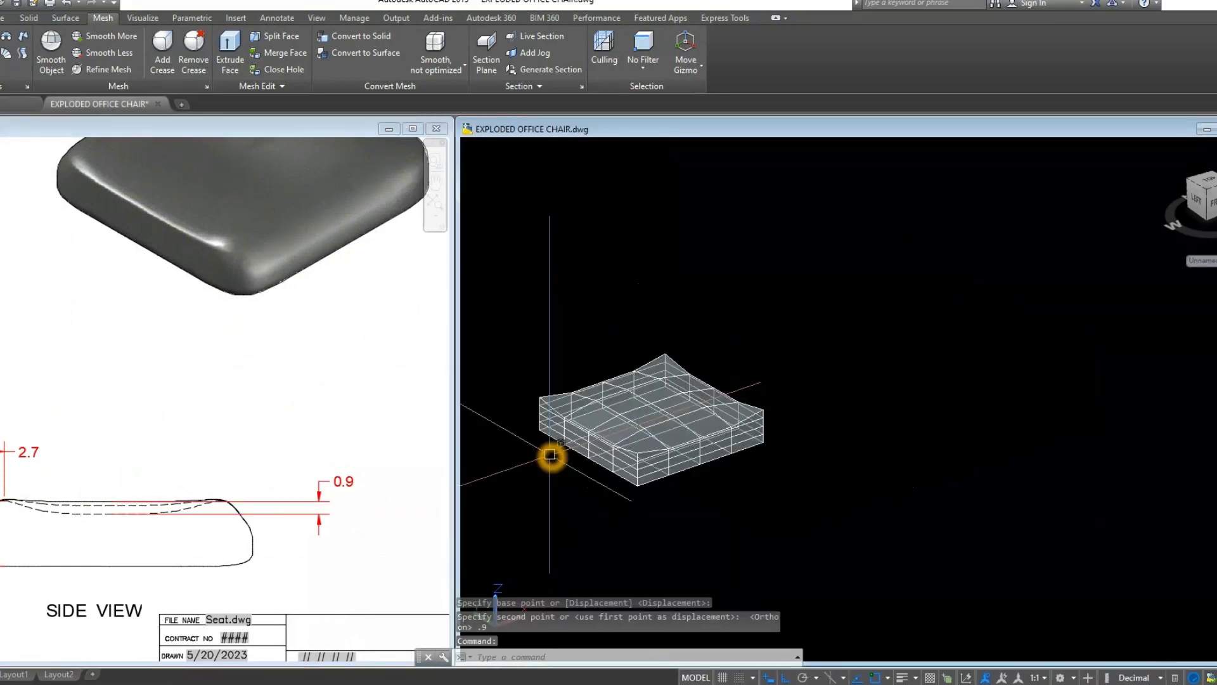
left_click(265, 470)
scroll(267, 458, "down", 2)
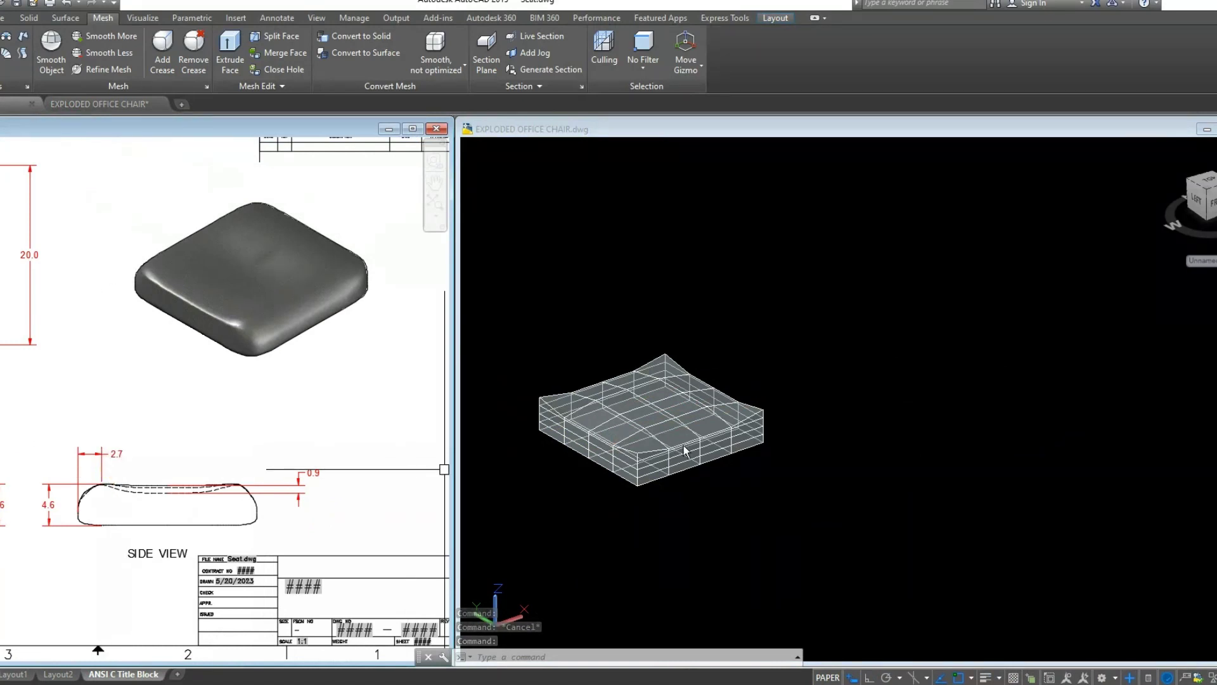
Step: Orbit and zoom in on the cushion mesh to inspect the lifted rim
mouse_move(783, 373)
middle_mouse_down("shift")
mouse_move(788, 421)
mouse_move(692, 392)
mouse_move(782, 364)
mouse_move(782, 383)
mouse_move(797, 367)
middle_mouse_up("shift")
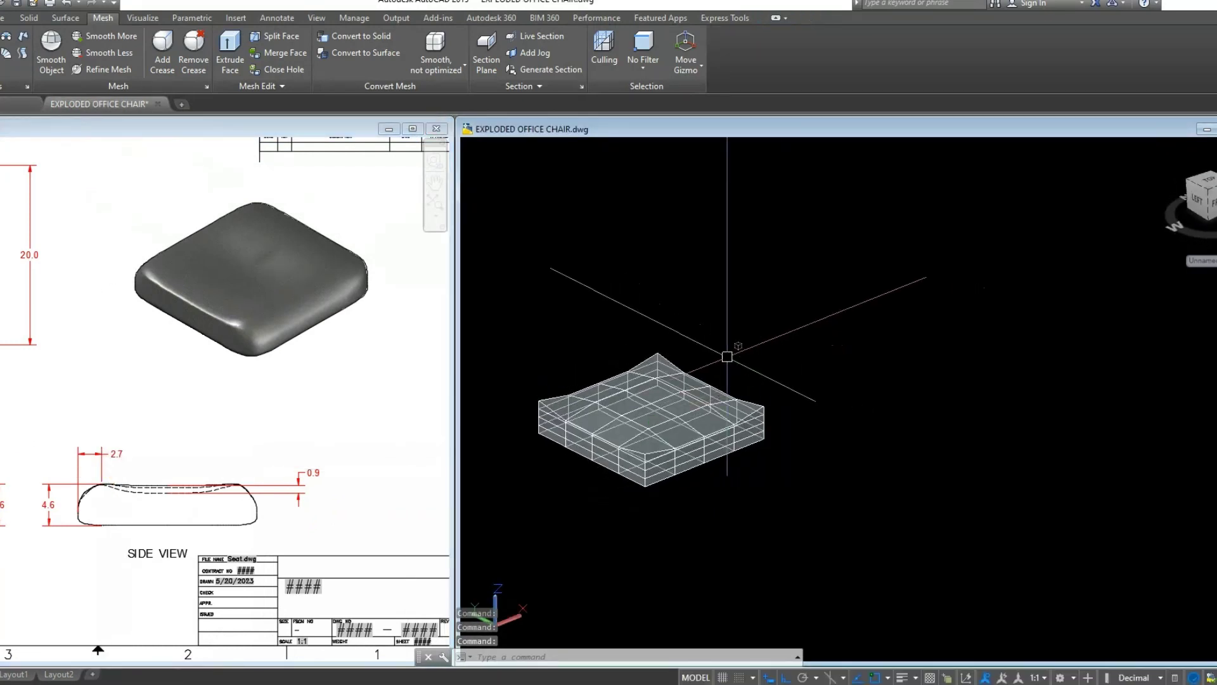
scroll(552, 424, "up", 1)
scroll(552, 422, "up", 2)
scroll(555, 416, "up", 3)
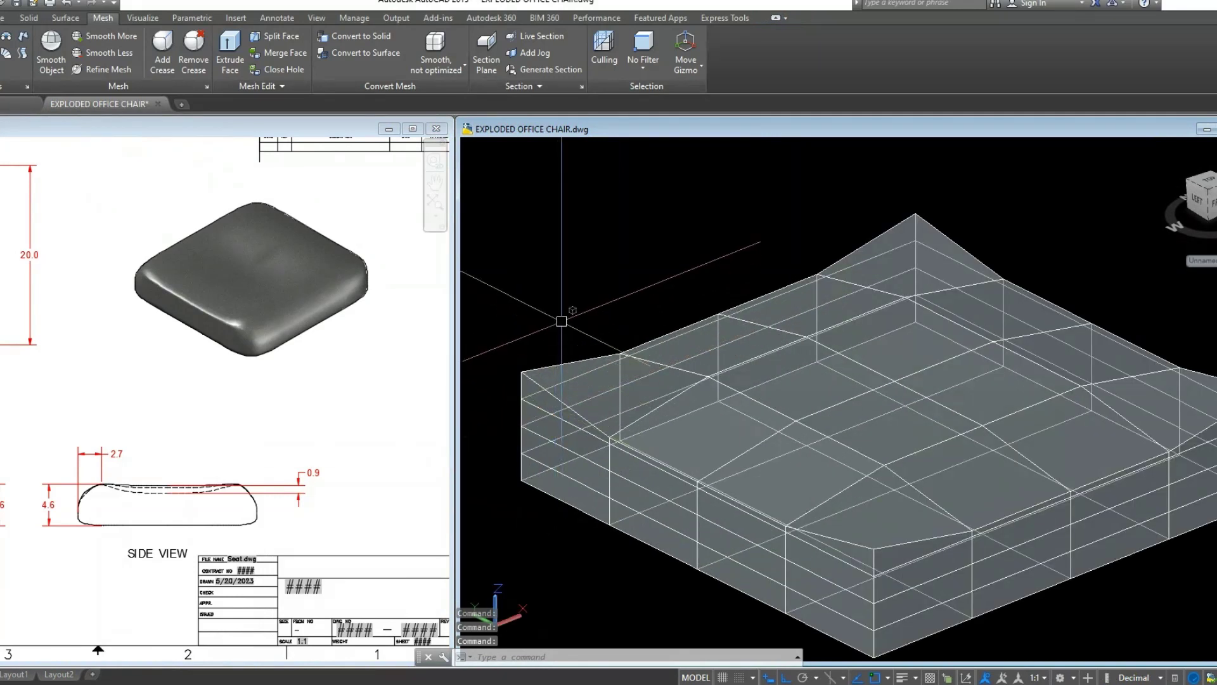
Step: Draw a 2.7-unit line at 315° inward from the cushion's top corner
left_click(566, 301)
type("l")
key("Return")
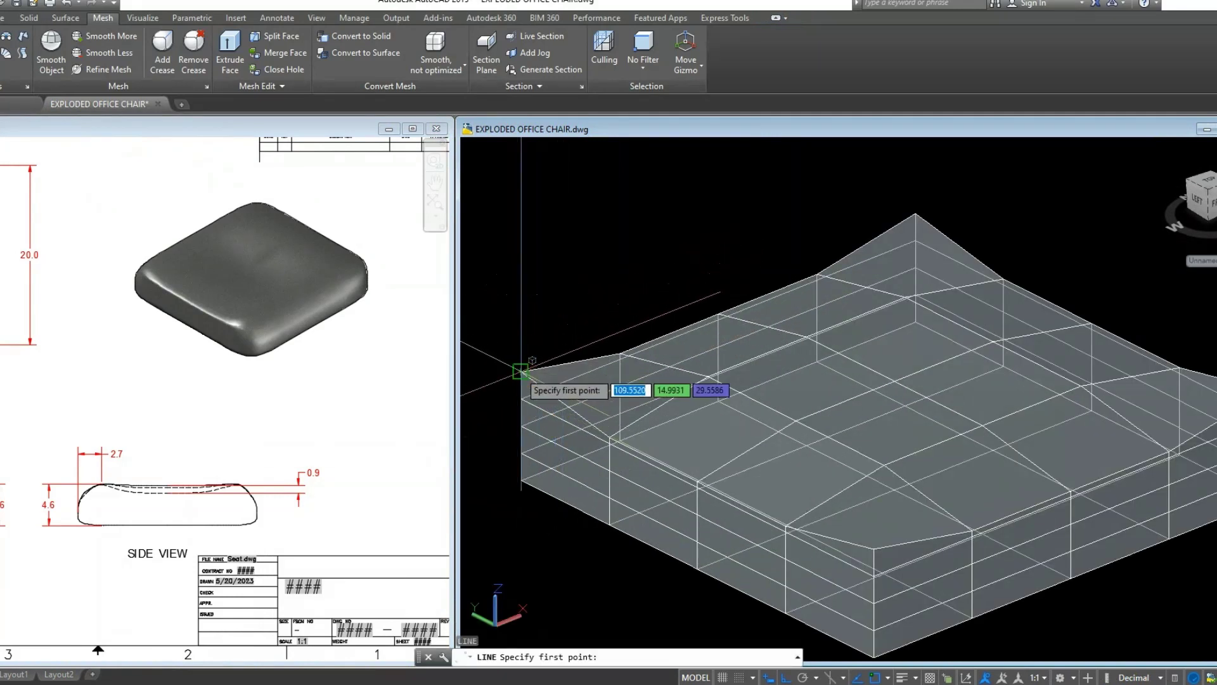
key("Escape")
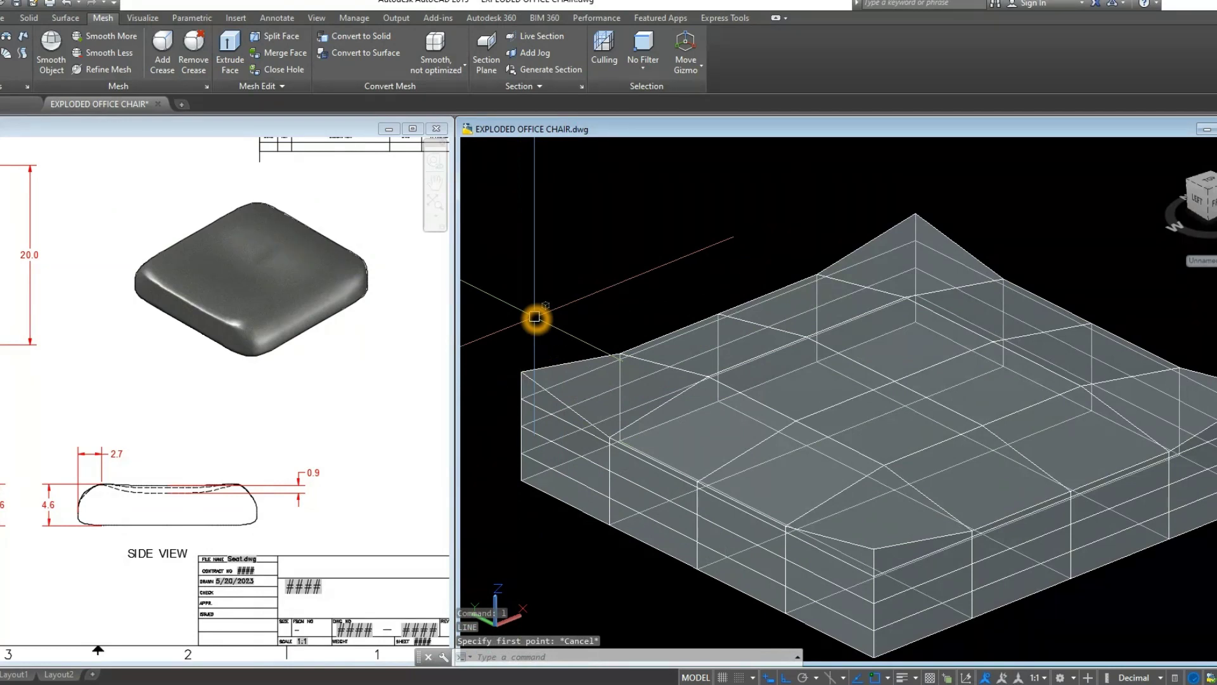
type("L")
key("Return")
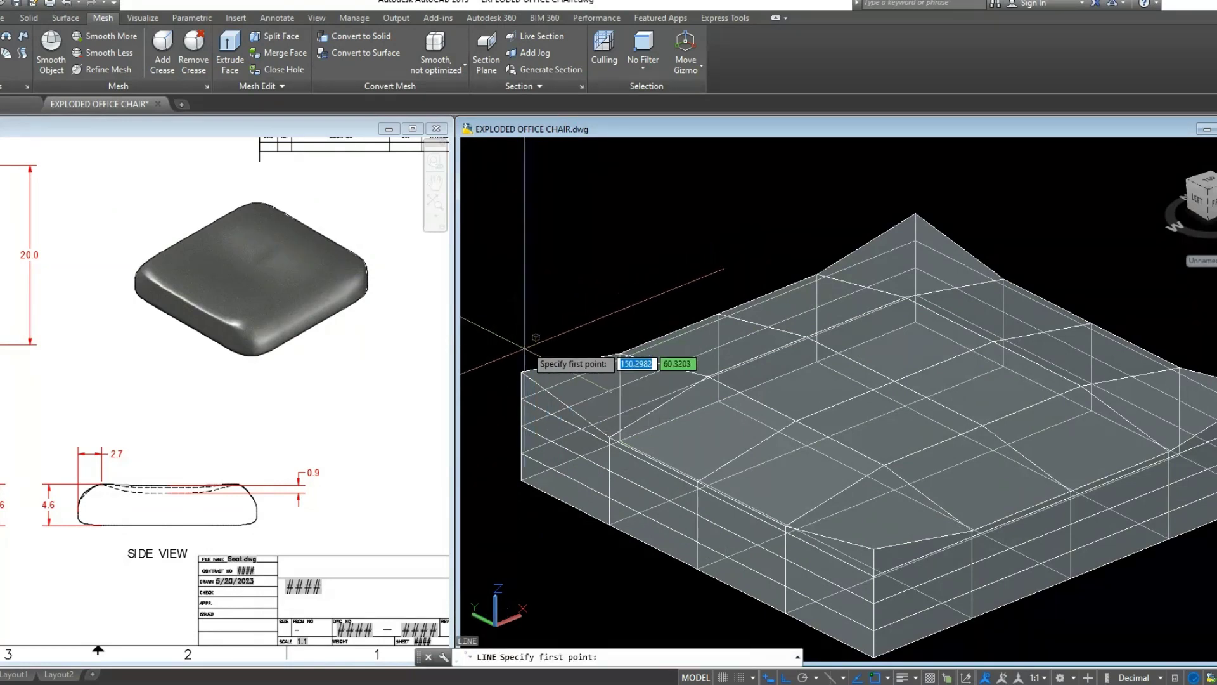
left_click(522, 371)
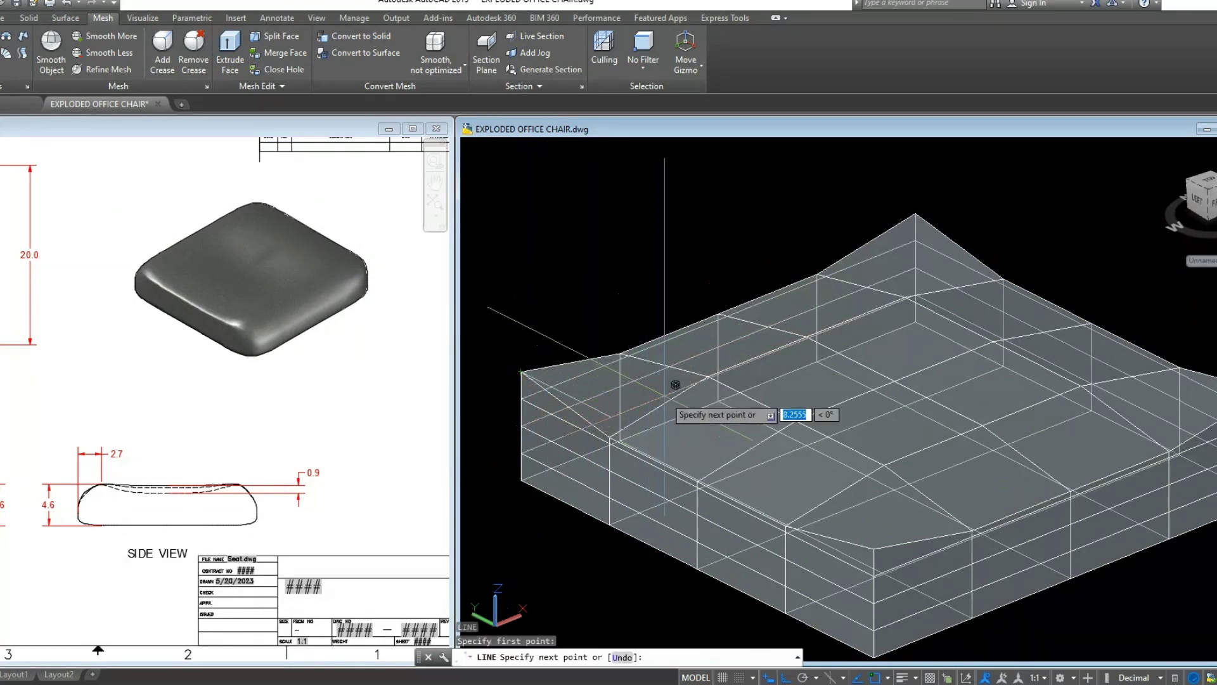
middle_click_drag(716, 365, 717, 401, "shift")
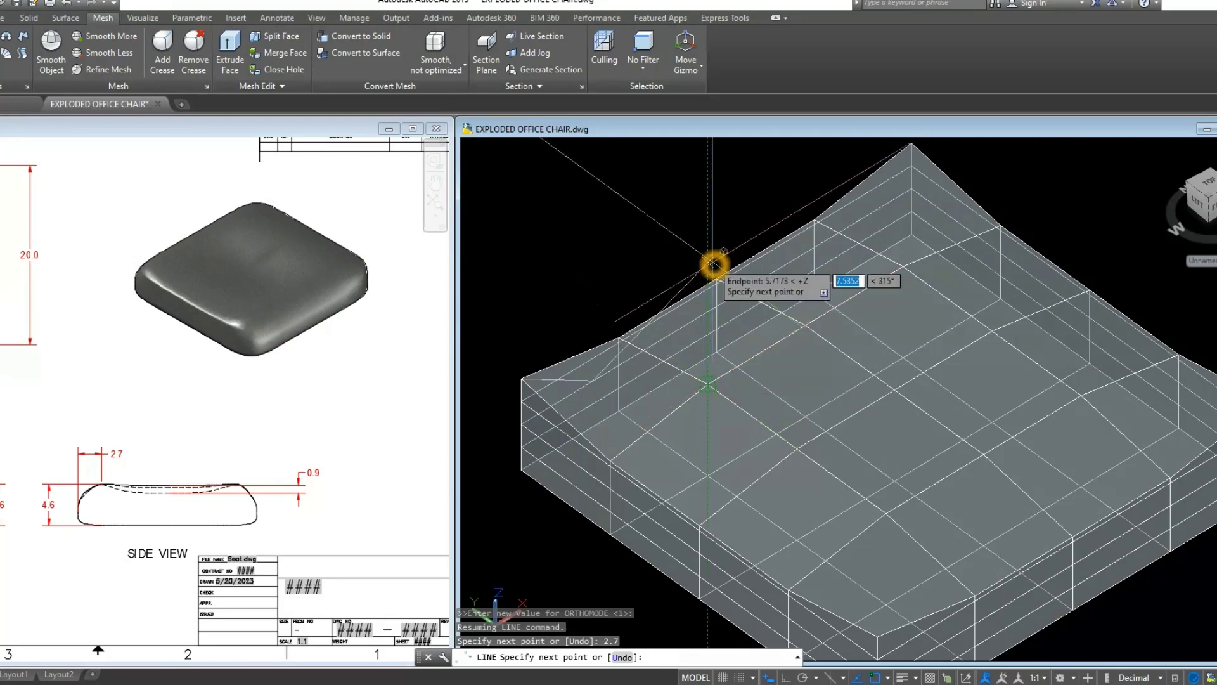
right_click(729, 276)
left_click(731, 279)
mouse_move(729, 277)
middle_mouse_down("shift")
mouse_move(608, 381)
mouse_move(598, 413)
middle_mouse_up("shift")
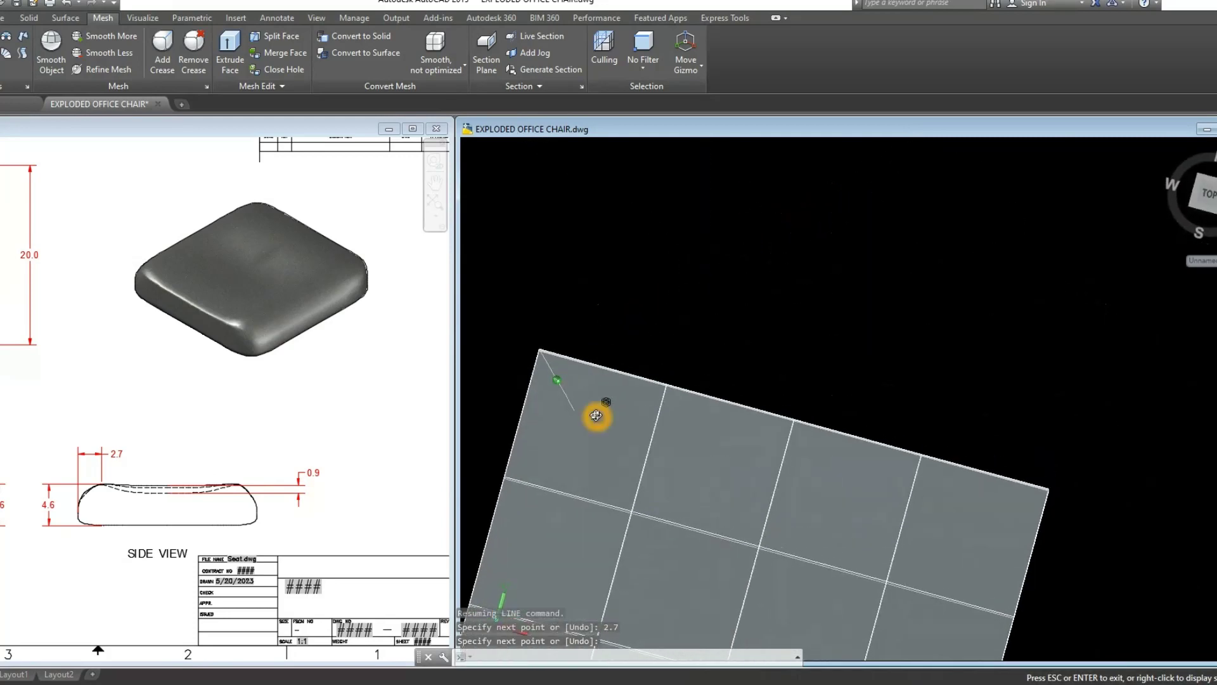
Step: Switch to Top view and display the cushion in Wireframe
left_click(492, 150)
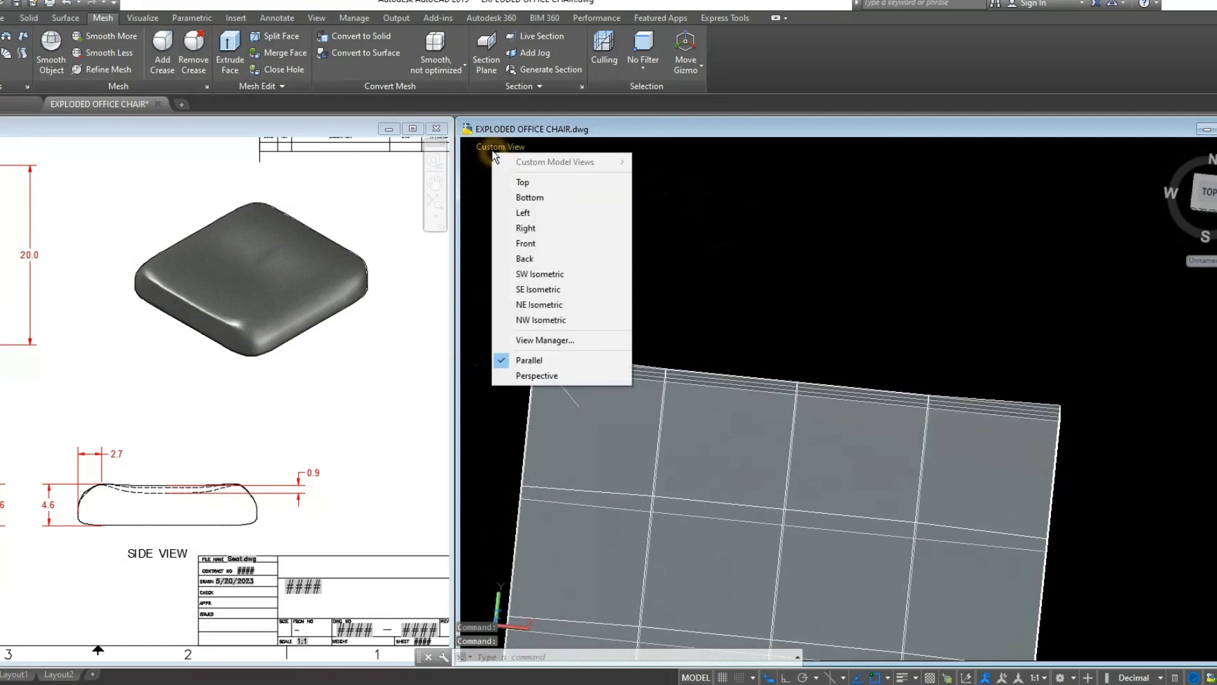
left_click(507, 184)
scroll(1015, 381, "up", 5)
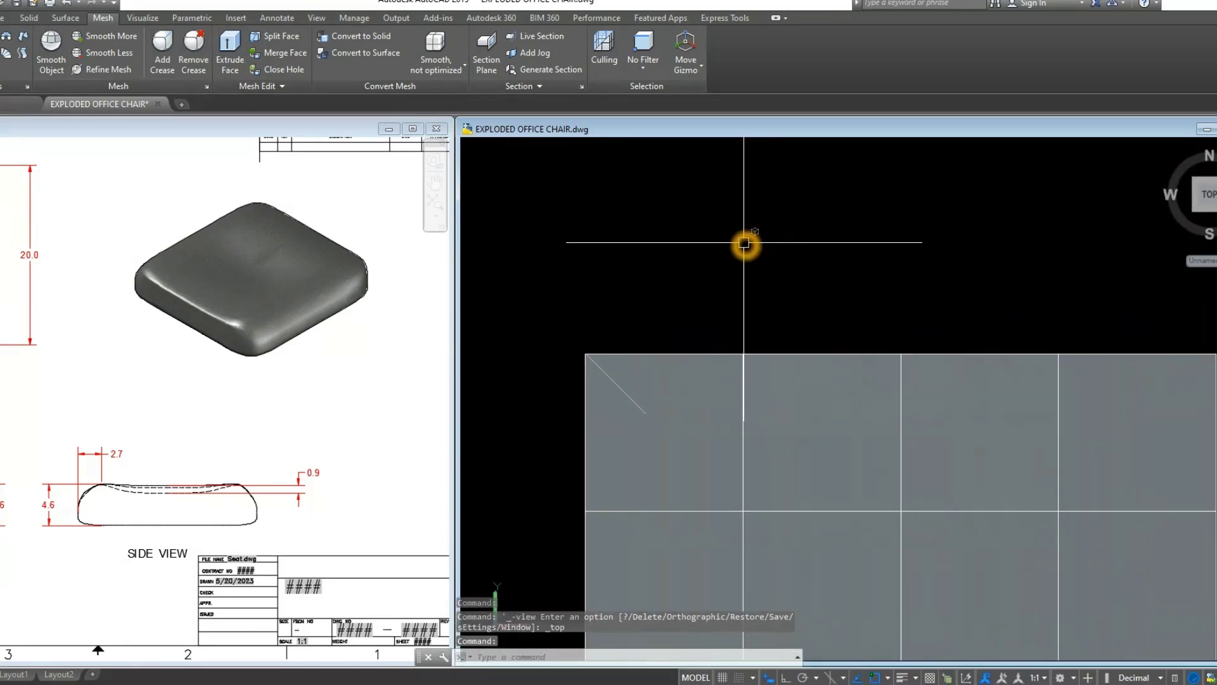
type("mi")
key("Return")
left_click(628, 396)
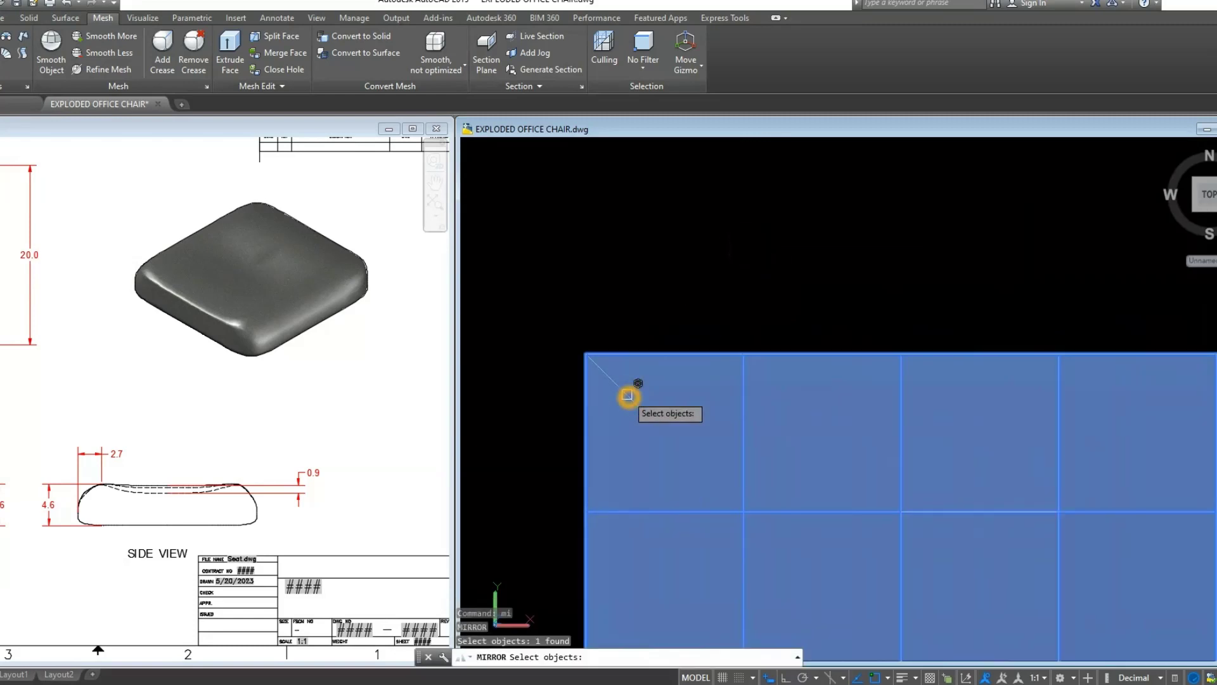
key("Escape")
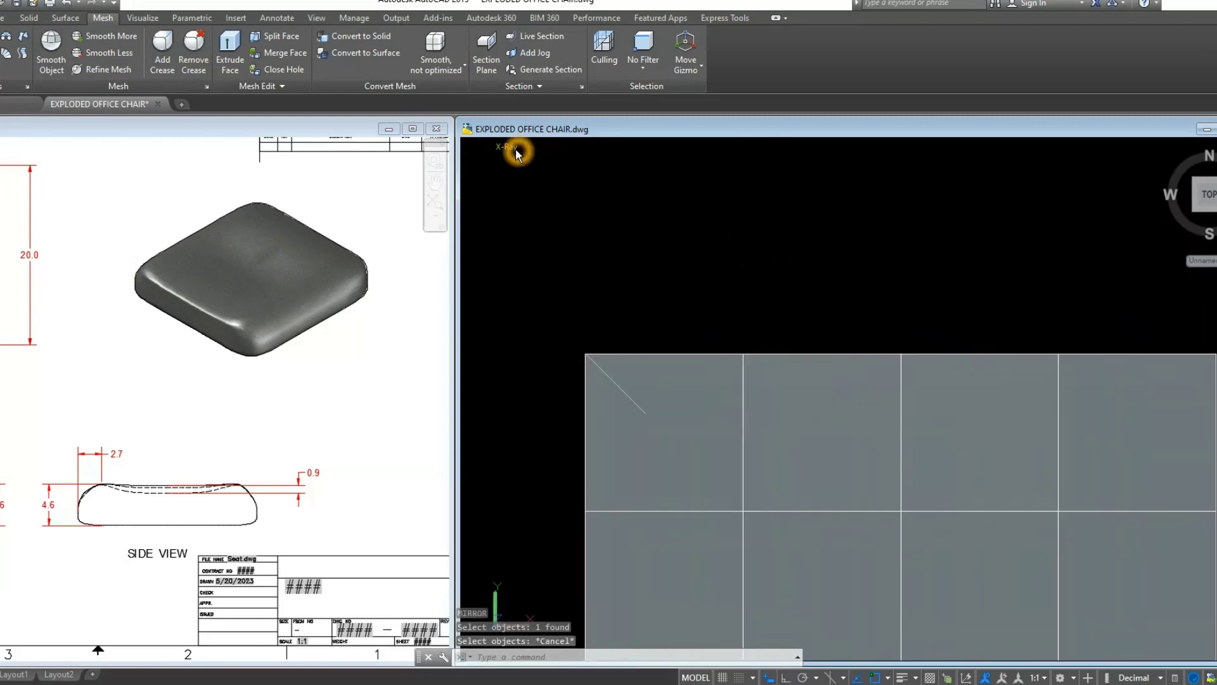
left_click(511, 147)
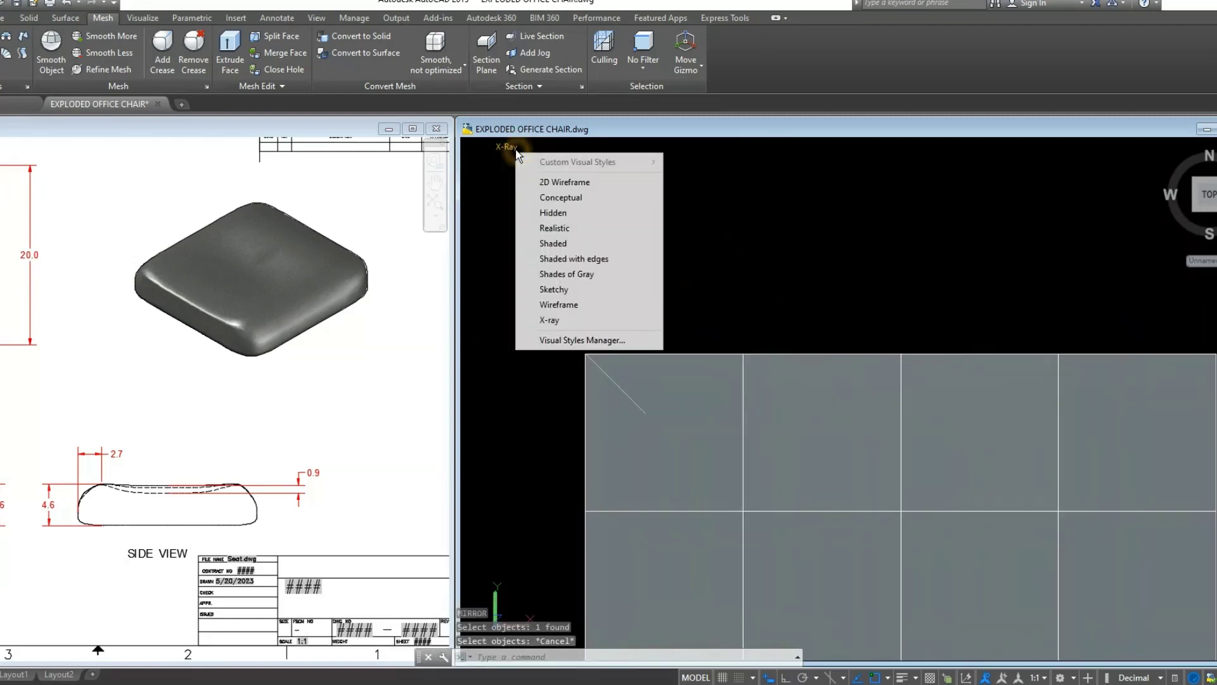
left_click(556, 306)
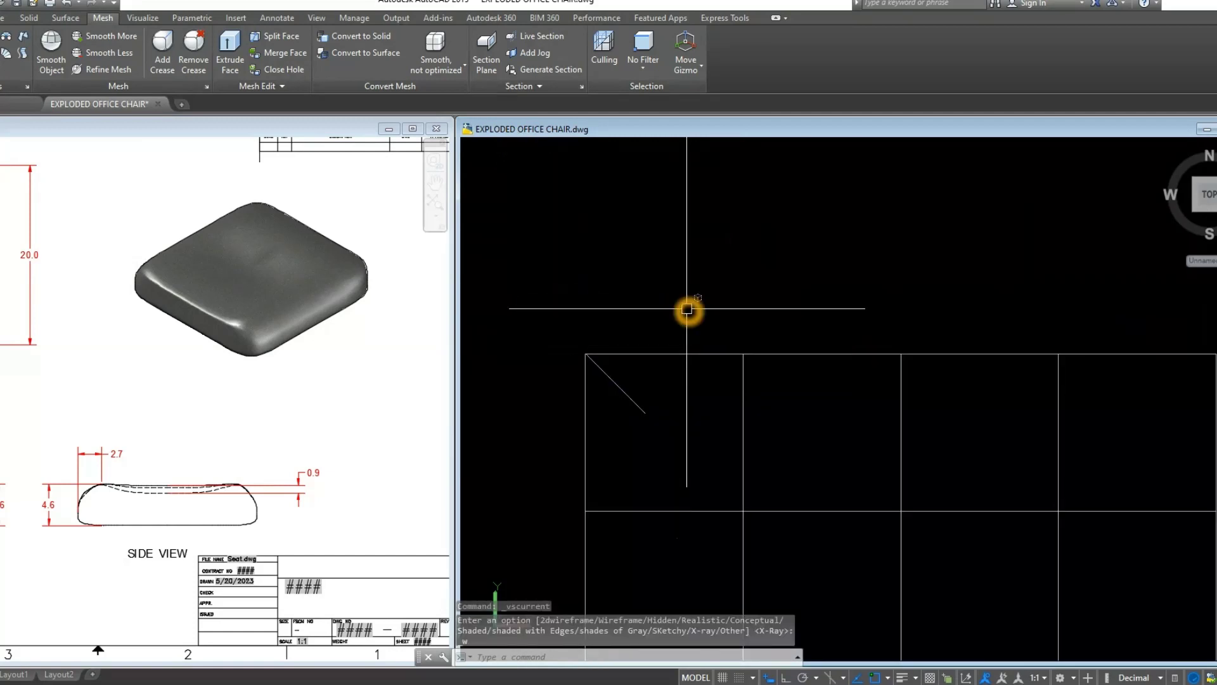
type("MI")
Step: Mirror the corner line about the vertical midline, keeping the original
key("Return")
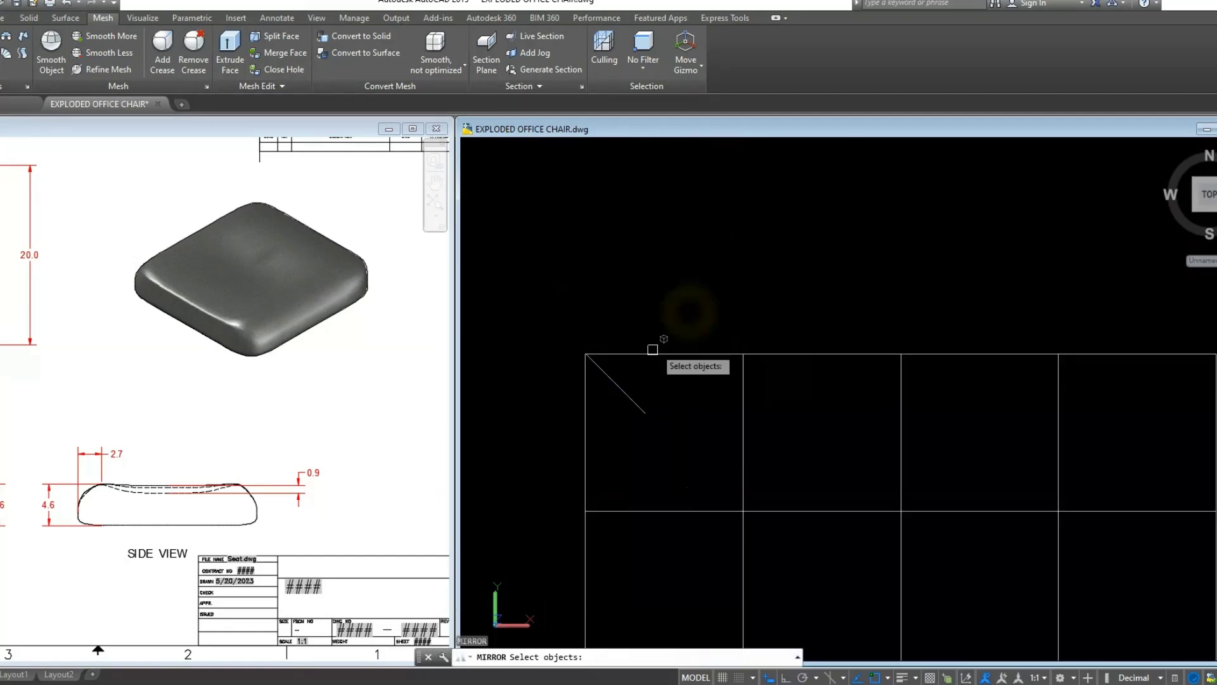
right_click(765, 291)
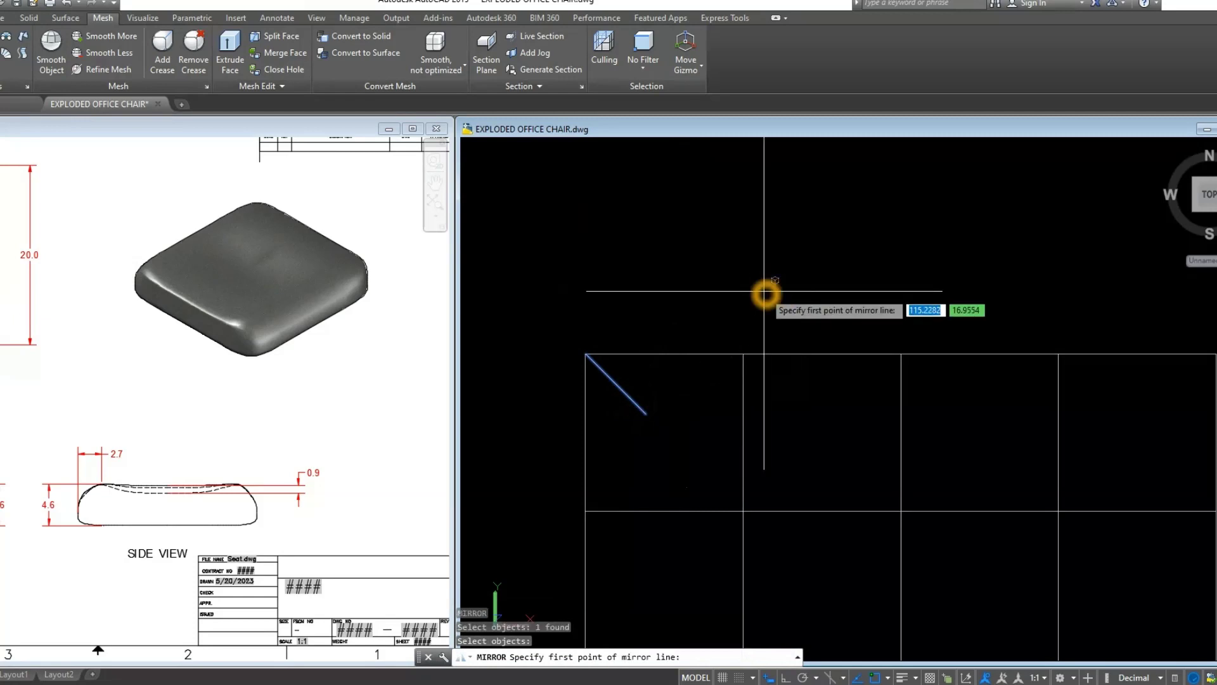
left_click(901, 354)
scroll(901, 238, "down", 2)
scroll(901, 238, "down", 2)
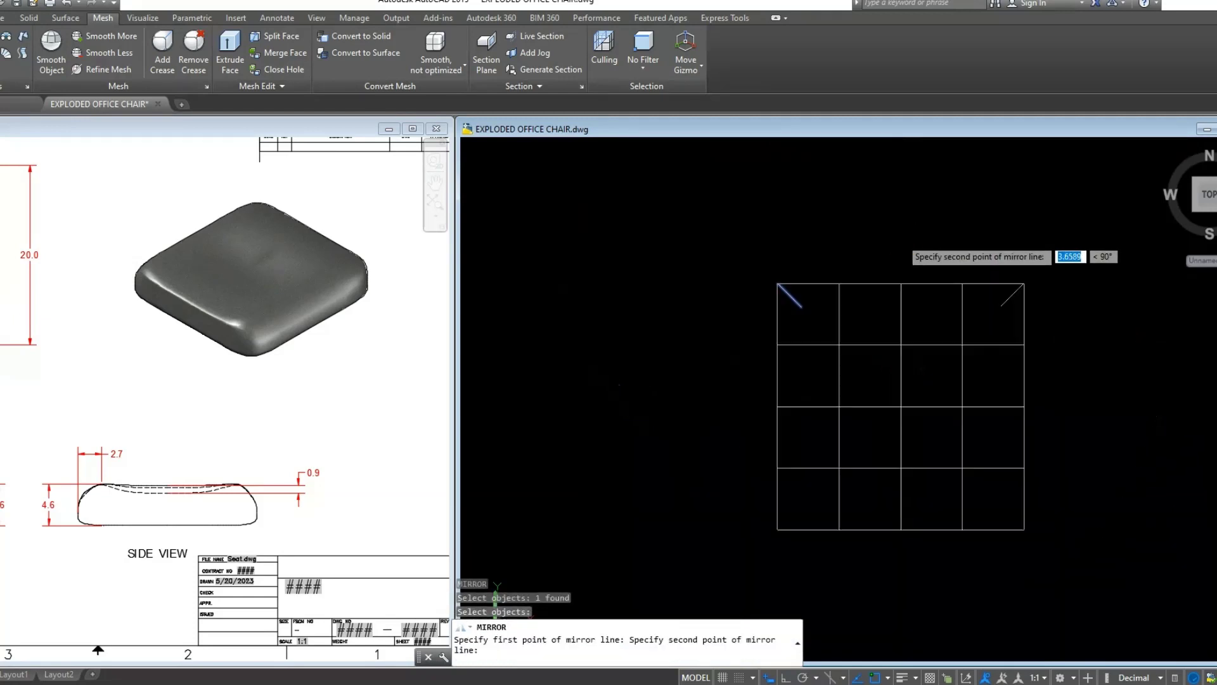
left_click(786, 677)
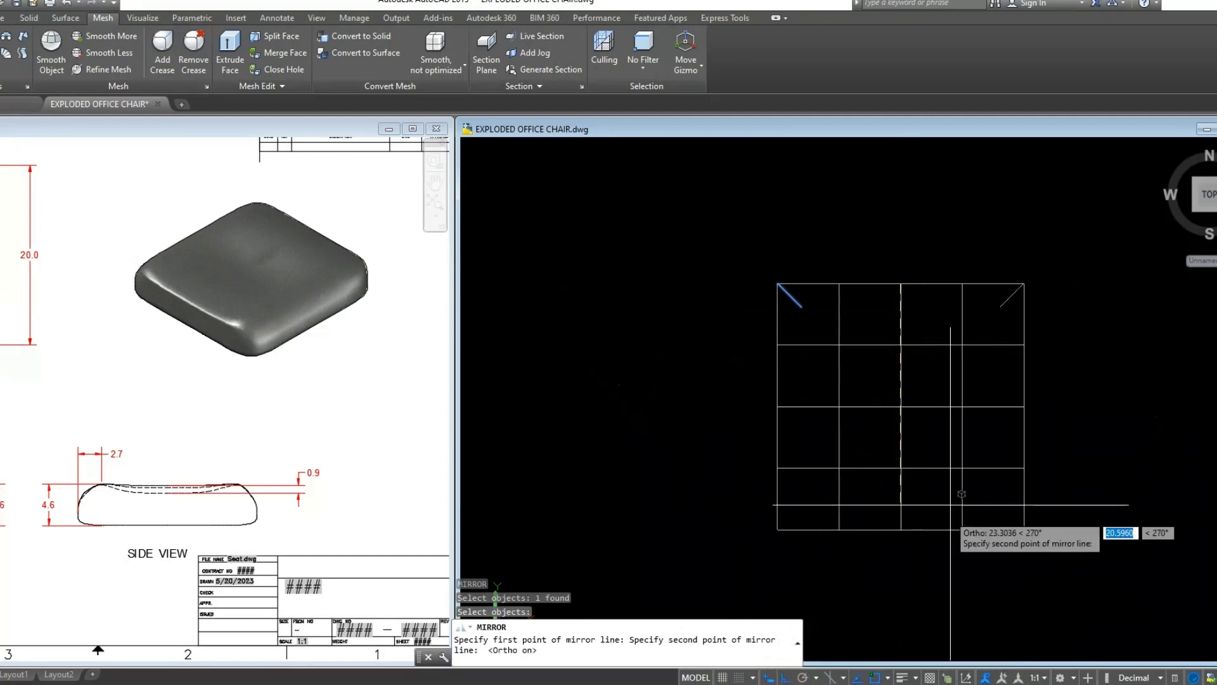
middle_click_drag(848, 269, 812, 342)
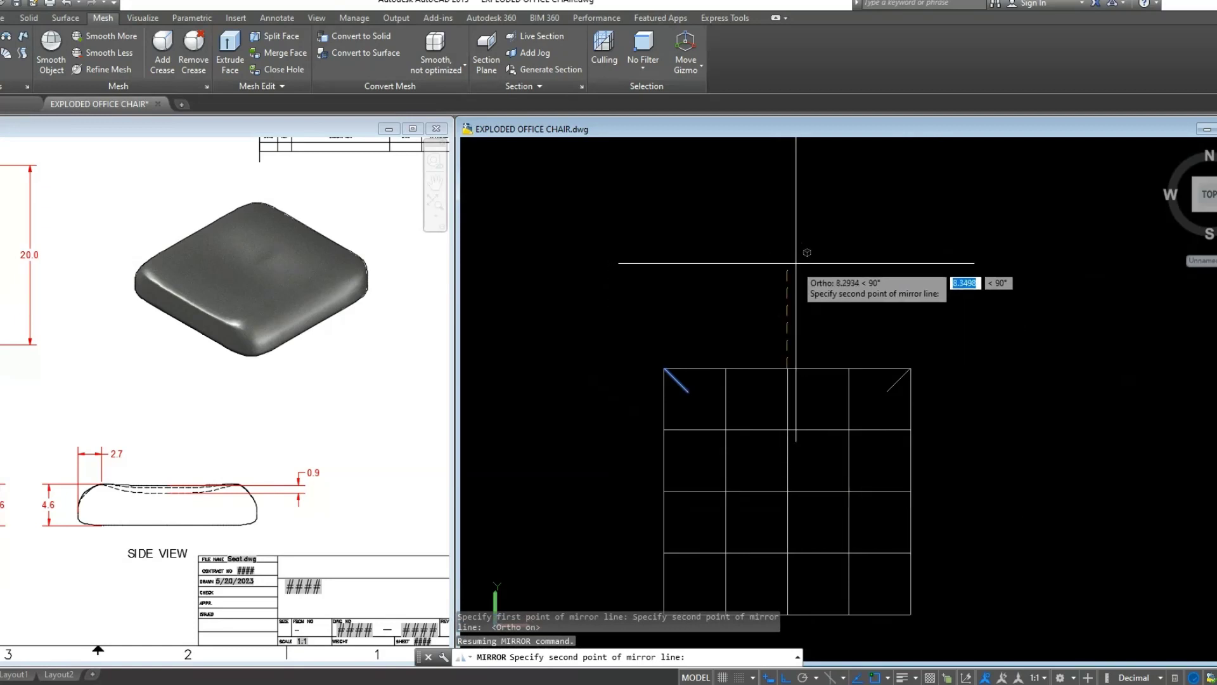
left_click(787, 255)
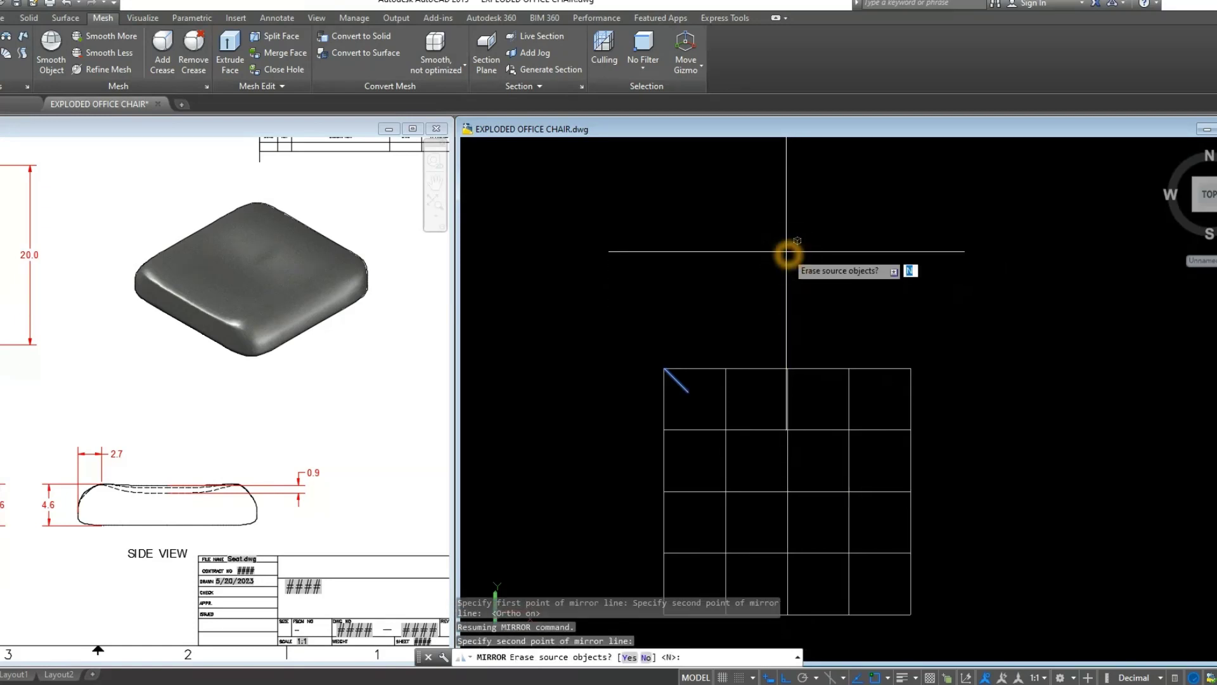
right_click(789, 252)
left_click(804, 260)
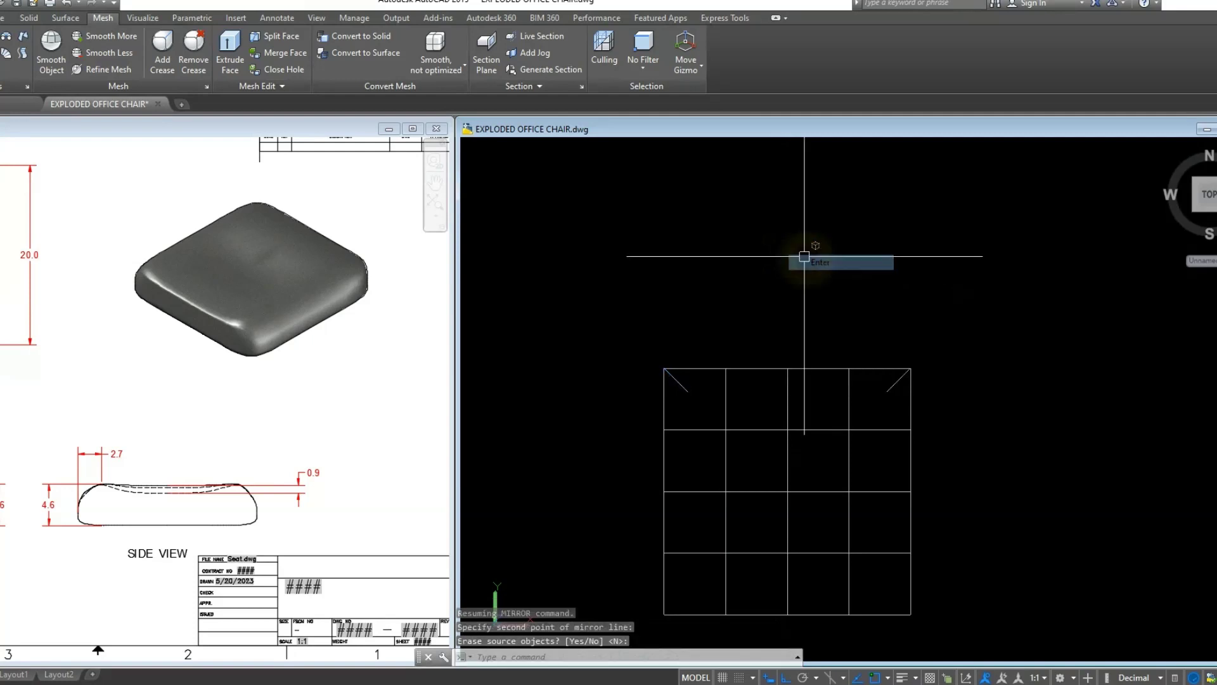
Step: Mirror both corner lines about the horizontal midline, keeping the originals
right_click(834, 319)
left_click(869, 330)
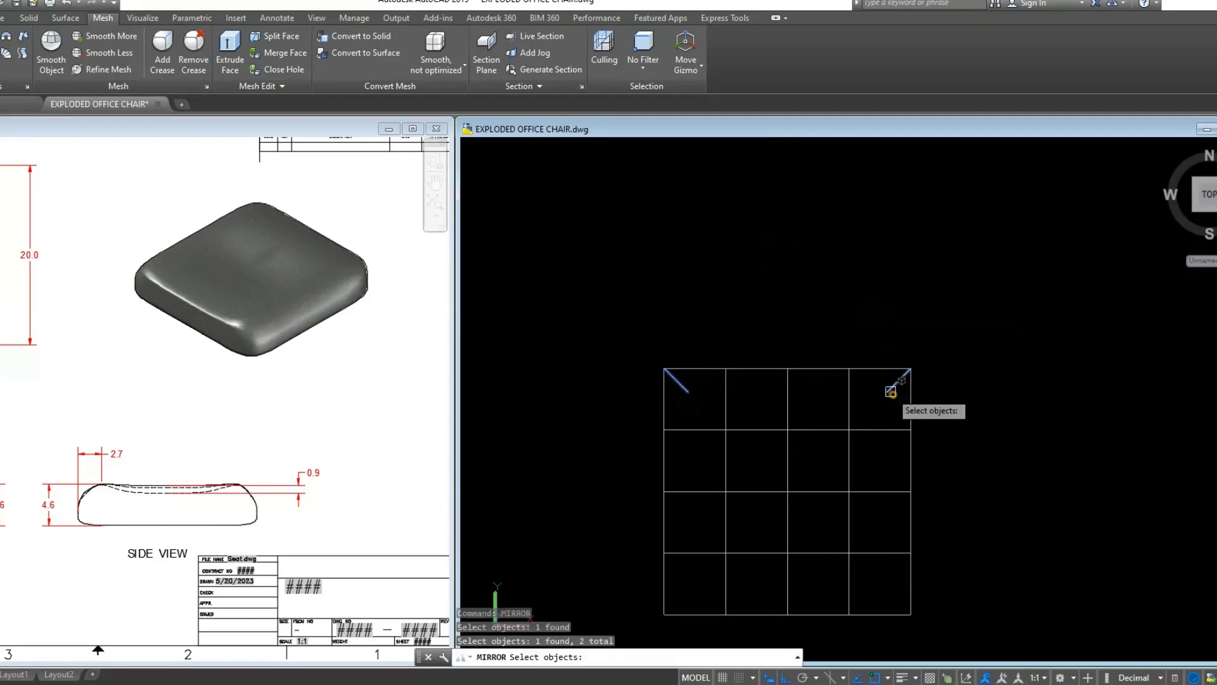
key("Return")
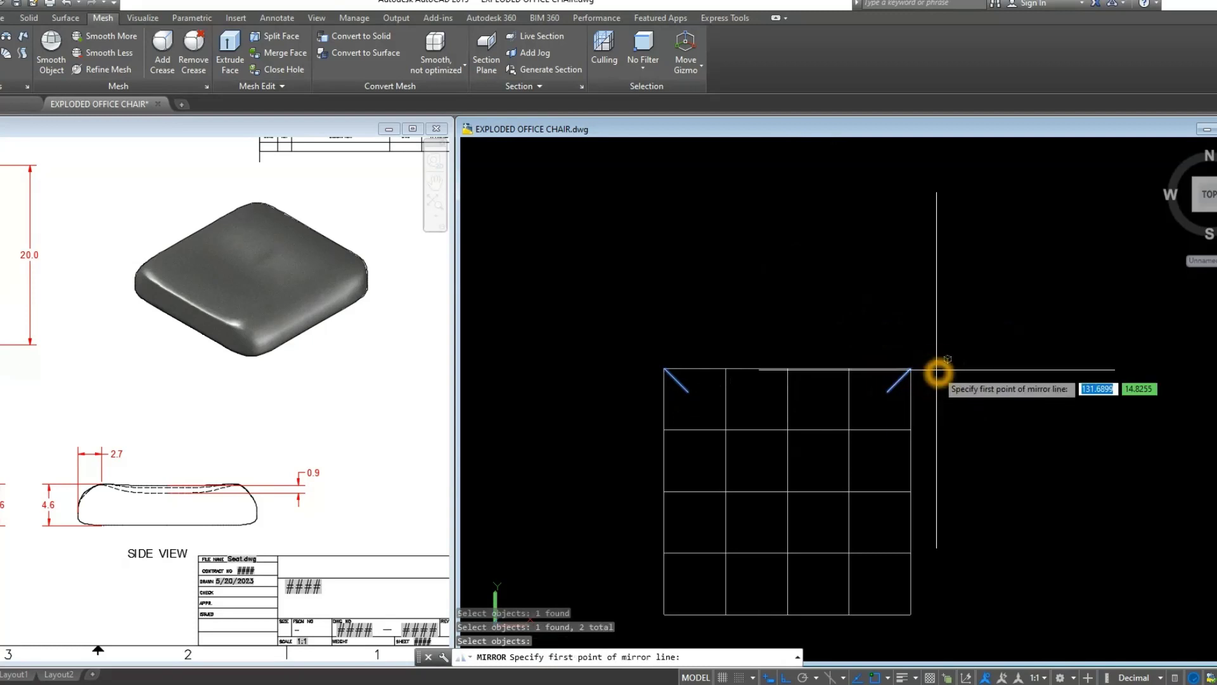
left_click(912, 495)
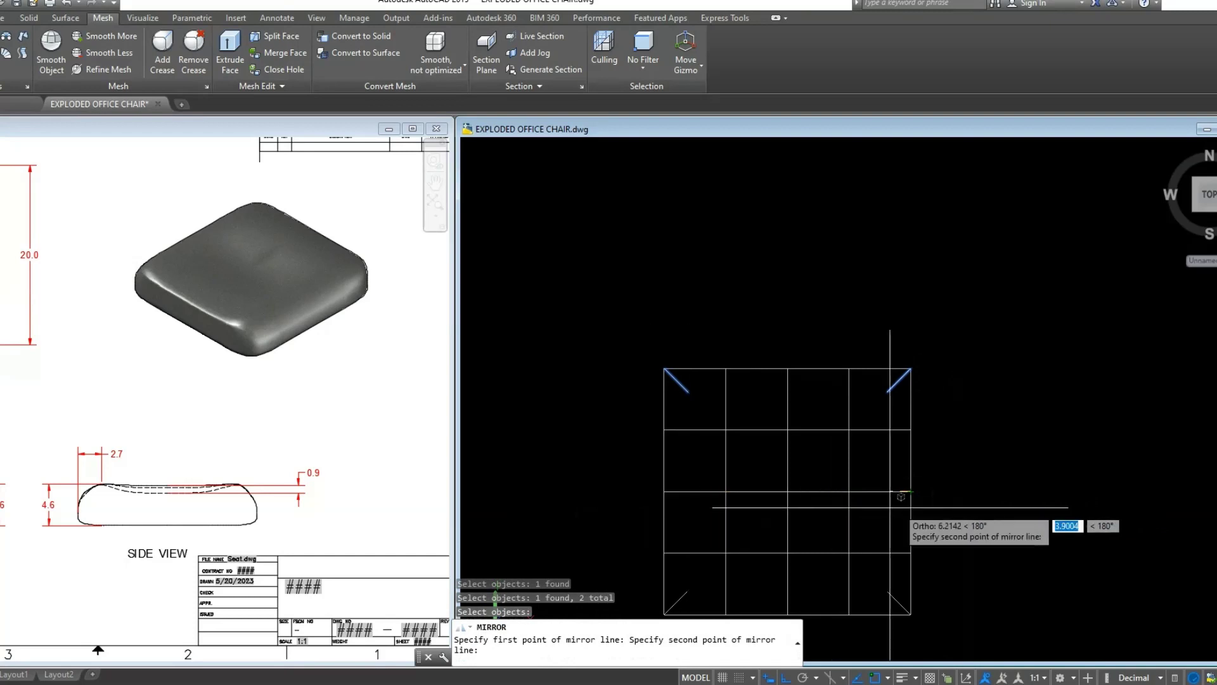
left_click(1125, 499)
right_click(1125, 499)
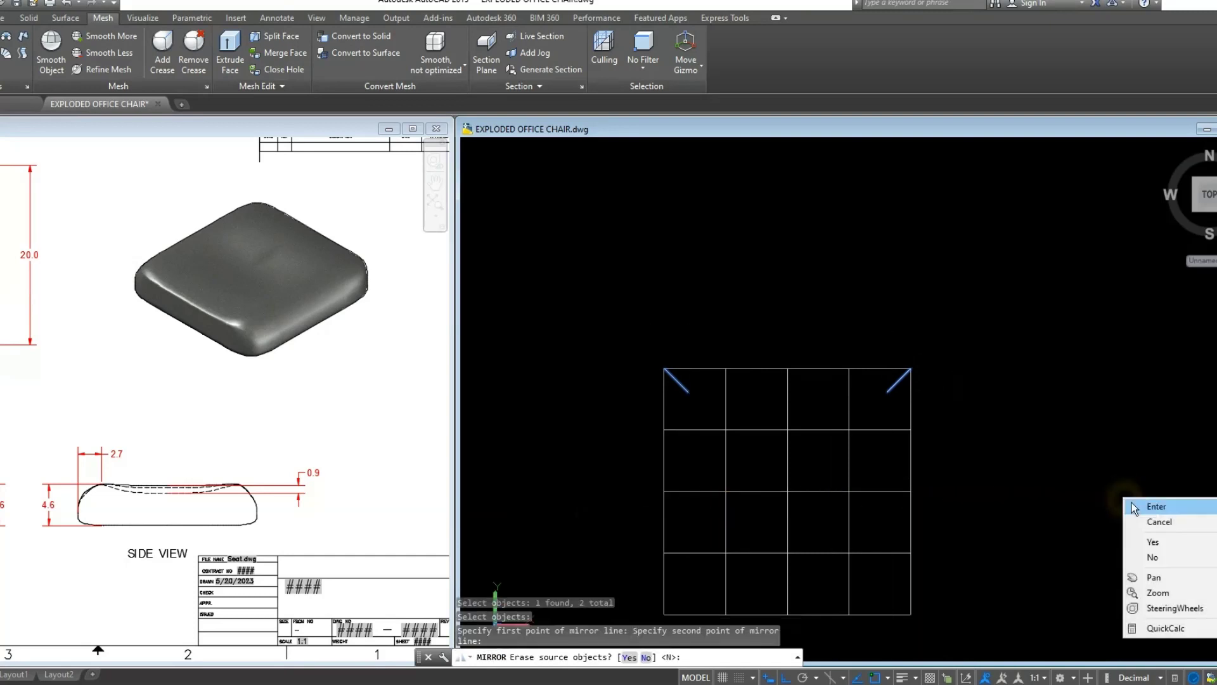
left_click(1135, 507)
middle_click_drag(965, 482, 868, 476, "shift")
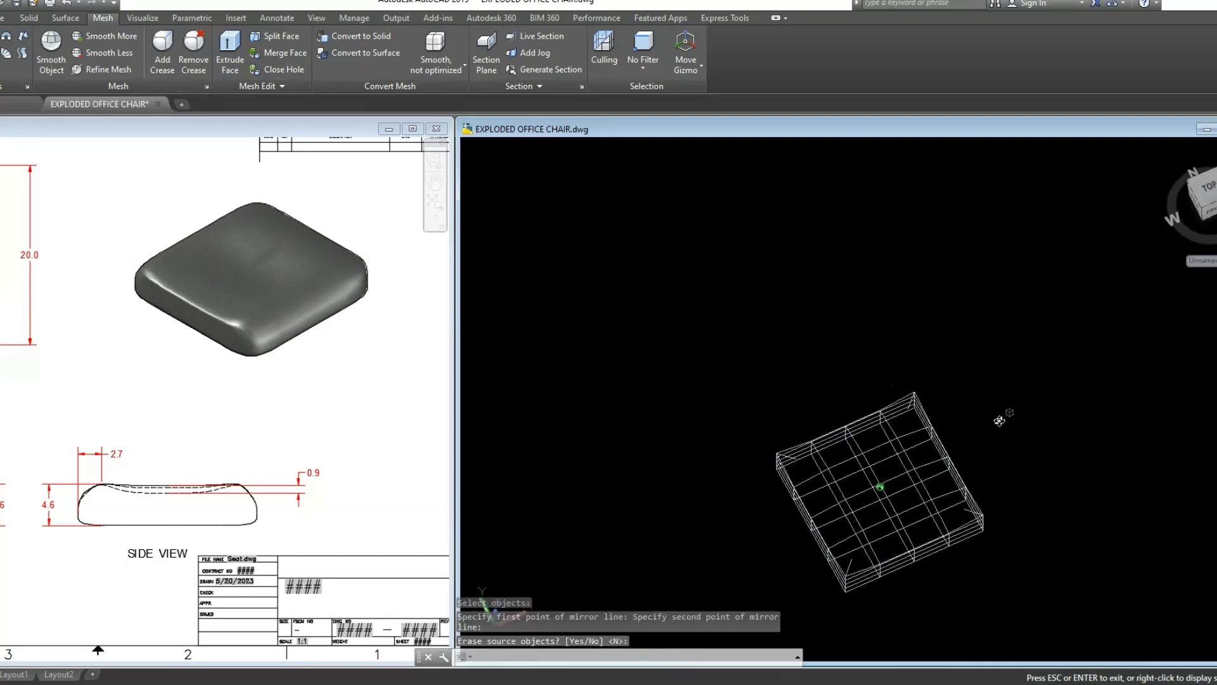
scroll(867, 476, "up", 3)
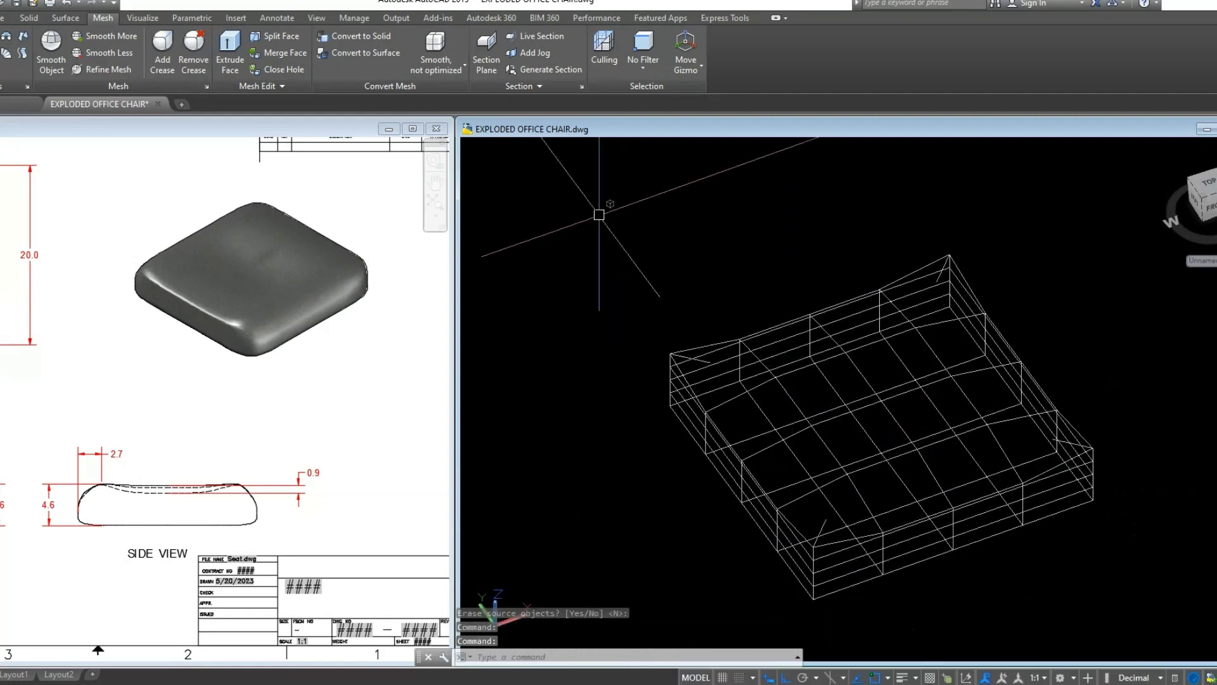
Step: Display the cushion in X-ray and set the subobject selection filter to Vertex
left_click(544, 147)
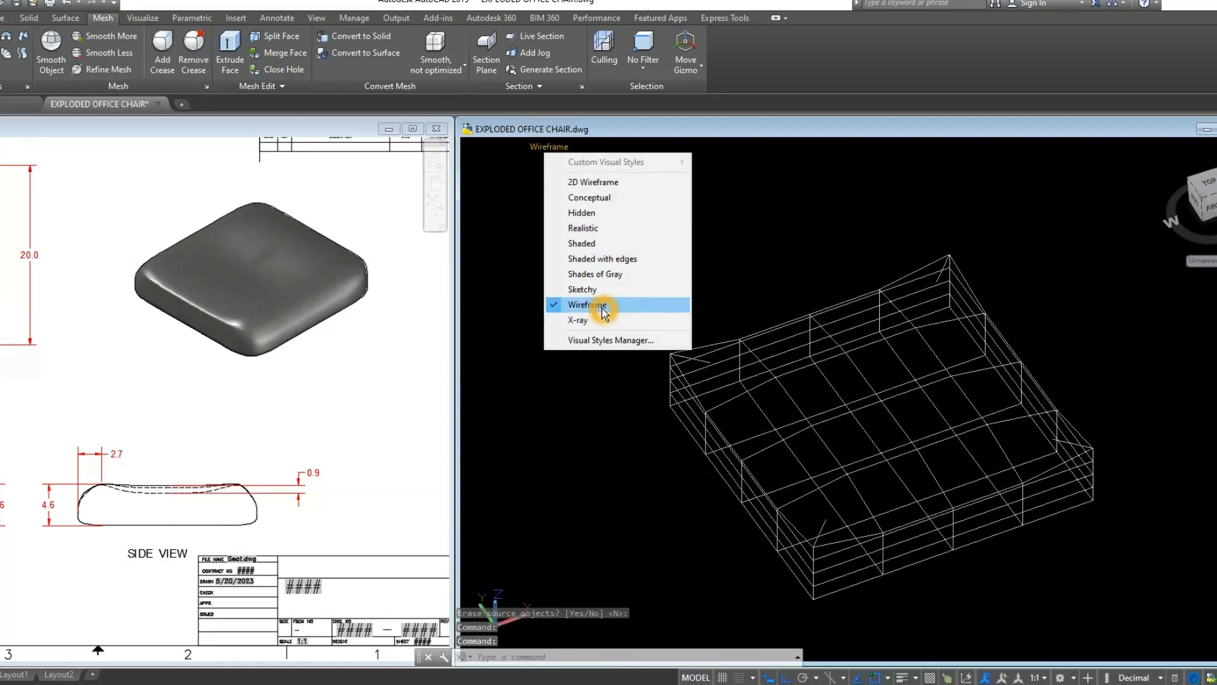
left_click(672, 306)
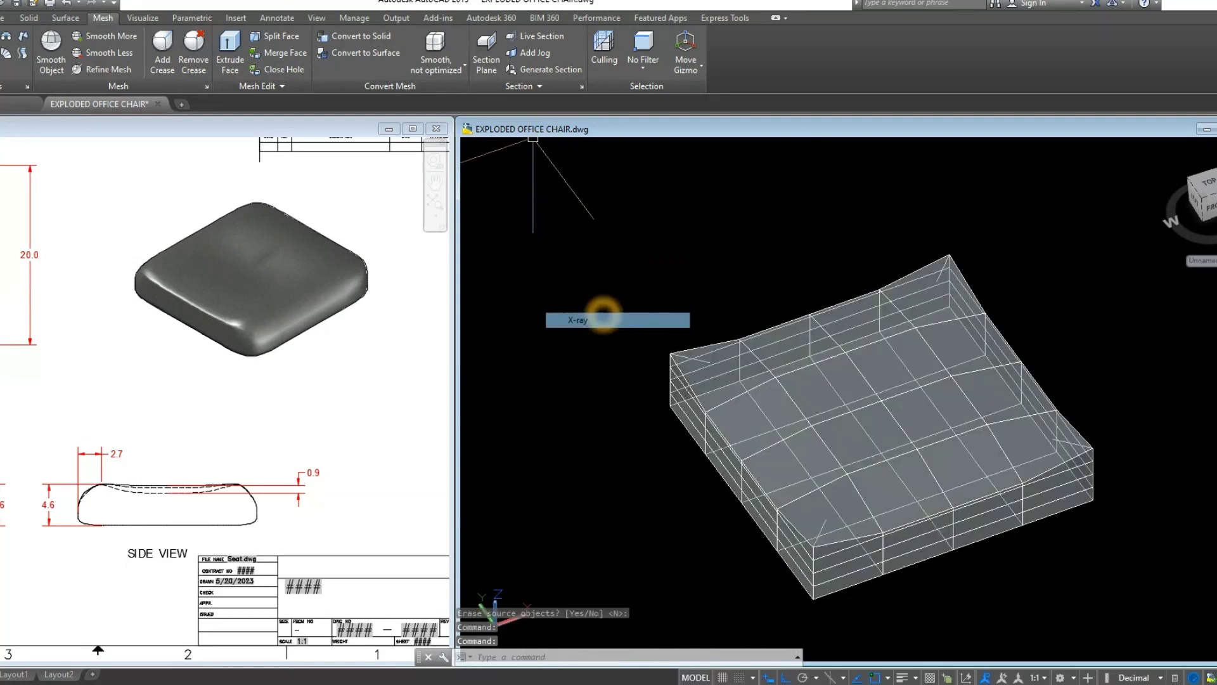
left_click(647, 70)
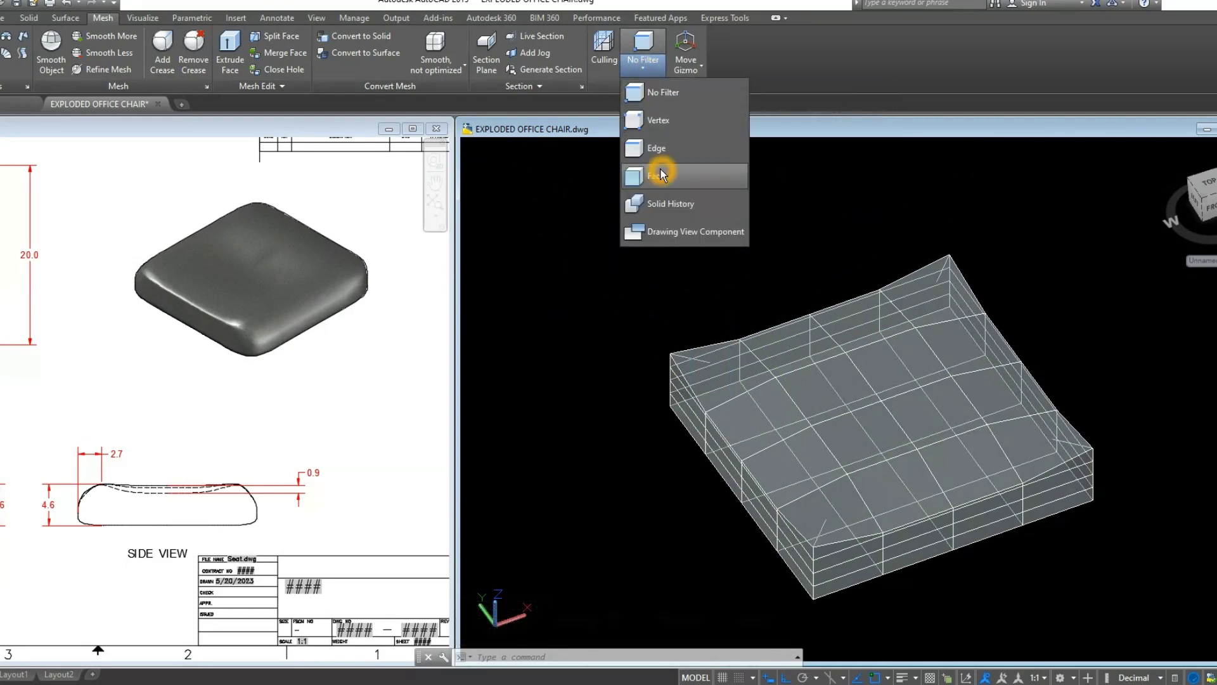
left_click(663, 127)
scroll(673, 370, "up", 5)
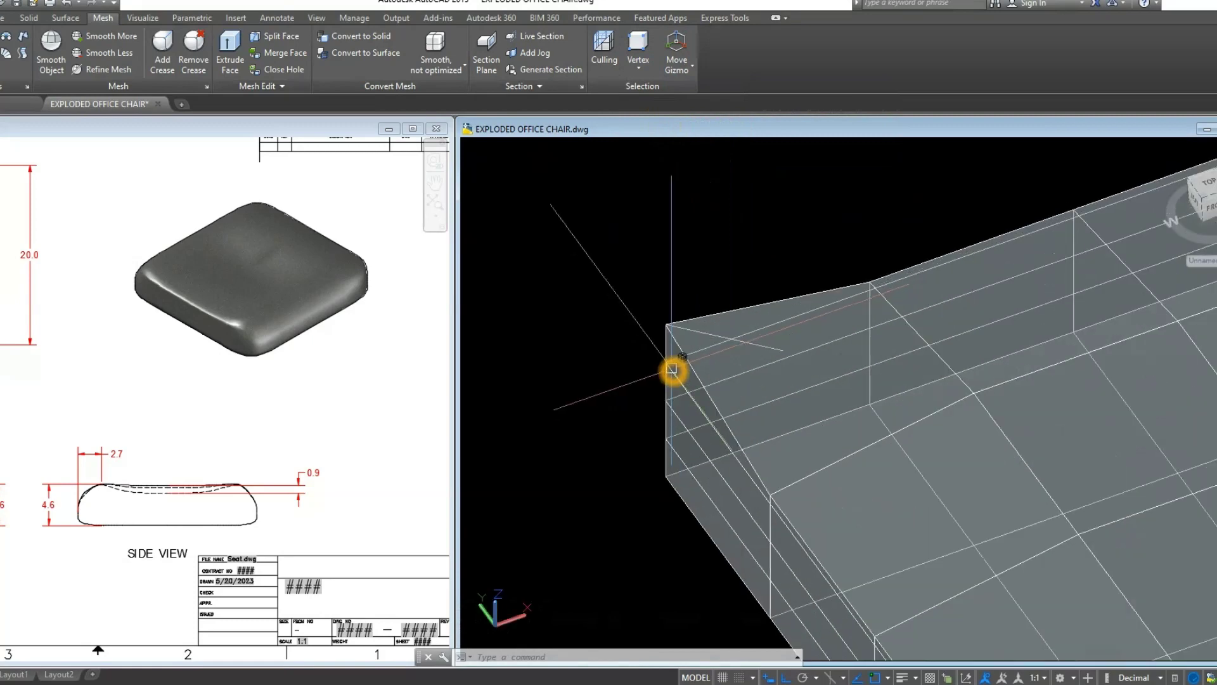
Step: Stretch the first top corner vertices inward onto the 2.7-unit diagonal line ends
left_click(665, 324)
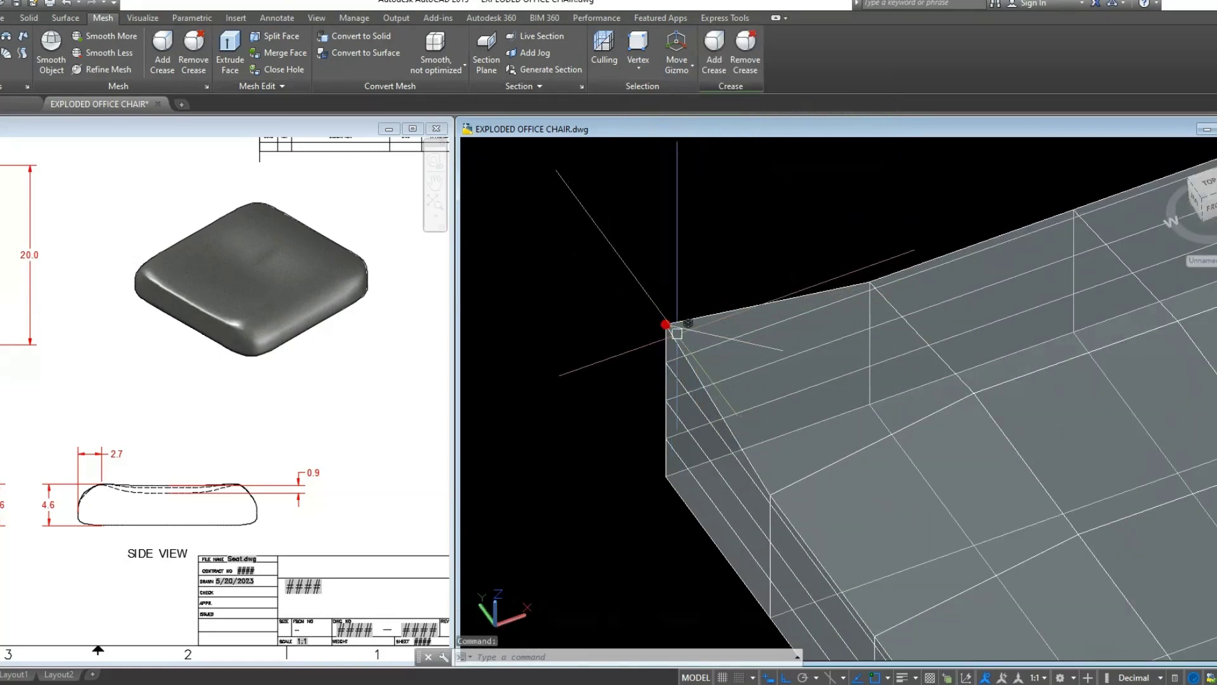
left_click(665, 324)
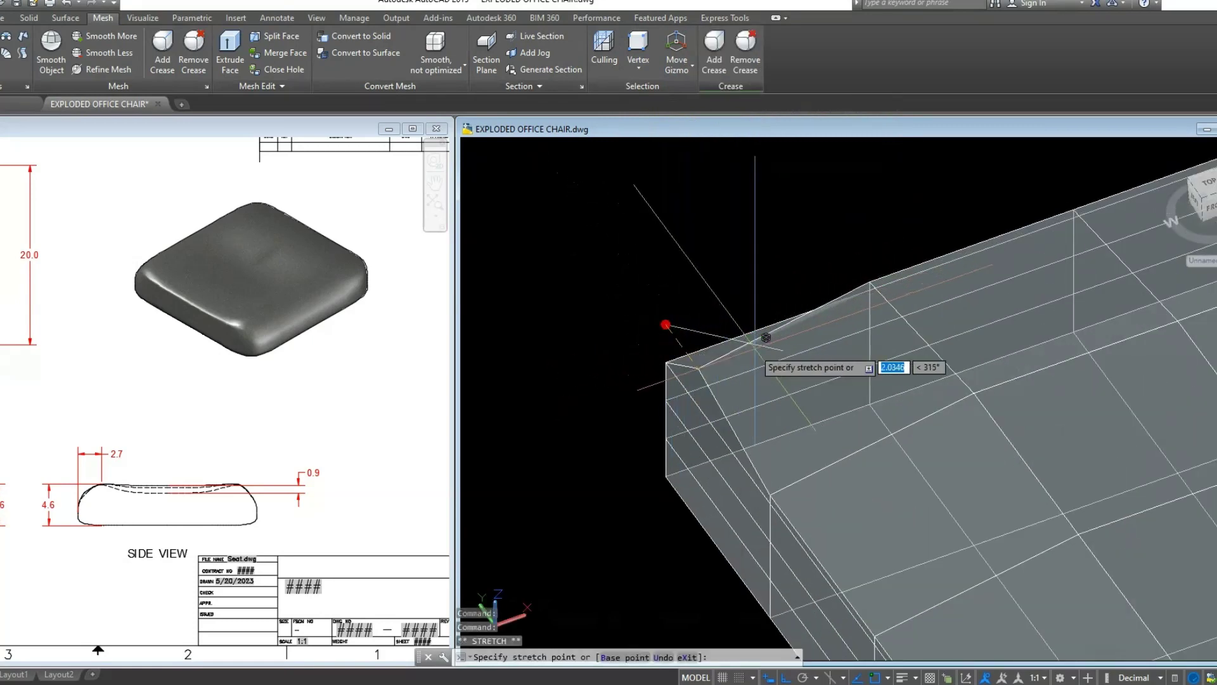
key("F8")
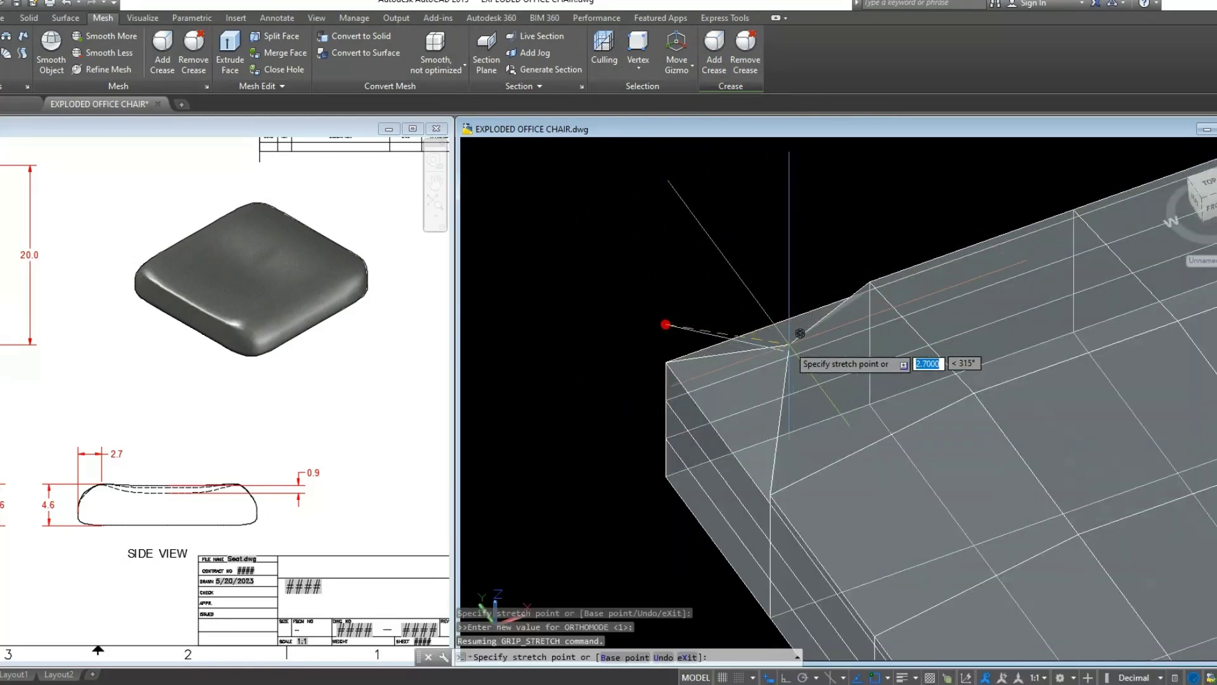
mouse_move(793, 339)
middle_mouse_down("shift")
mouse_move(873, 290)
mouse_move(734, 307)
middle_mouse_up("shift")
left_click(845, 324)
mouse_move(845, 324)
middle_mouse_down("shift")
mouse_move(919, 316)
mouse_move(897, 264)
mouse_move(1000, 373)
middle_mouse_up("shift")
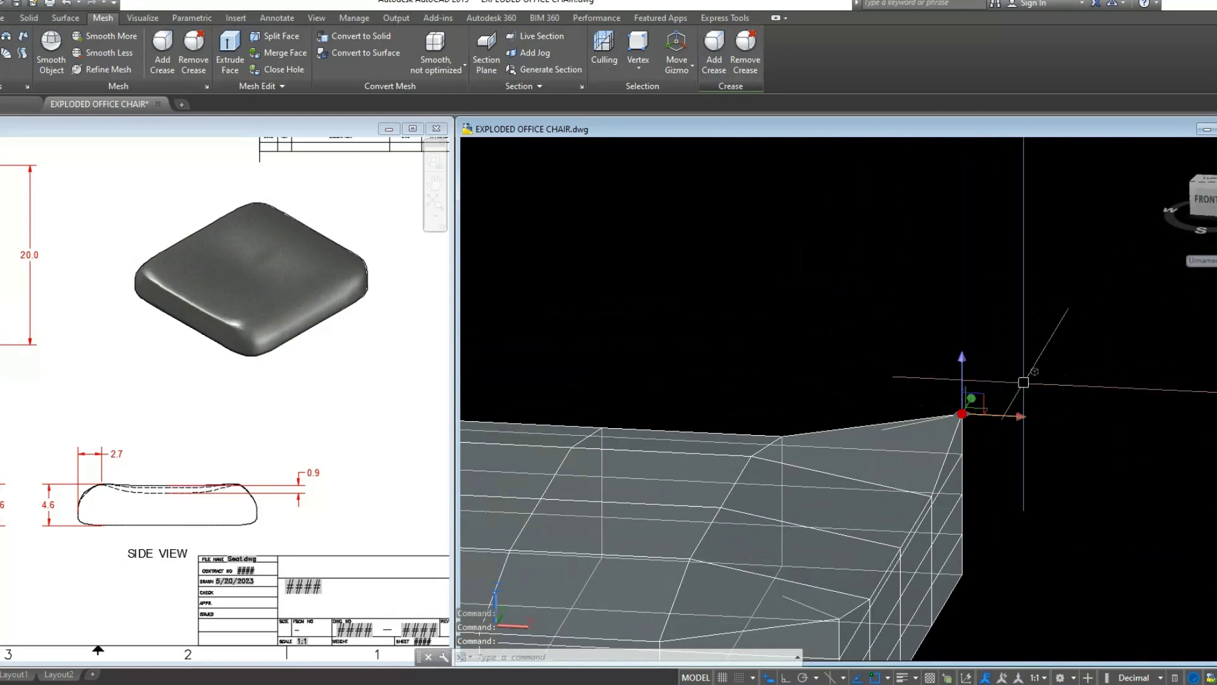
left_click(995, 443)
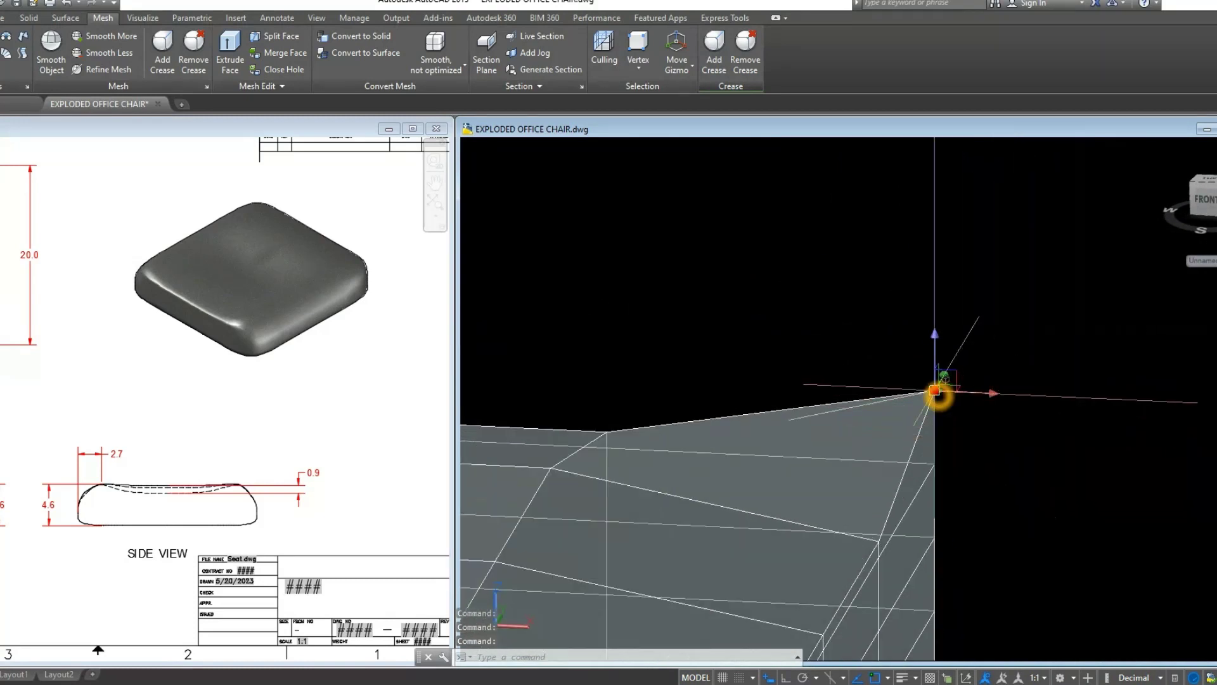
left_click(934, 391)
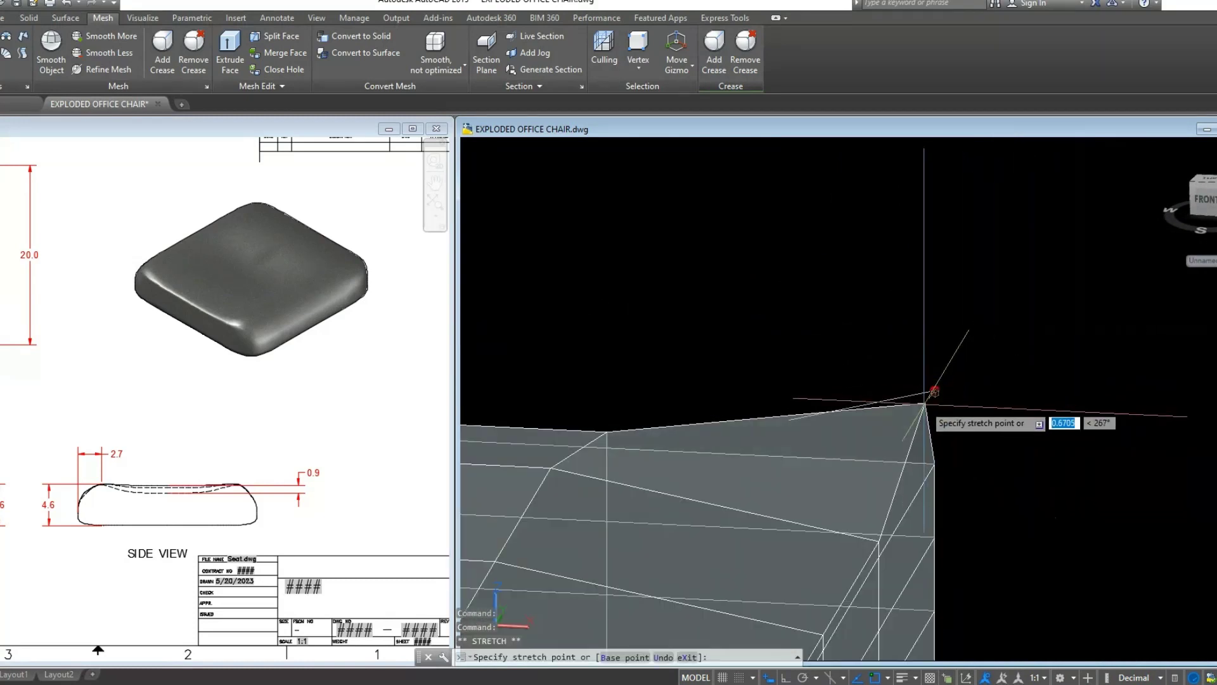
left_click(789, 423)
mouse_move(865, 374)
middle_mouse_down("shift")
mouse_move(932, 359)
mouse_move(840, 397)
mouse_move(859, 389)
middle_mouse_up("shift")
Step: Stretch another top corner vertex inward along the edge onto its diagonal line end
scroll(859, 389, "down", 8)
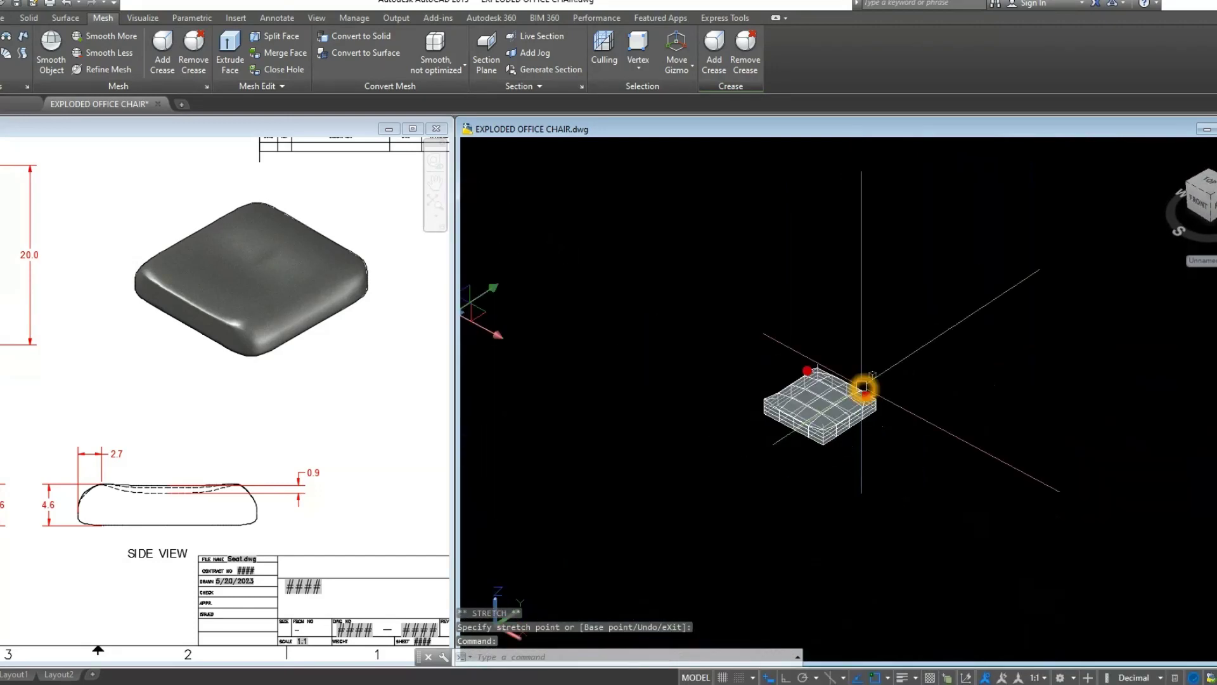
scroll(781, 400, "up", 3)
scroll(781, 401, "up", 3)
scroll(717, 378, "up", 3)
scroll(655, 341, "up", 2)
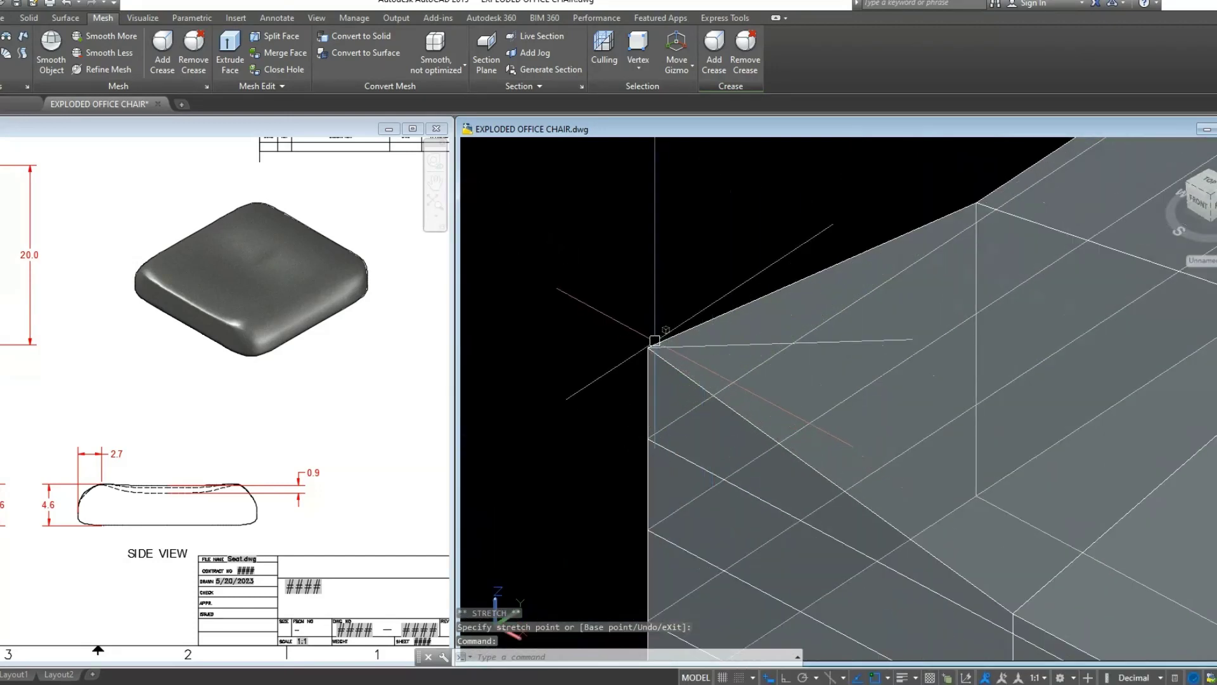
left_click(647, 347)
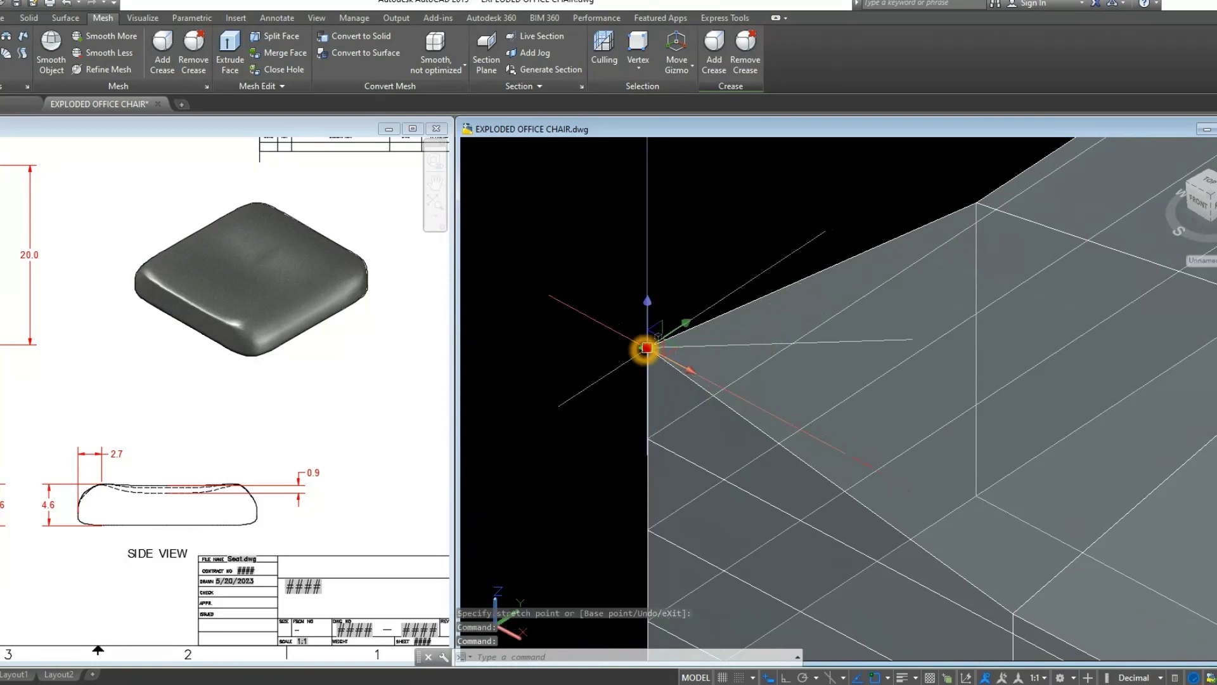
left_click(647, 348)
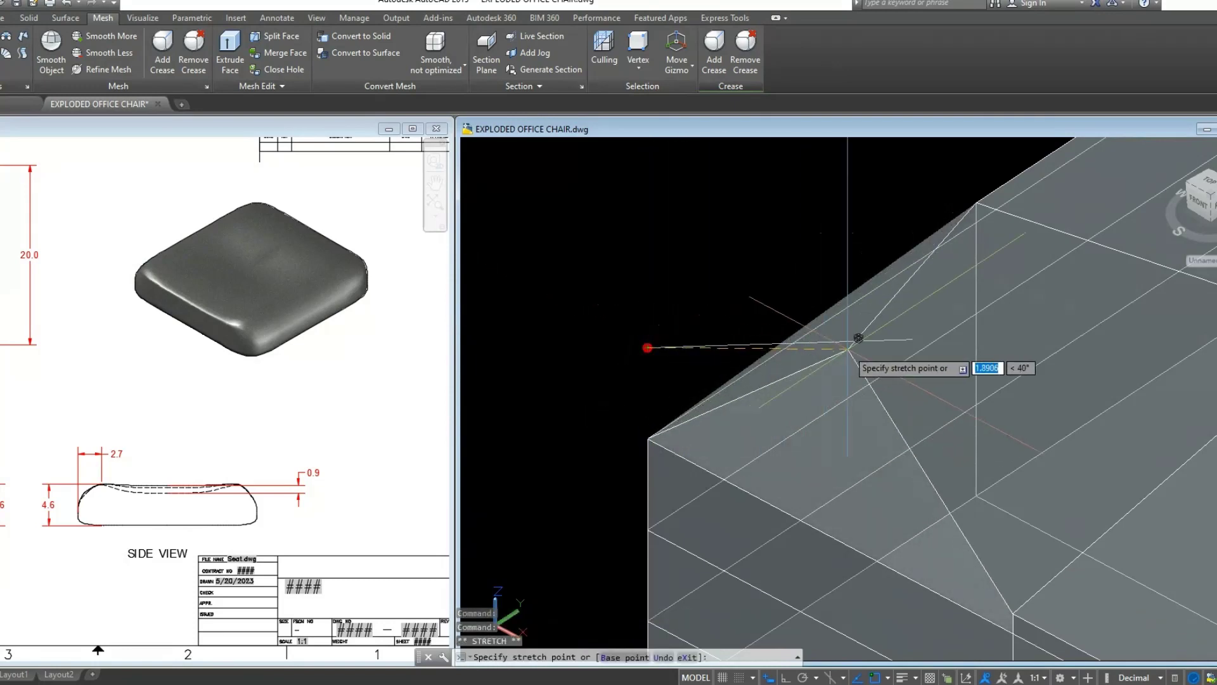
left_click(913, 340)
scroll(688, 342, "down", 5)
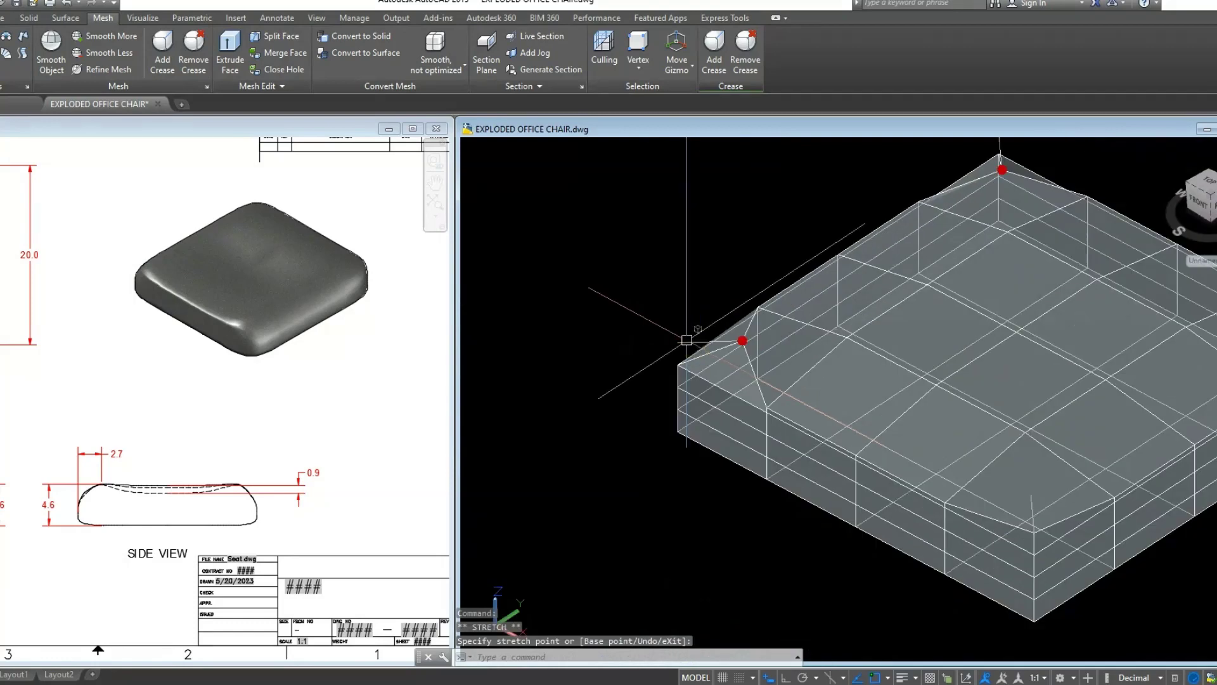
mouse_move(688, 343)
middle_mouse_down("shift")
mouse_move(711, 380)
mouse_move(693, 339)
mouse_move(880, 381)
mouse_move(937, 342)
mouse_move(836, 397)
mouse_move(957, 361)
mouse_move(937, 421)
mouse_move(957, 402)
middle_mouse_up("shift")
Step: Finish stretching the selected vertices, then try the right corner vertex and cancel it
scroll(558, 397, "down", 1)
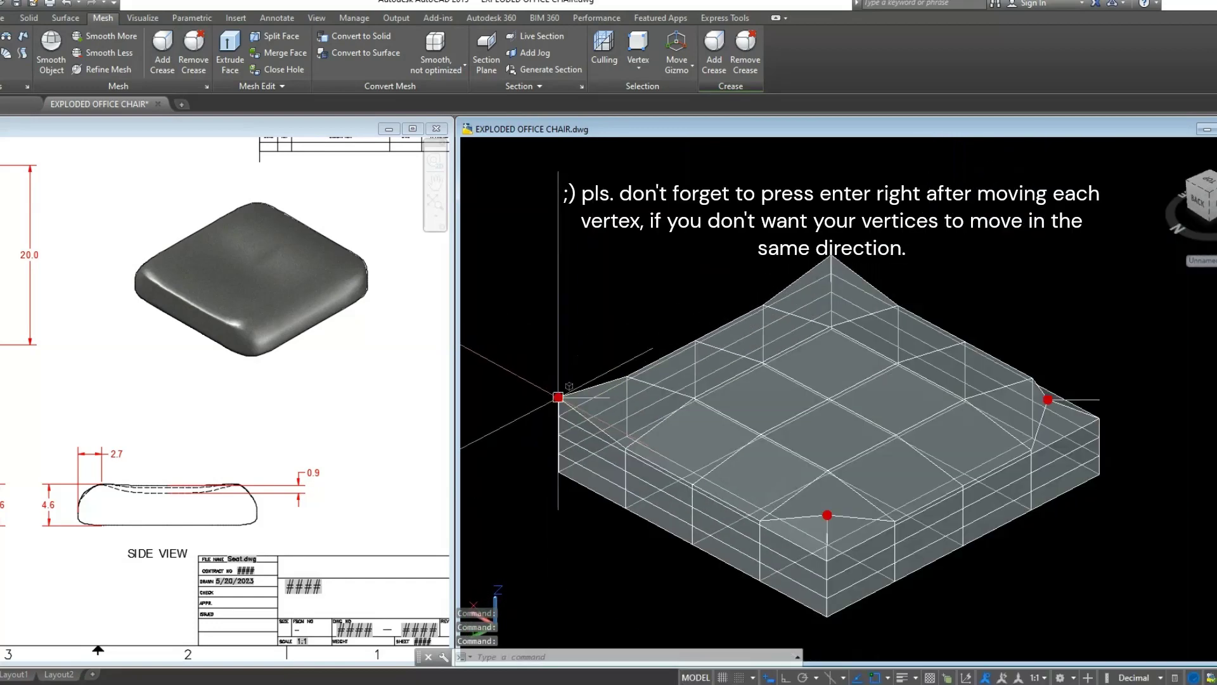
left_click(610, 398)
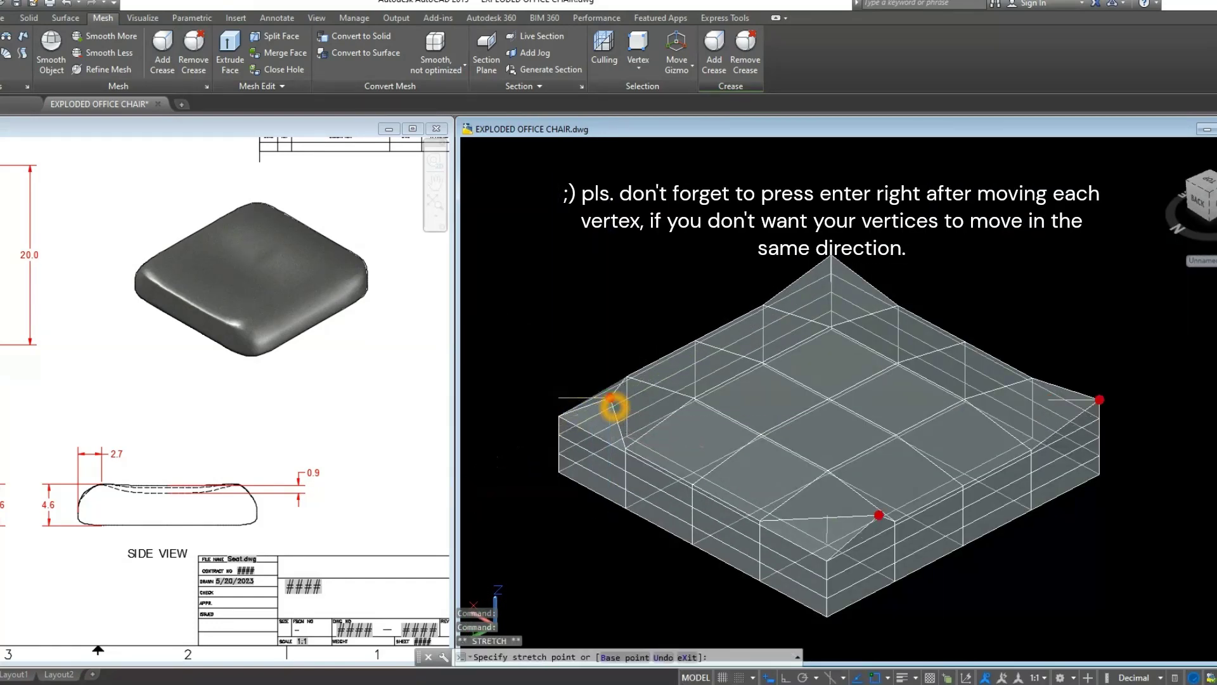
key("Escape")
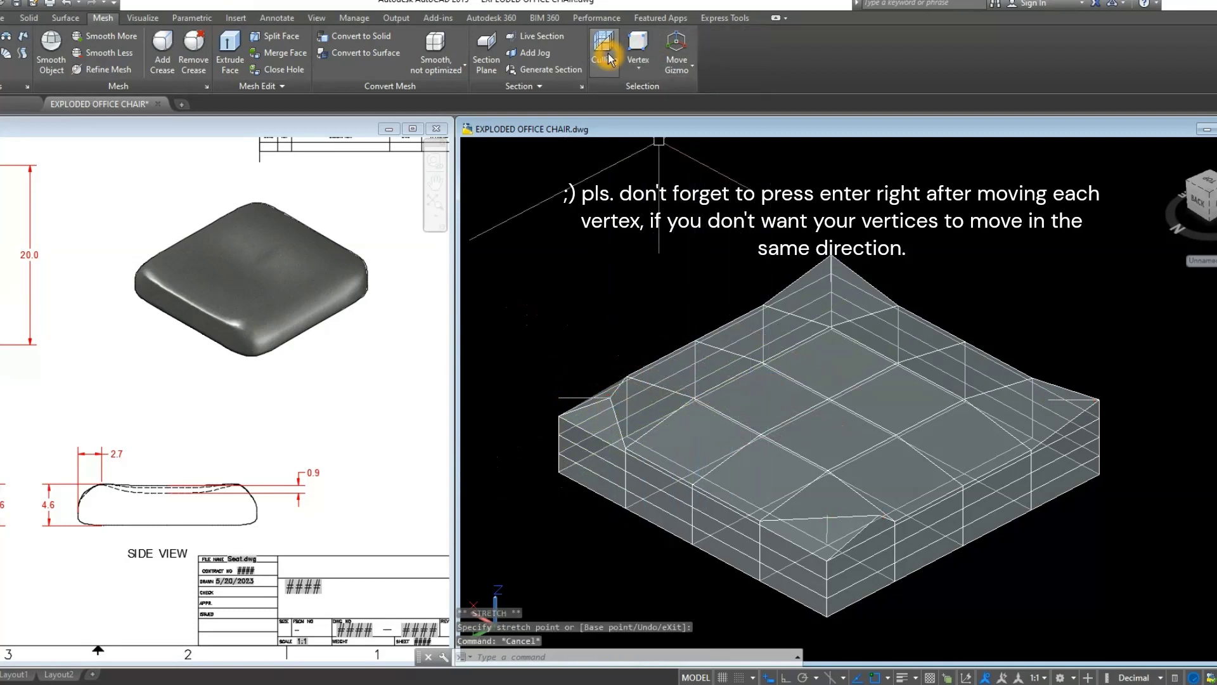
mouse_move(875, 182)
middle_mouse_down("shift")
mouse_move(750, 185)
mouse_move(786, 190)
middle_mouse_up("shift")
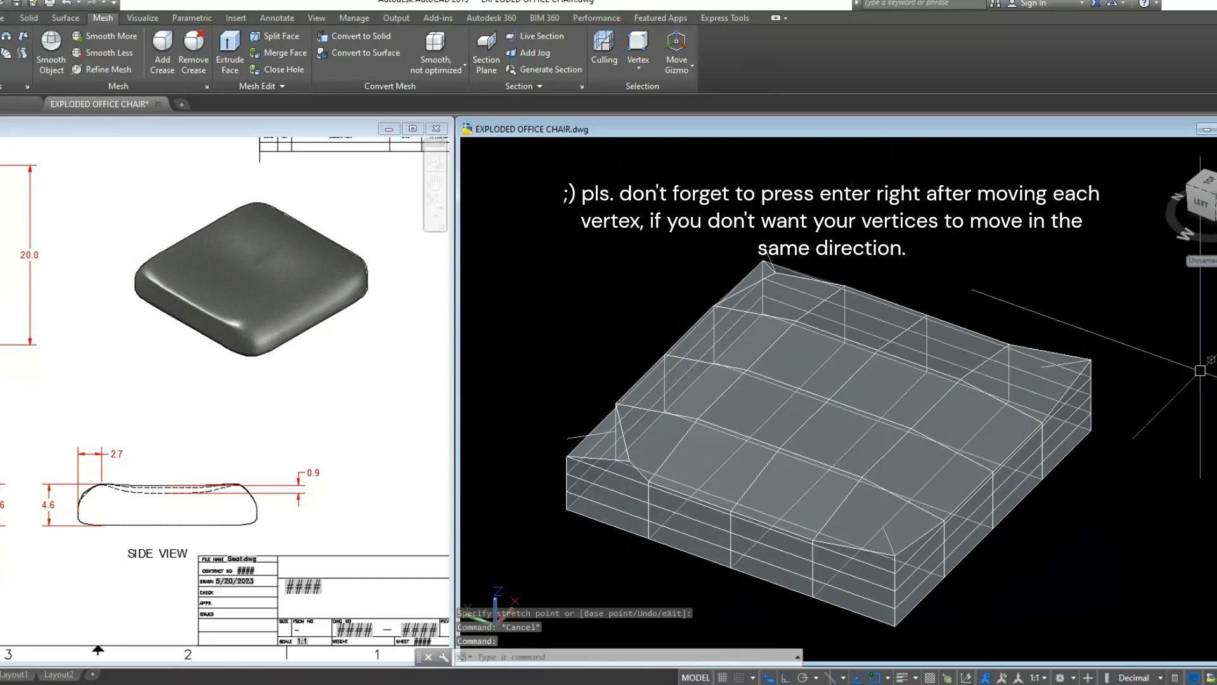
scroll(1078, 355, "up", 4)
scroll(1069, 351, "up", 3)
left_click(1064, 343)
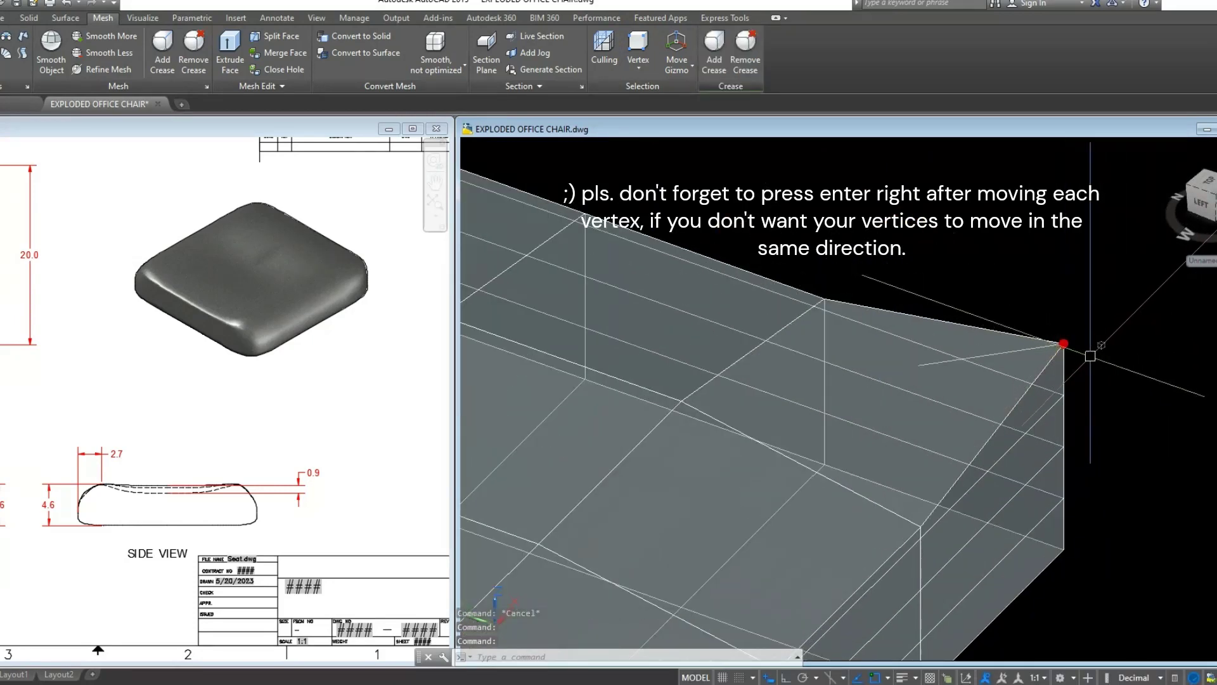
left_click(1064, 343)
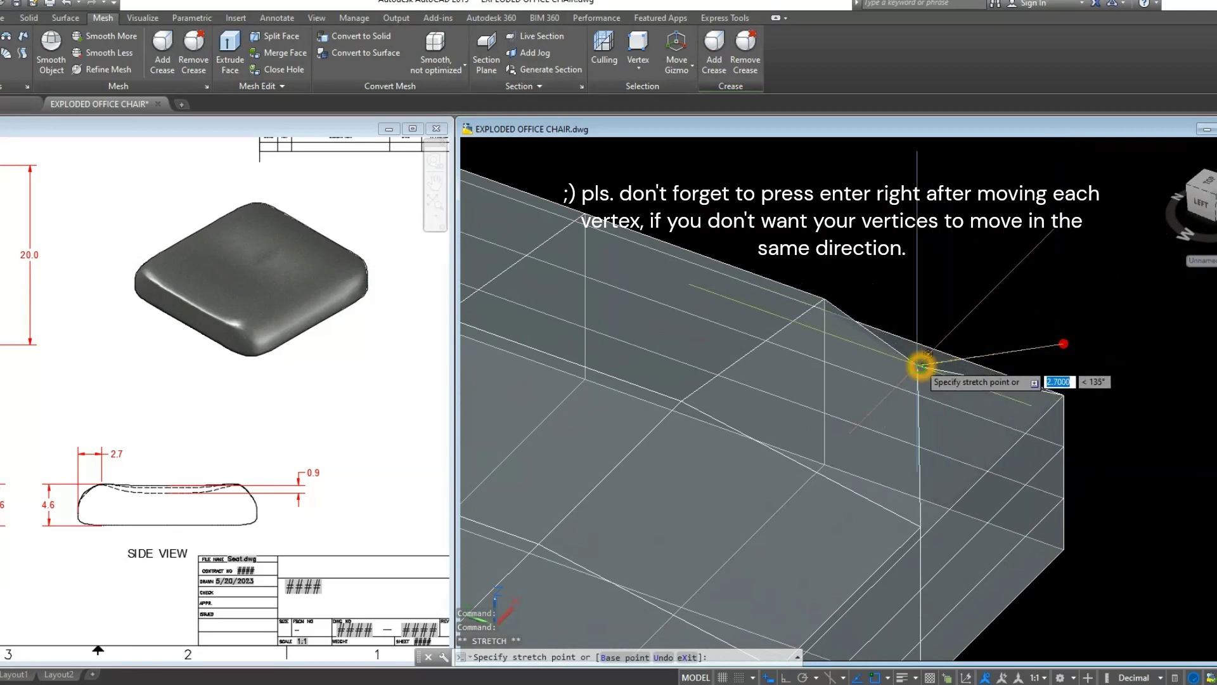
key("Escape")
Step: Pull the front corner vertex inward along the top edge onto its diagonal line end
scroll(953, 299, "down", 5)
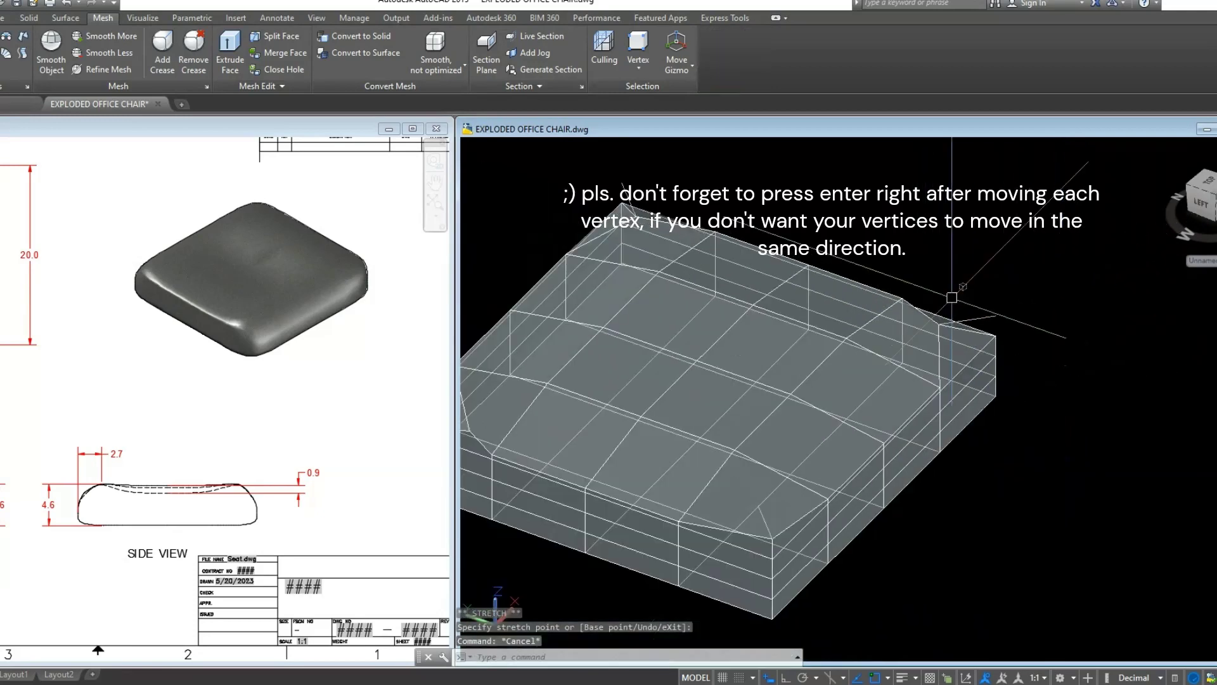
mouse_move(954, 299)
middle_mouse_down("shift")
mouse_move(1045, 235)
mouse_move(1092, 273)
middle_mouse_up("shift")
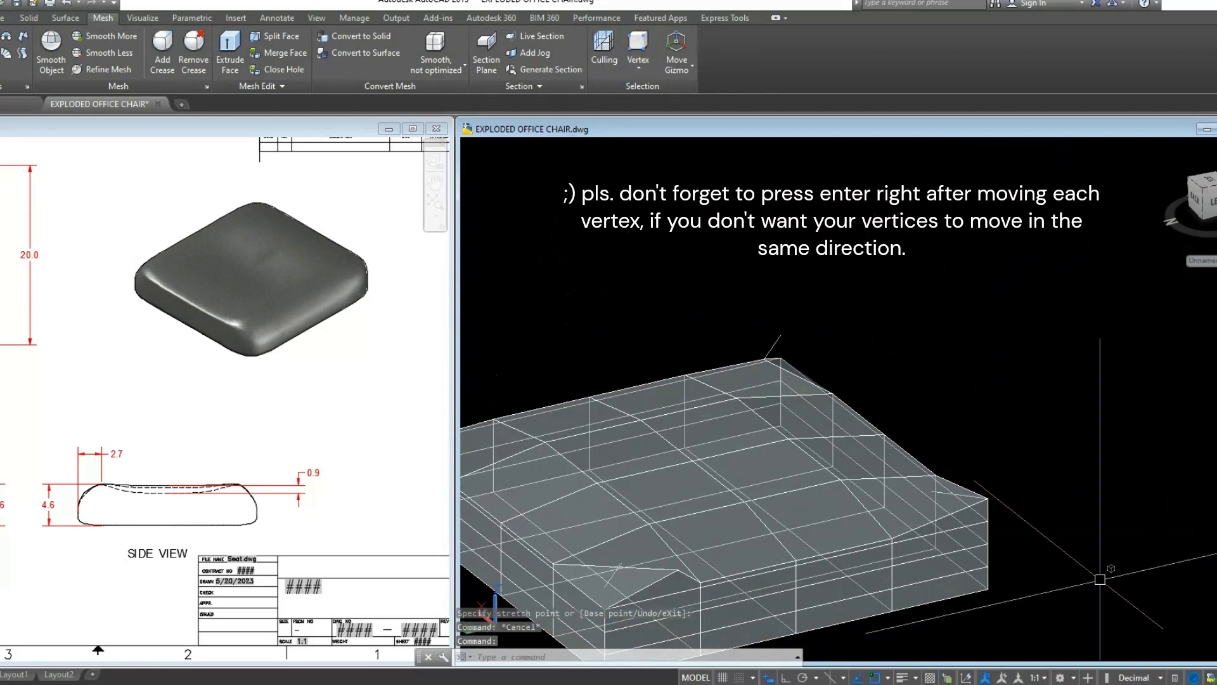
scroll(997, 475, "up", 3)
left_click(986, 456)
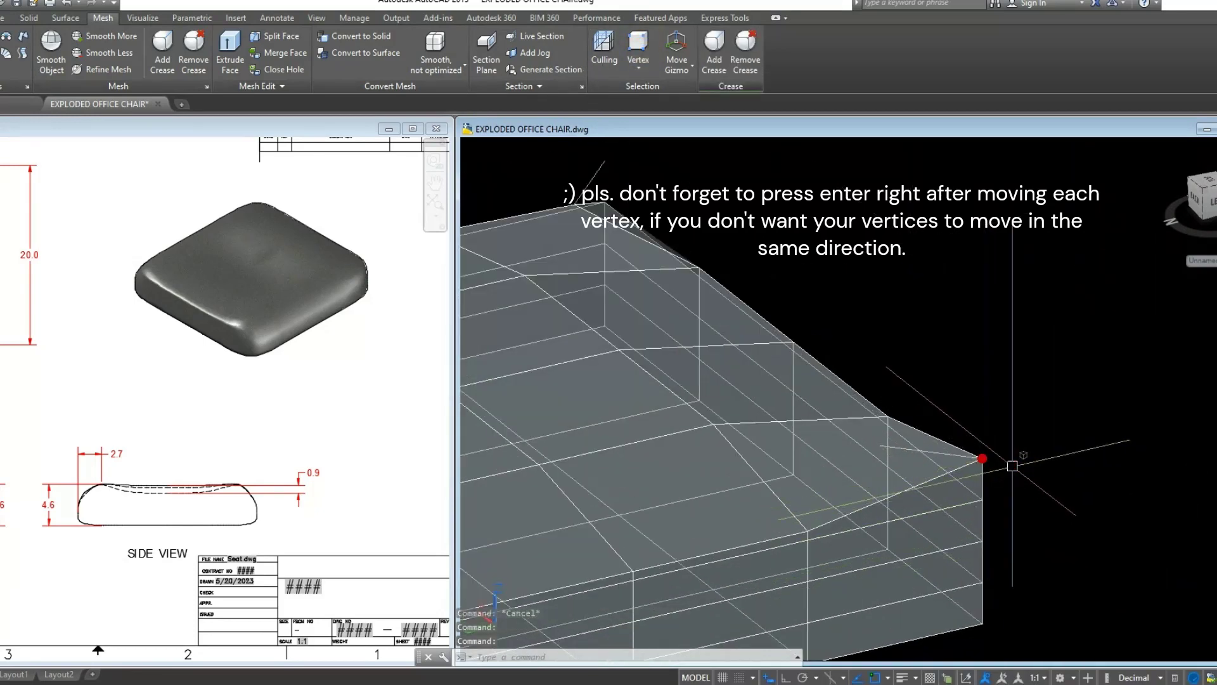
left_click(982, 458)
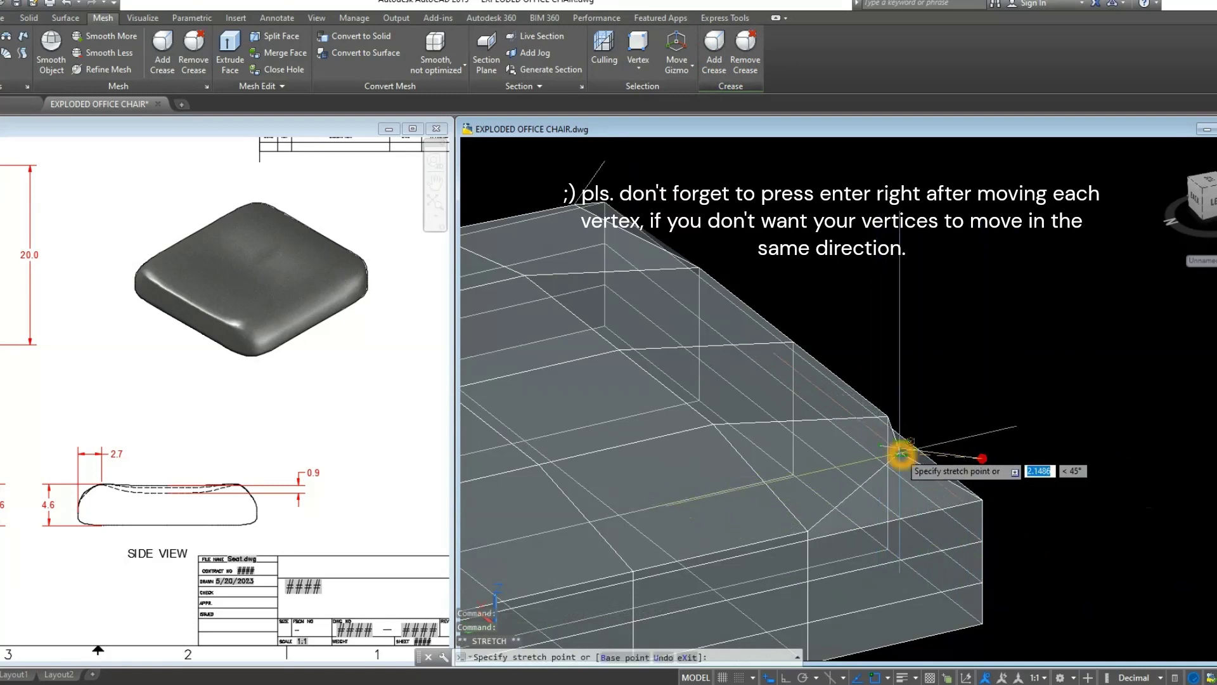
left_click(879, 450)
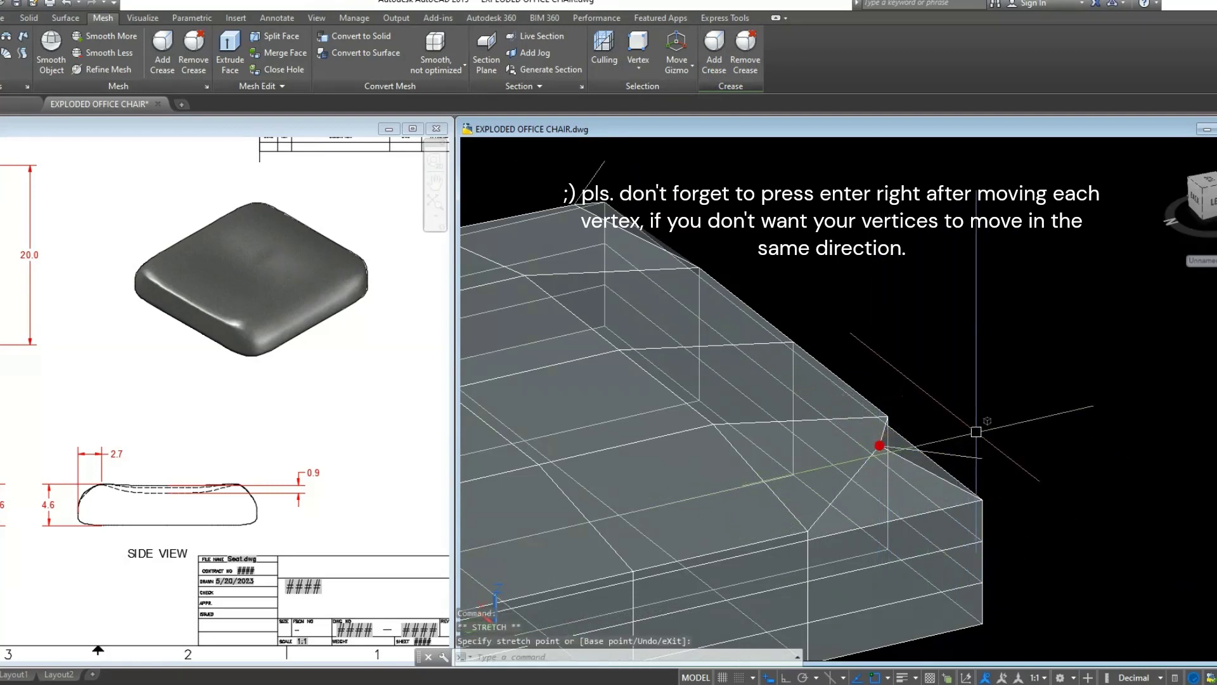
key("Escape")
mouse_move(975, 433)
middle_mouse_down("shift")
mouse_move(866, 415)
mouse_move(802, 422)
middle_mouse_up("shift")
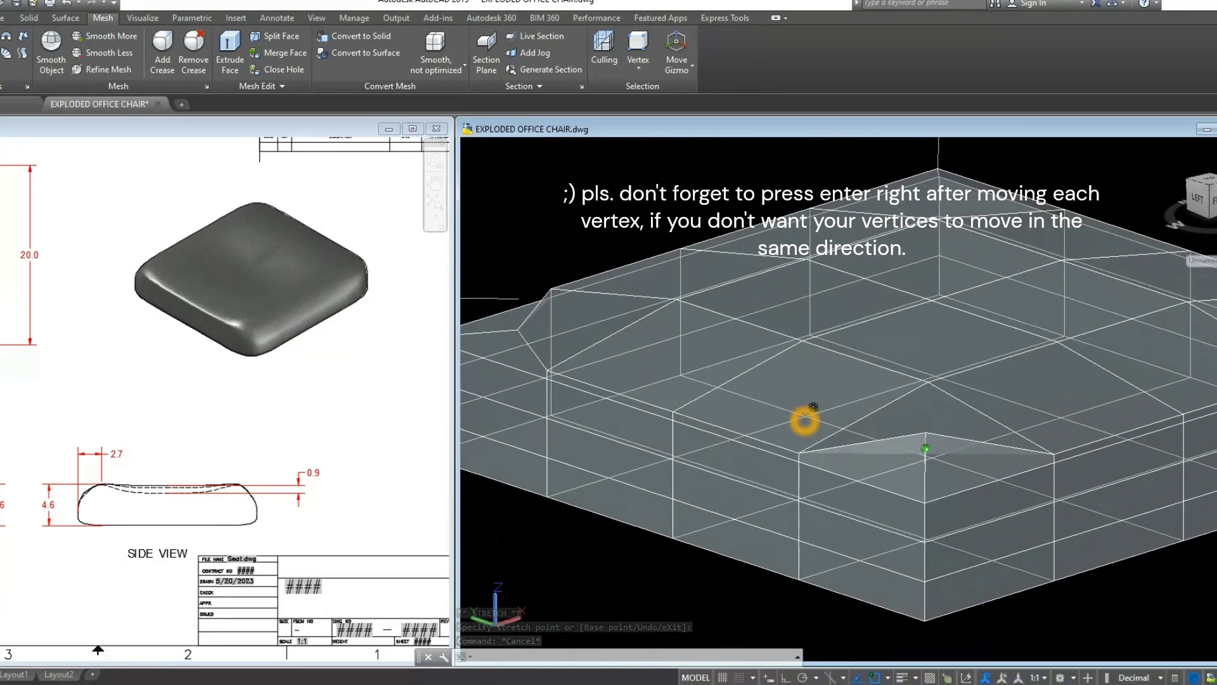
scroll(532, 290, "down", 2)
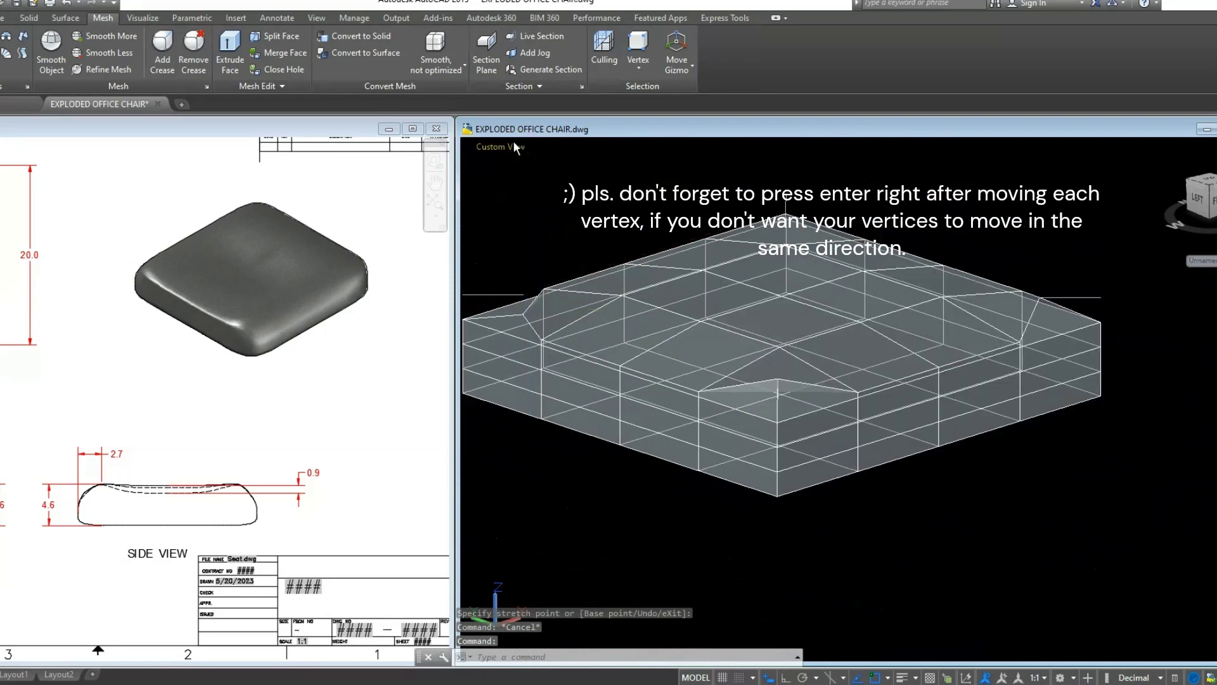
Step: Switch the cushion from X-ray to Conceptual, then to Shaded with Edges
left_click(514, 145)
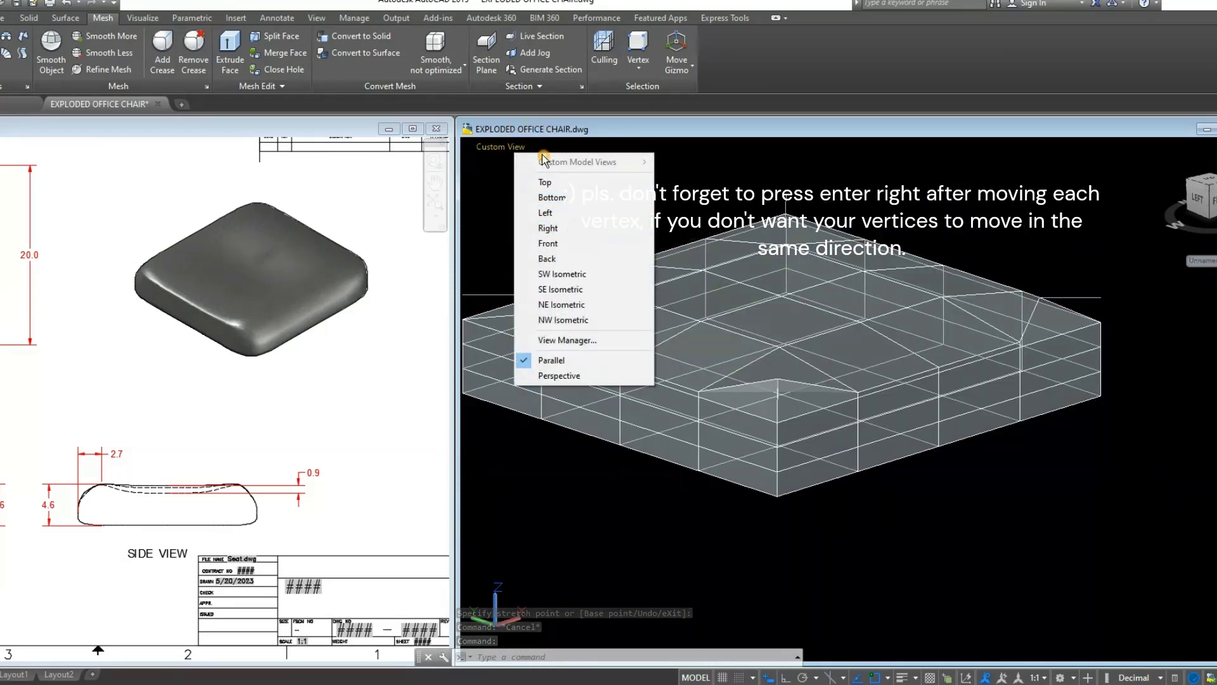
left_click(544, 151)
left_click(539, 147)
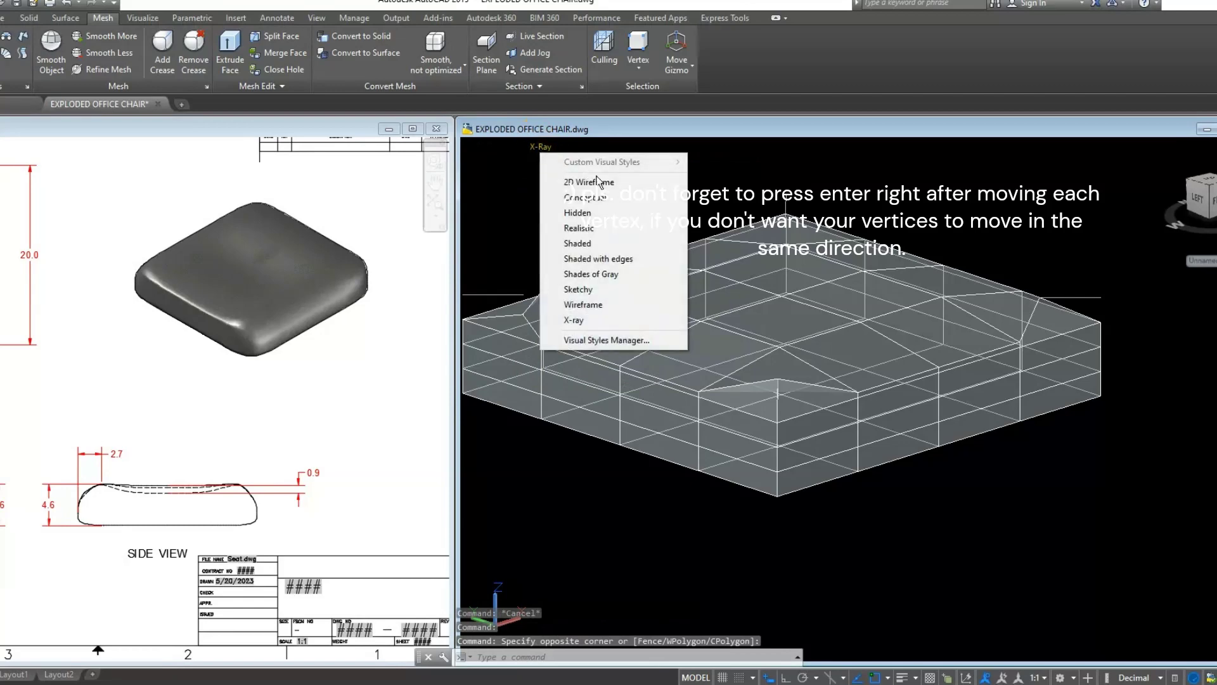
left_click(596, 197)
mouse_move(941, 222)
middle_mouse_down("shift")
mouse_move(785, 239)
mouse_move(820, 269)
mouse_move(740, 218)
mouse_move(743, 199)
mouse_move(861, 253)
mouse_move(1049, 228)
mouse_move(856, 317)
middle_mouse_up("shift")
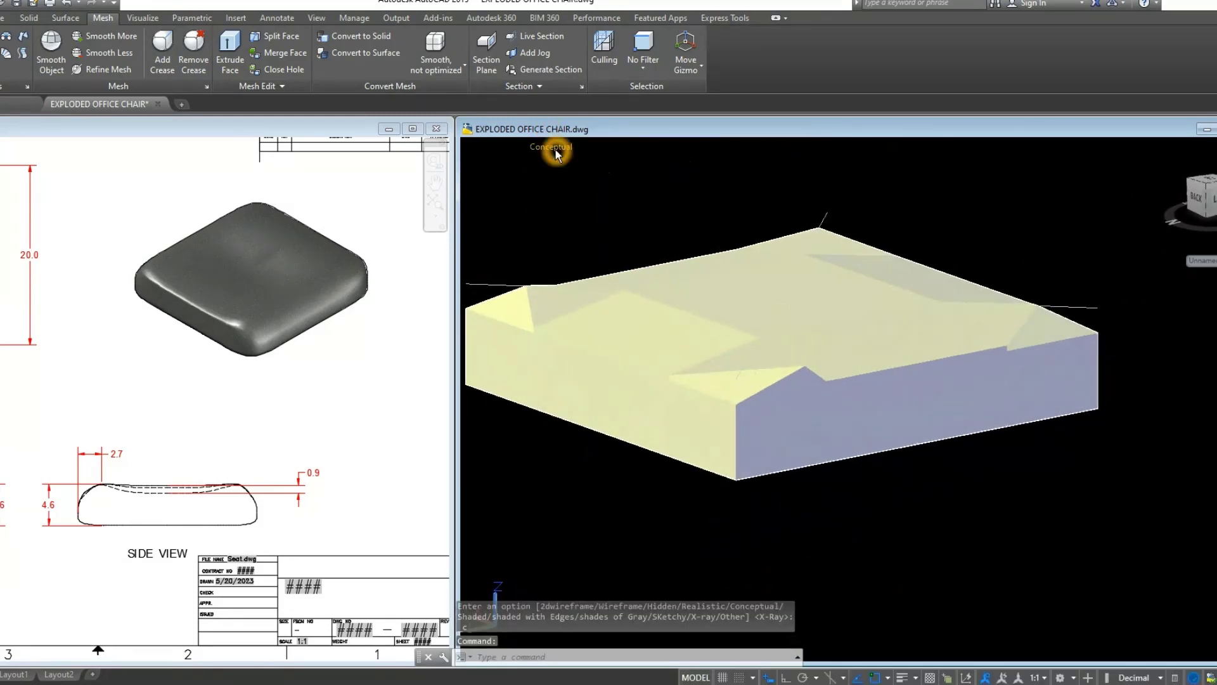
left_click(556, 148)
left_click(620, 259)
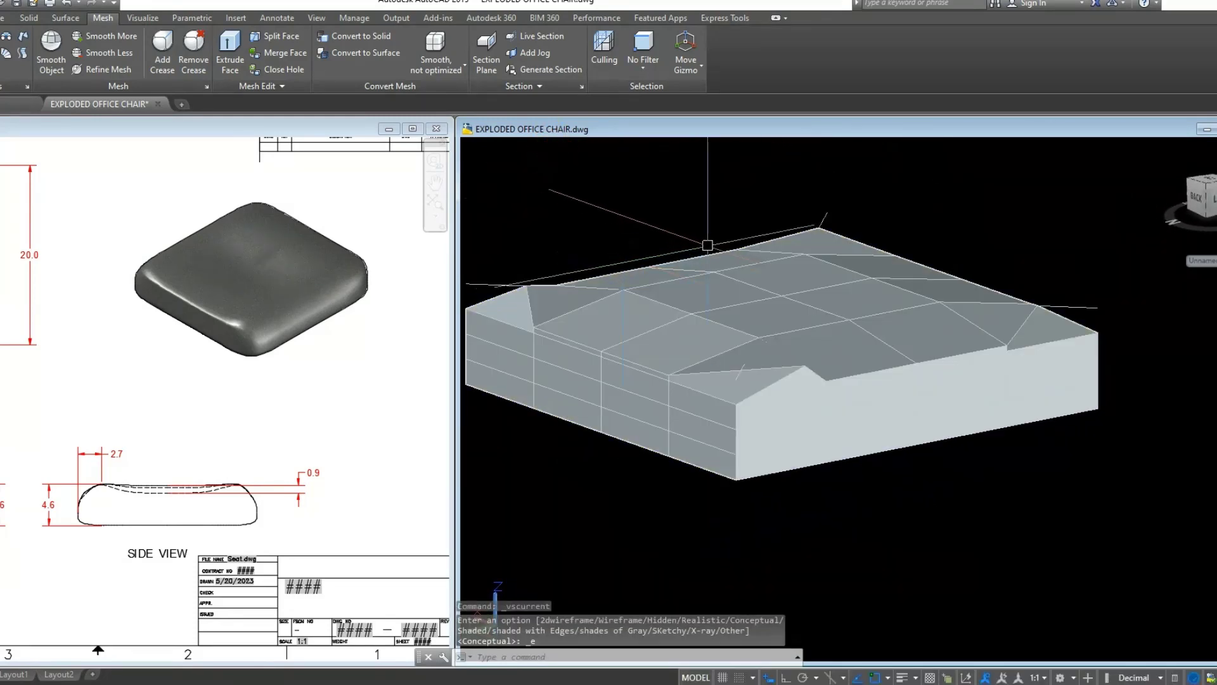
middle_click_drag(620, 258, 634, 228, "shift")
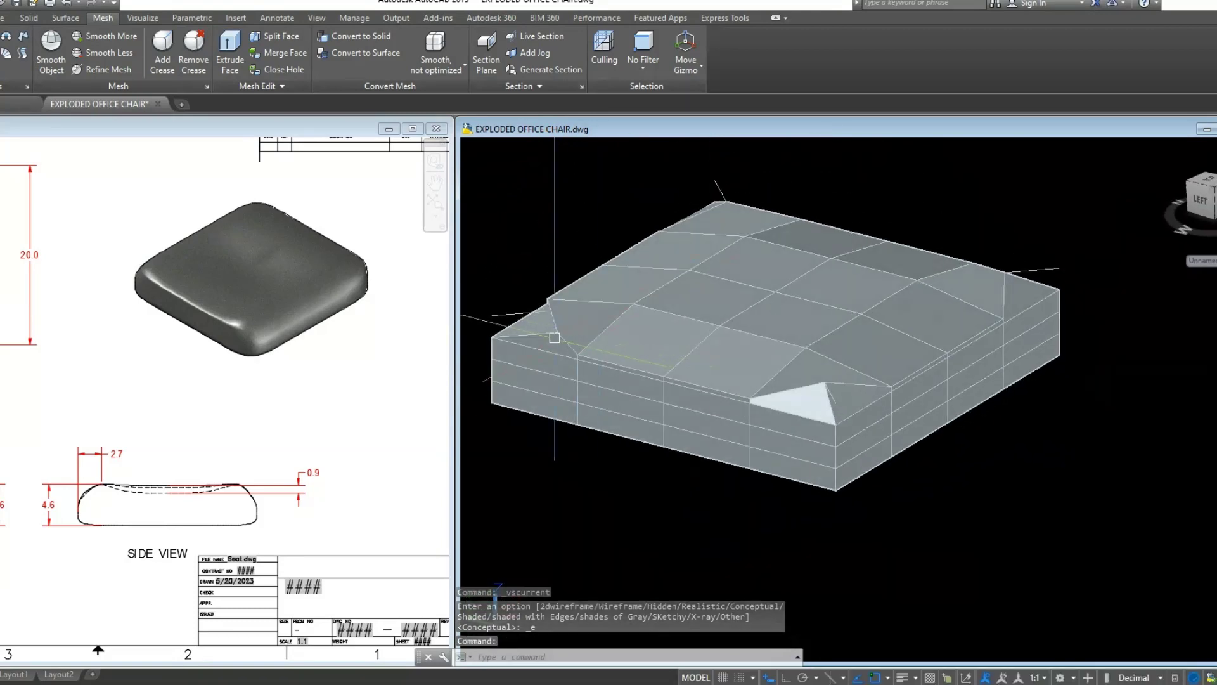
scroll(552, 337, "up", 3)
scroll(555, 338, "up", 3)
scroll(561, 342, "up", 2)
scroll(549, 342, "down", 2)
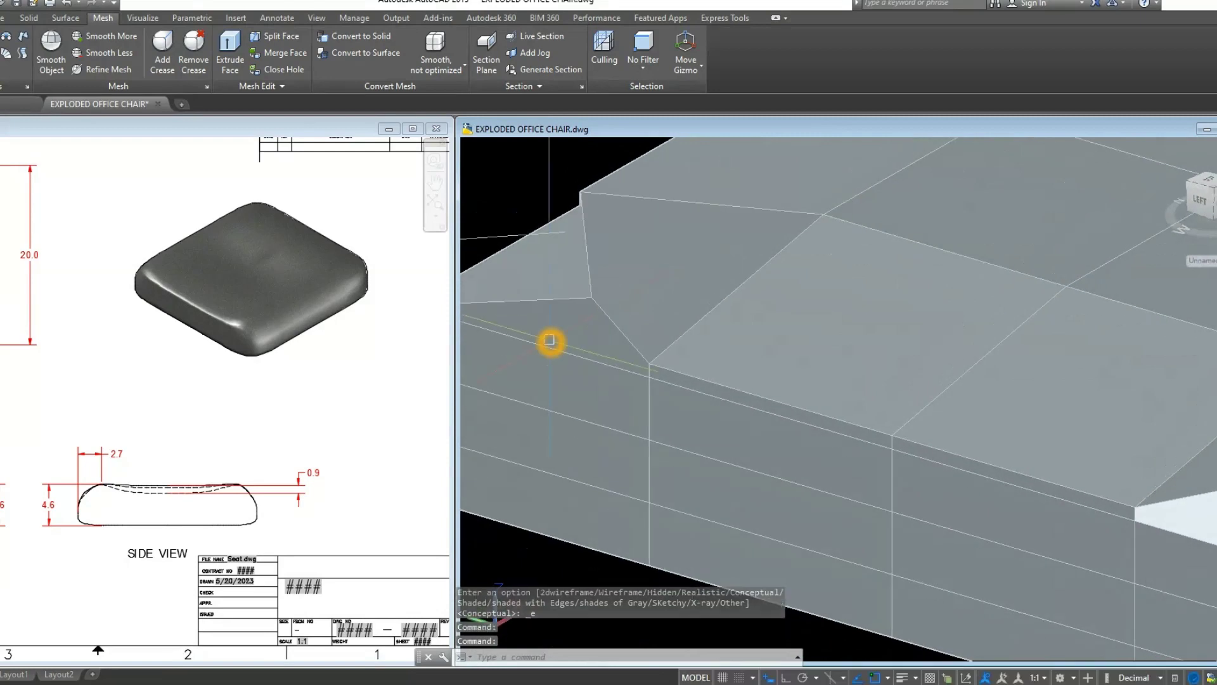
scroll(714, 426, "down", 2)
left_click(768, 403)
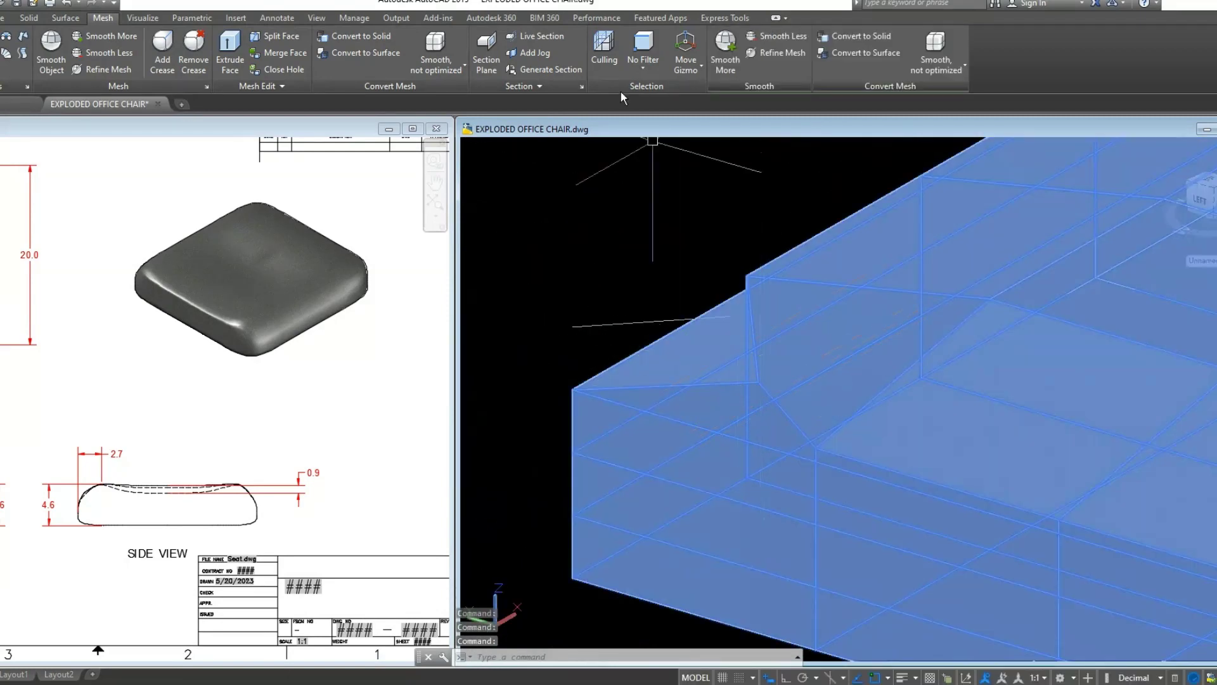
key("Escape")
left_click(644, 75)
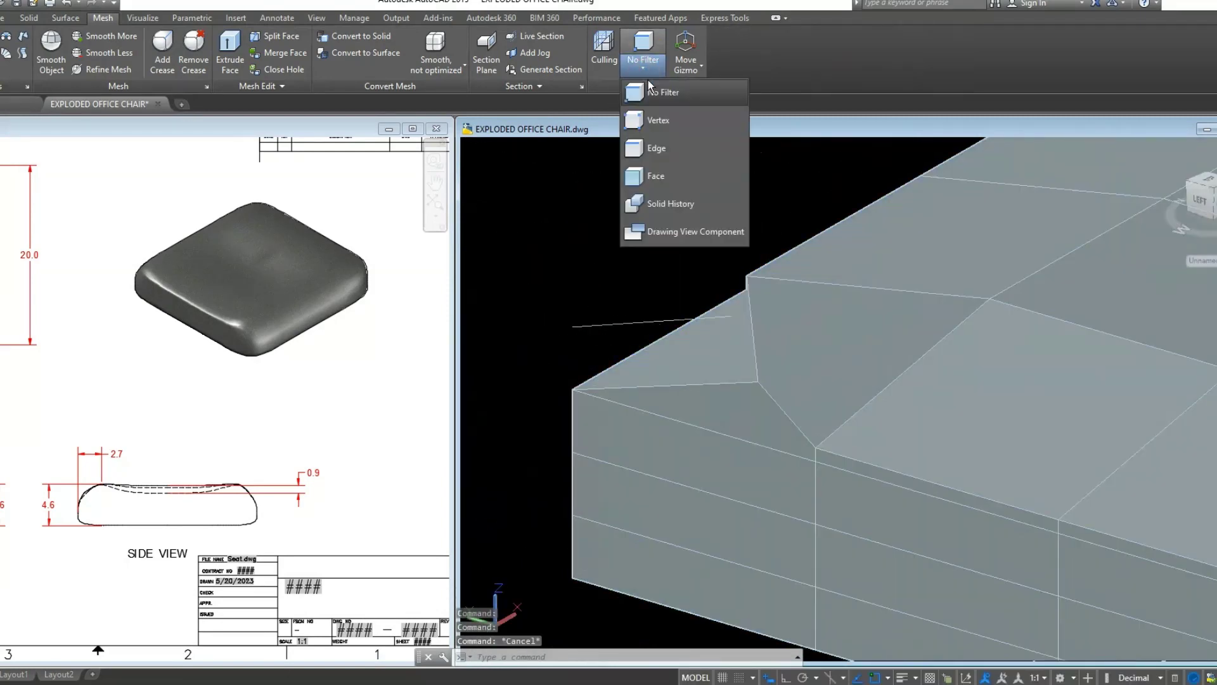
left_click(656, 120)
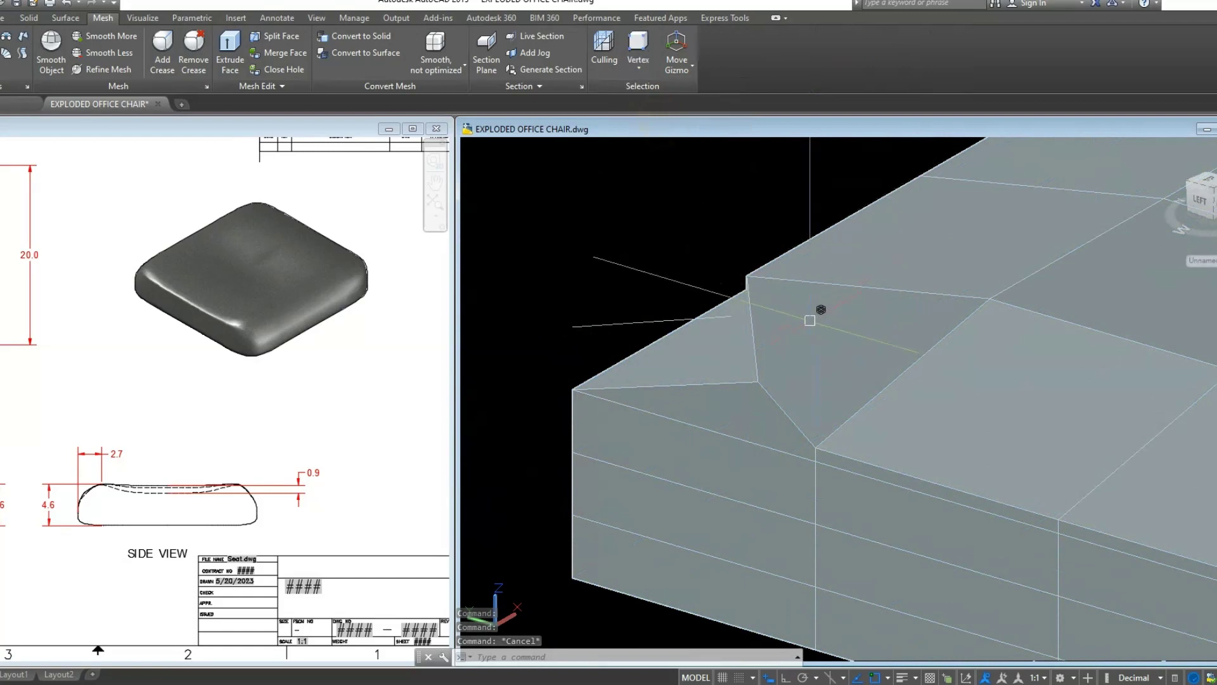
left_click(758, 381)
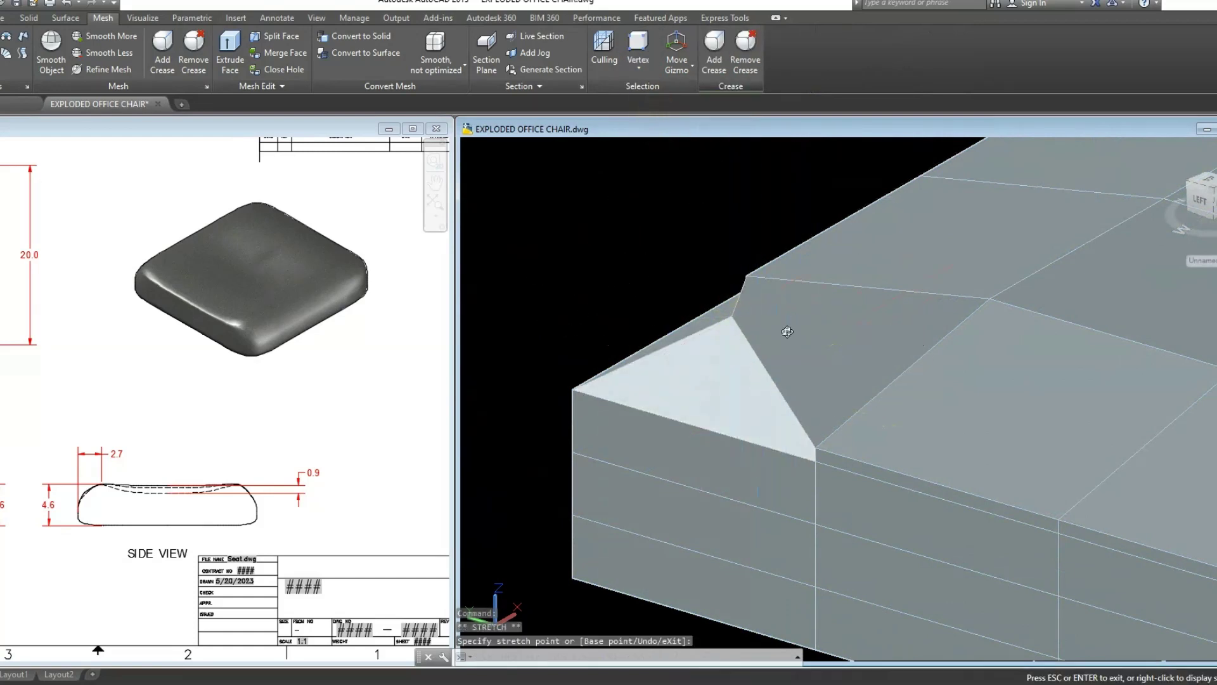
scroll(770, 322, "up", 2)
scroll(851, 318, "up", 2)
key("Escape")
key("Escape")
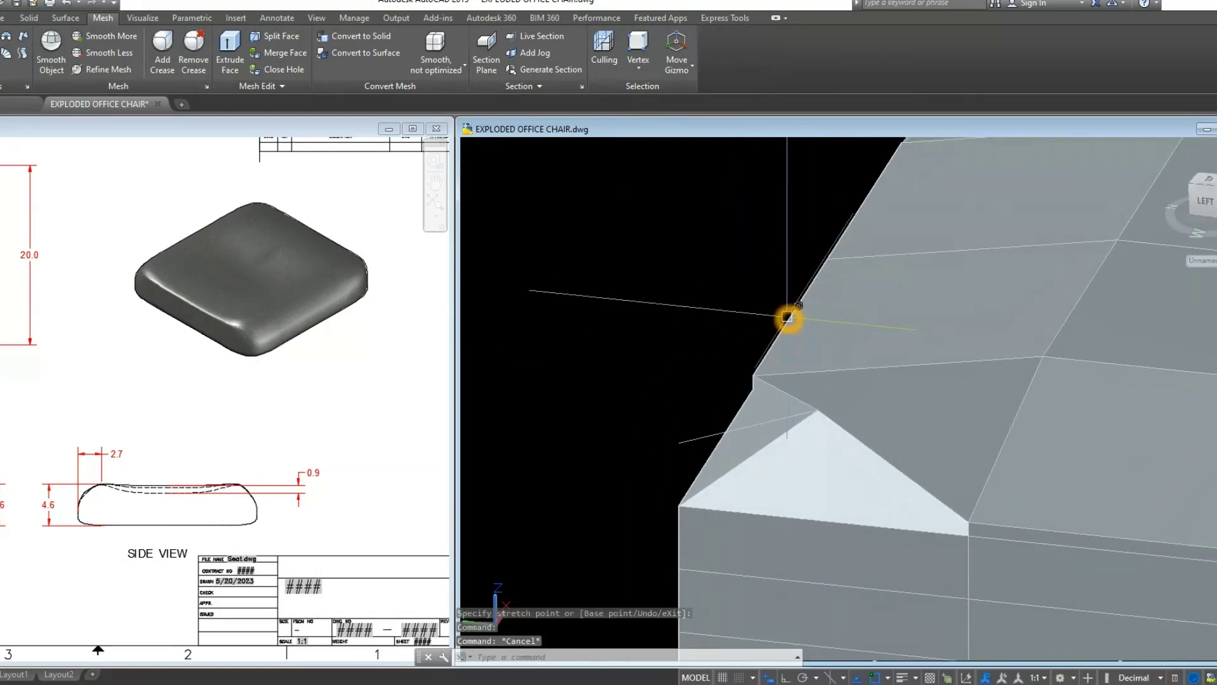
scroll(796, 317, "down", 5)
scroll(1071, 365, "down", 2)
scroll(1081, 353, "up", 2)
scroll(1081, 354, "down", 1)
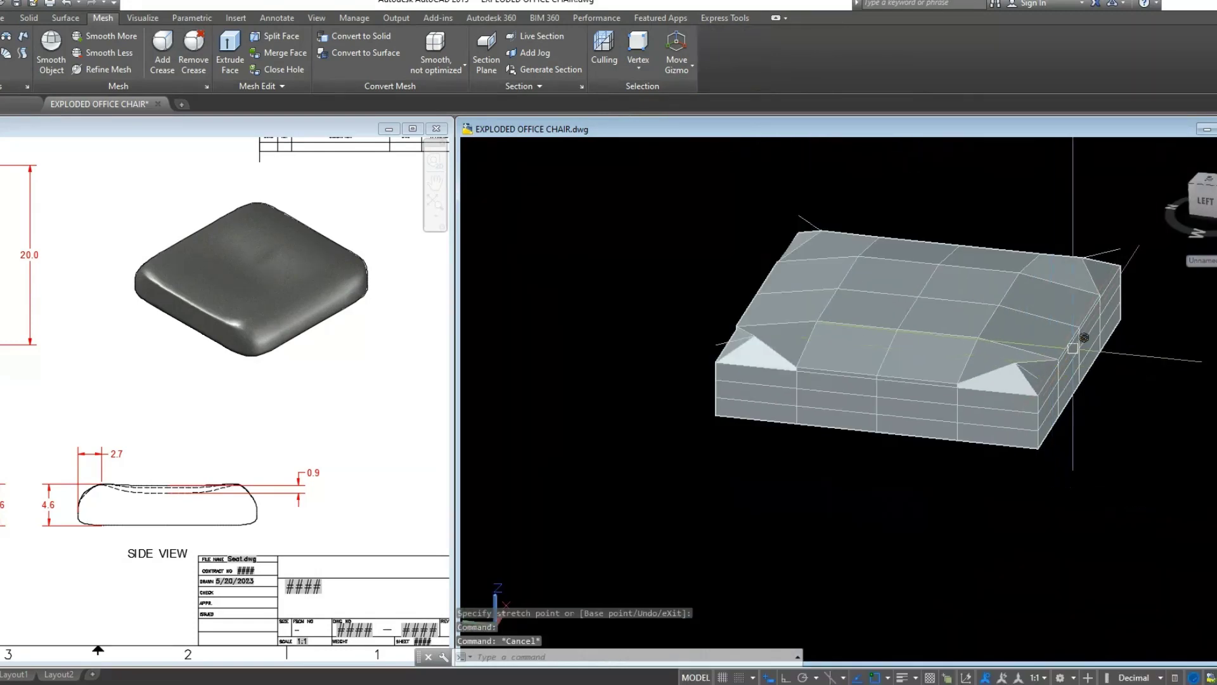
mouse_move(1135, 279)
middle_mouse_down()
mouse_move(983, 356)
mouse_move(786, 484)
mouse_move(627, 633)
middle_mouse_up()
scroll(1004, 356, "up", 4)
middle_click_drag(867, 285, 837, 301, "shift")
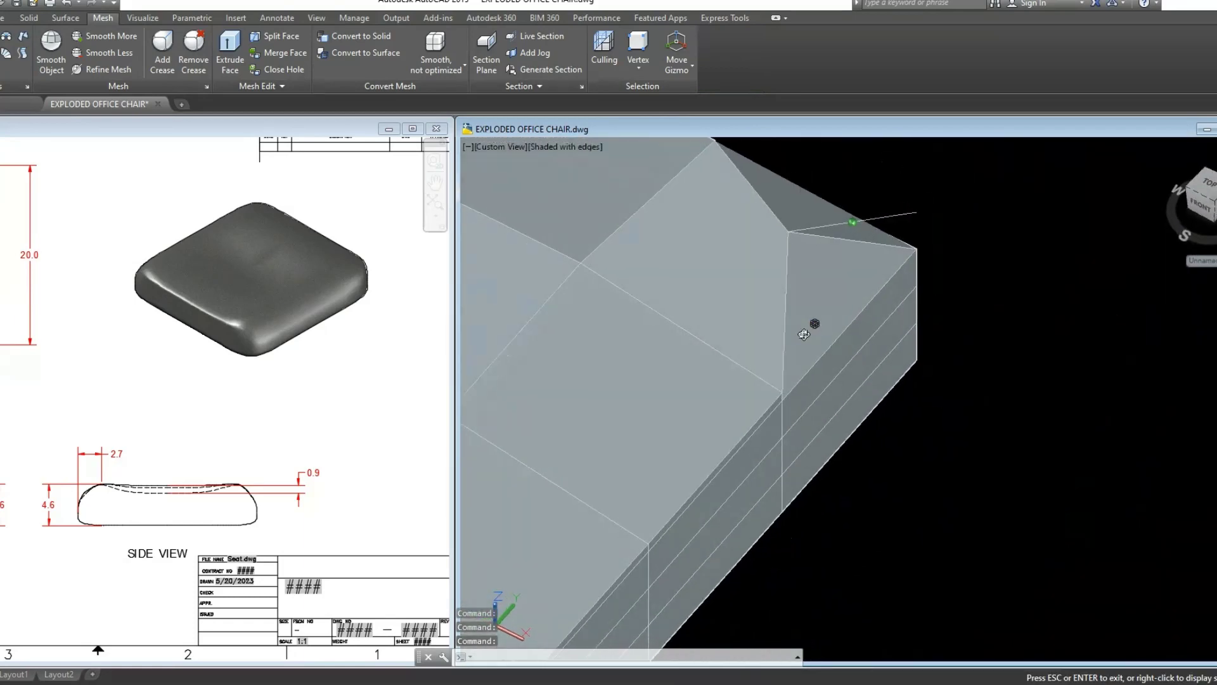
scroll(807, 315, "down", 5)
mouse_move(958, 336)
middle_mouse_down("shift")
mouse_move(971, 320)
mouse_move(1033, 317)
mouse_move(1122, 345)
middle_mouse_up("shift")
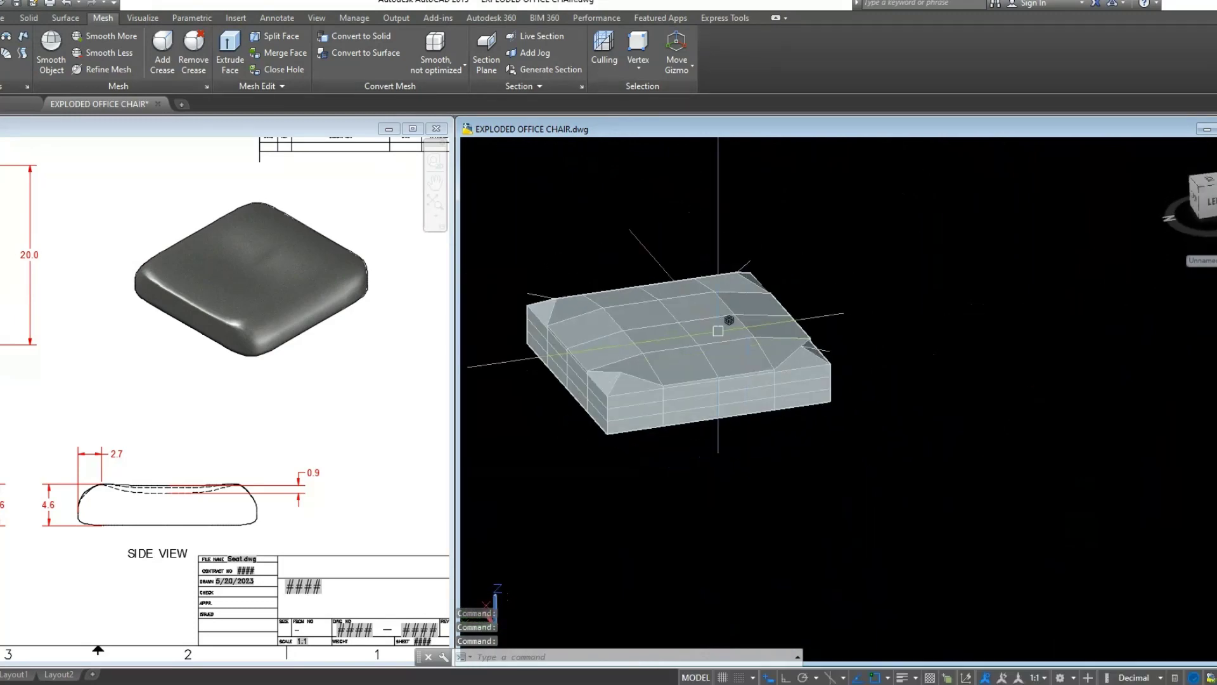
scroll(580, 379, "up", 3)
scroll(596, 364, "up", 4)
scroll(615, 362, "up", 2)
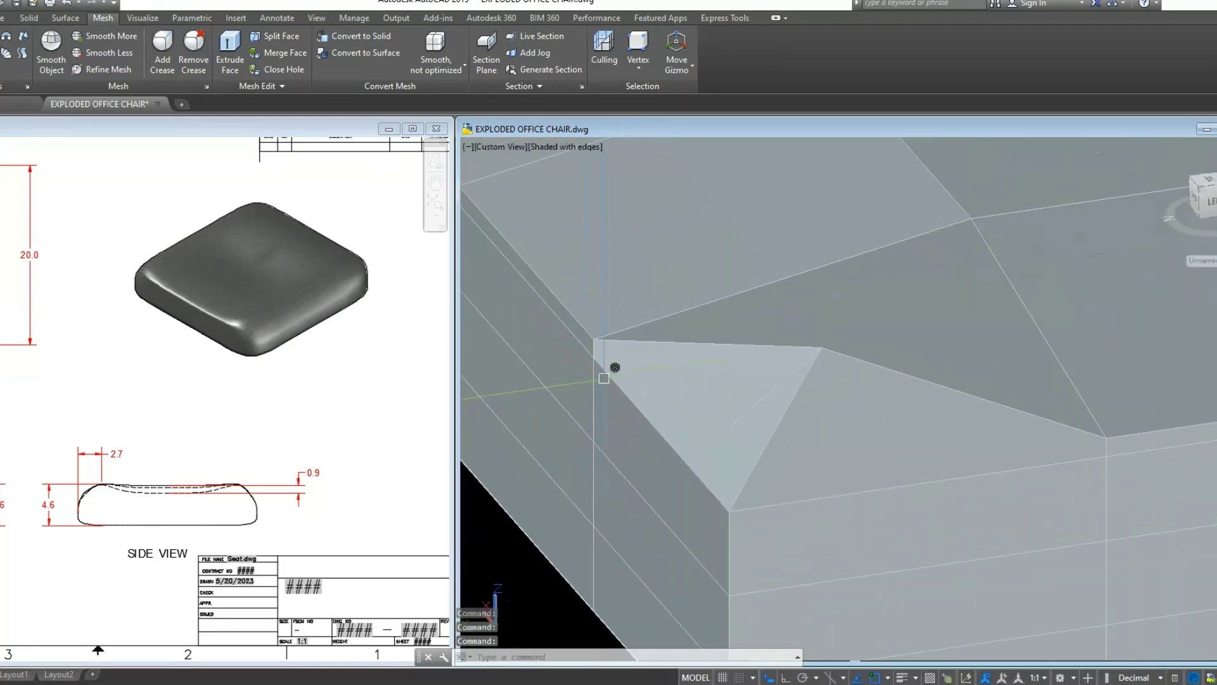
scroll(702, 367, "up", 1)
mouse_move(702, 367)
middle_mouse_down("shift")
mouse_move(780, 313)
mouse_move(786, 349)
mouse_move(578, 380)
mouse_move(848, 338)
middle_mouse_up("shift")
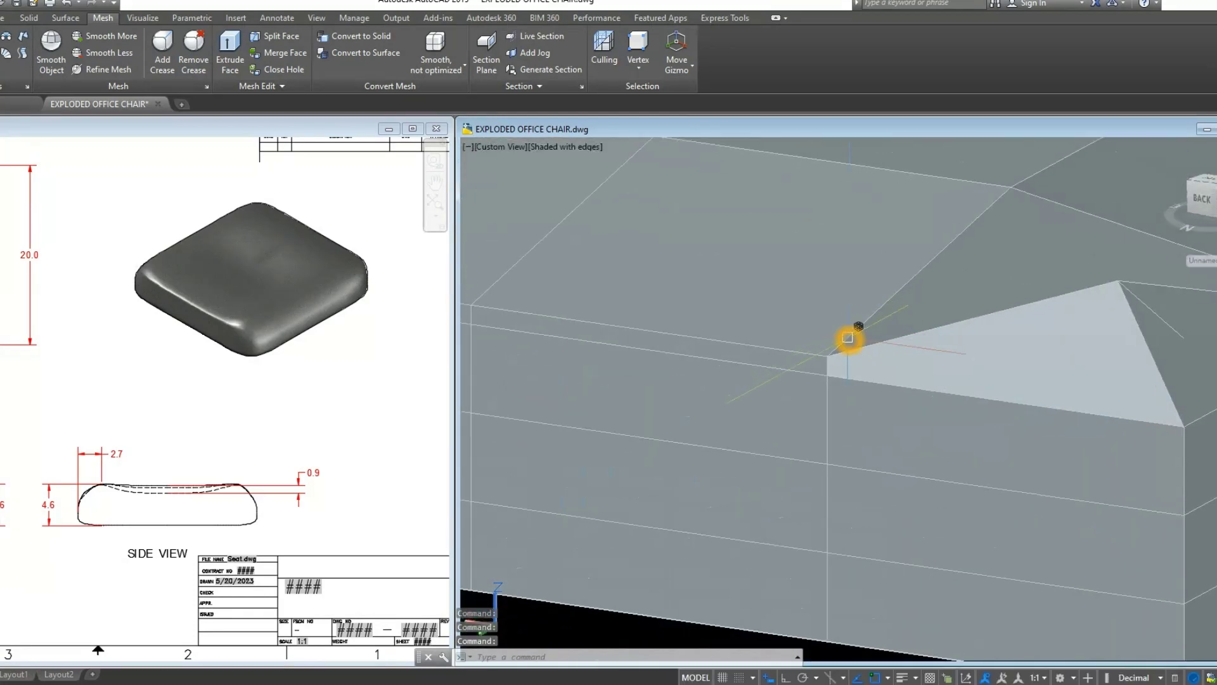
type("DI")
Step: Measure the distance from the top corner down to the lowered corner vertex (0.25)
key("Return")
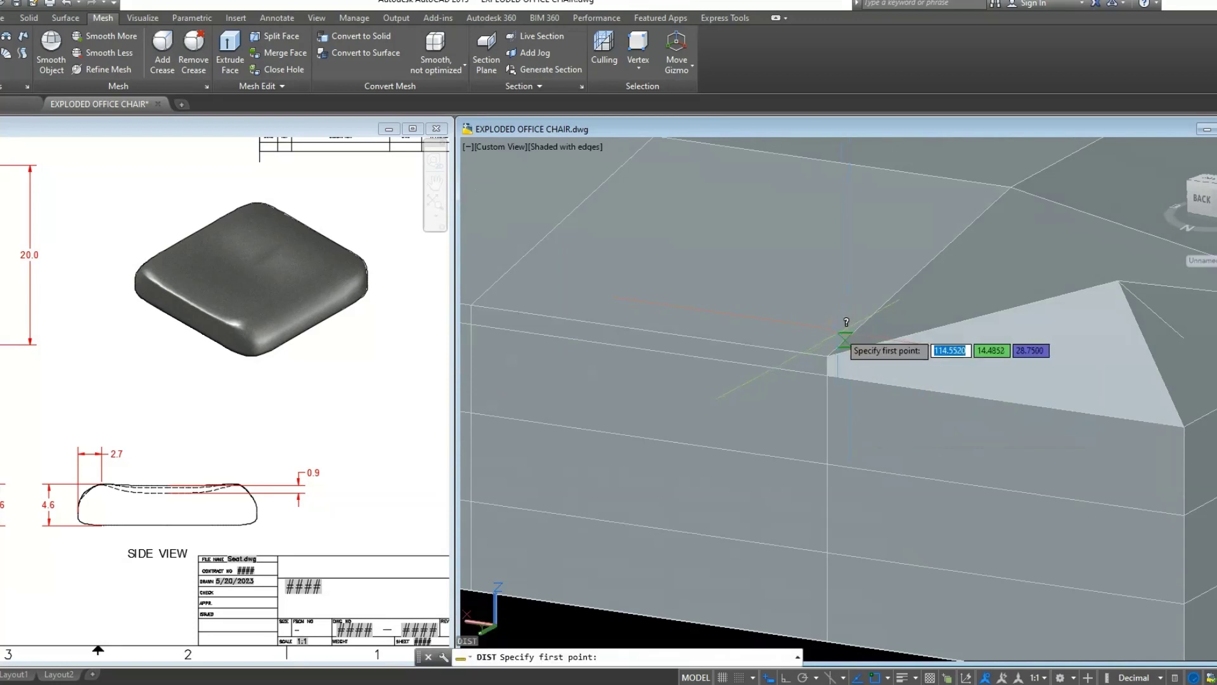
left_click(826, 359)
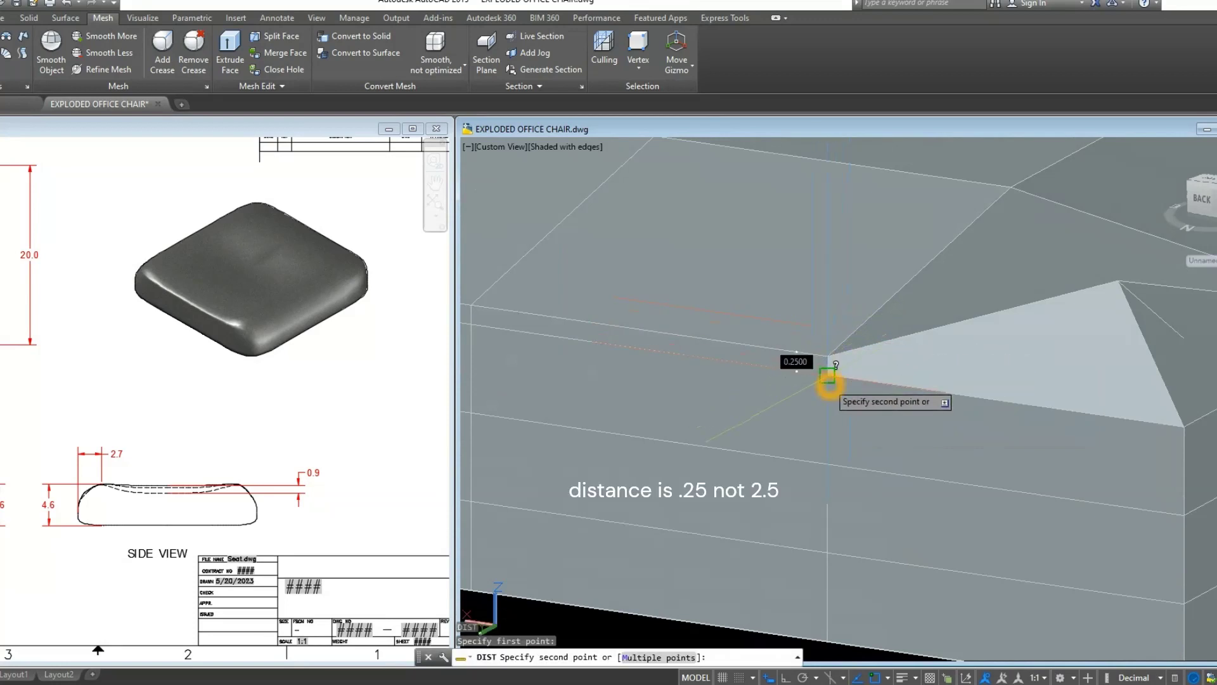
left_click(823, 379)
key("Escape")
scroll(823, 381, "down", 4)
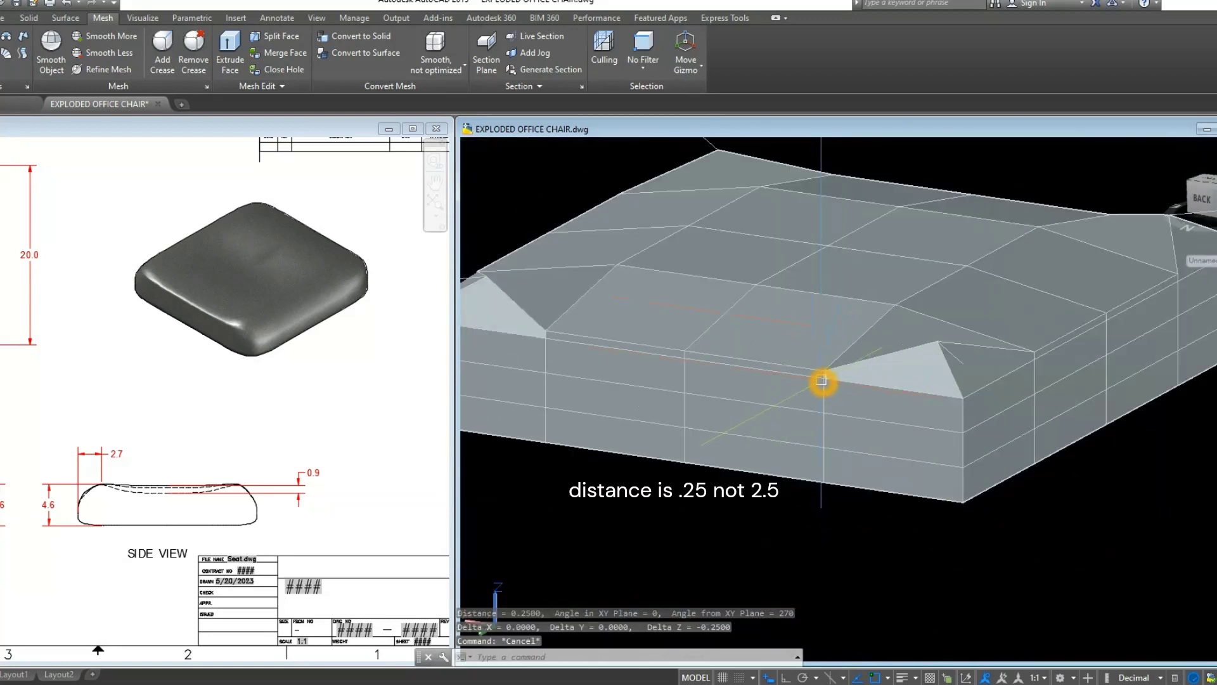
Step: Set the subobject filter to Edge, trial-move the selected edges 0.25, then undo it
left_click(643, 73)
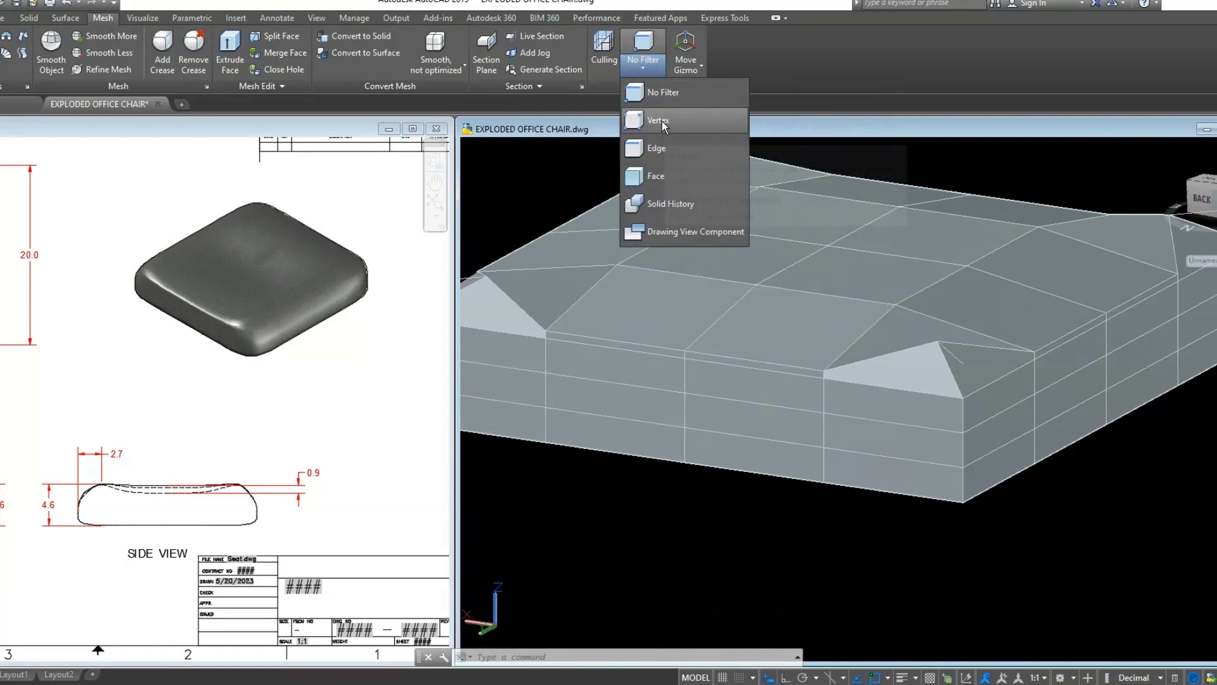
left_click(658, 150)
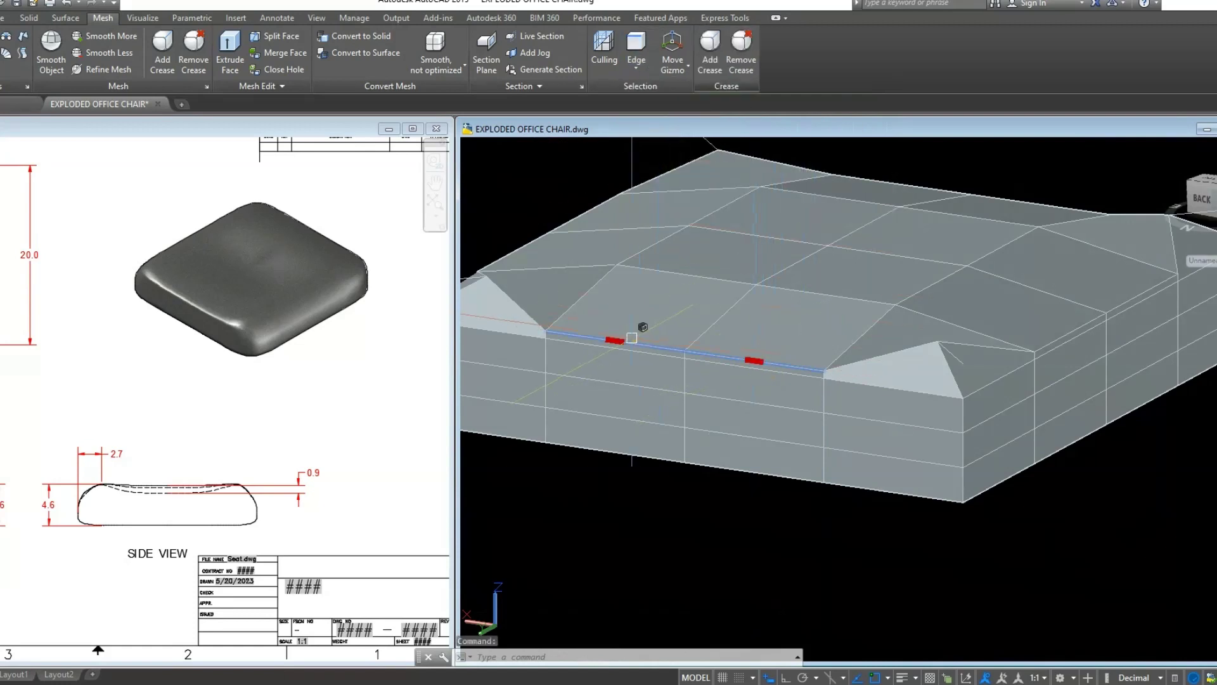
right_click(985, 163)
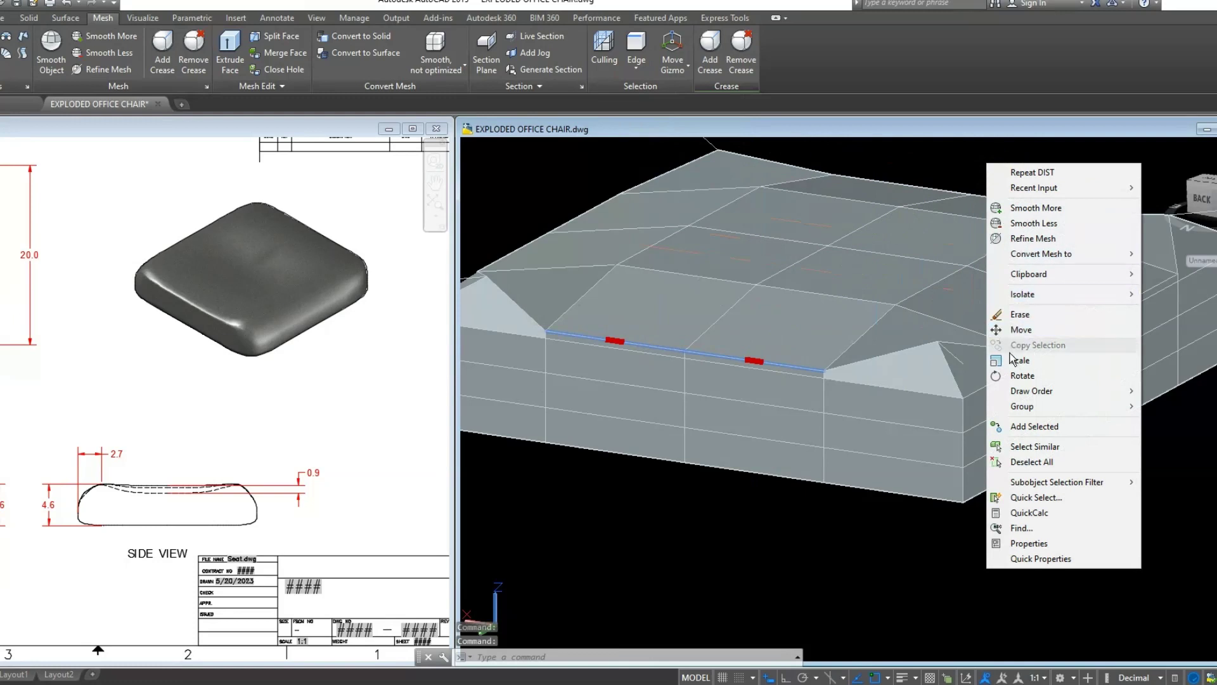
left_click(1018, 330)
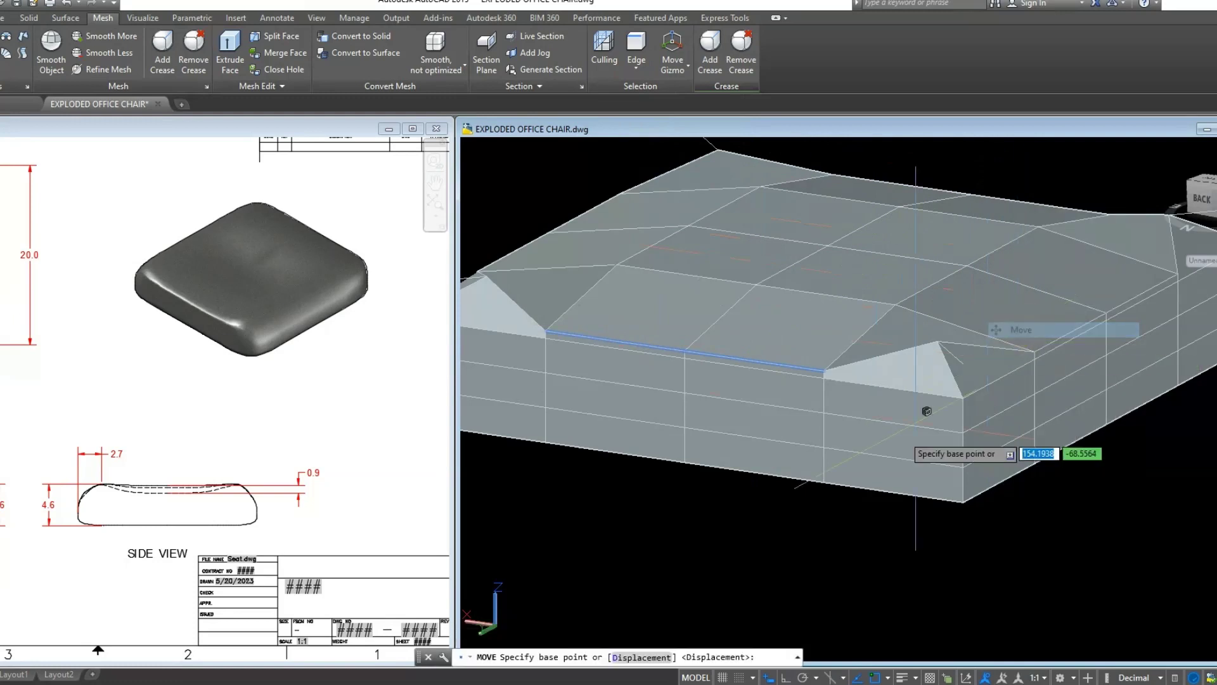
left_click(747, 528)
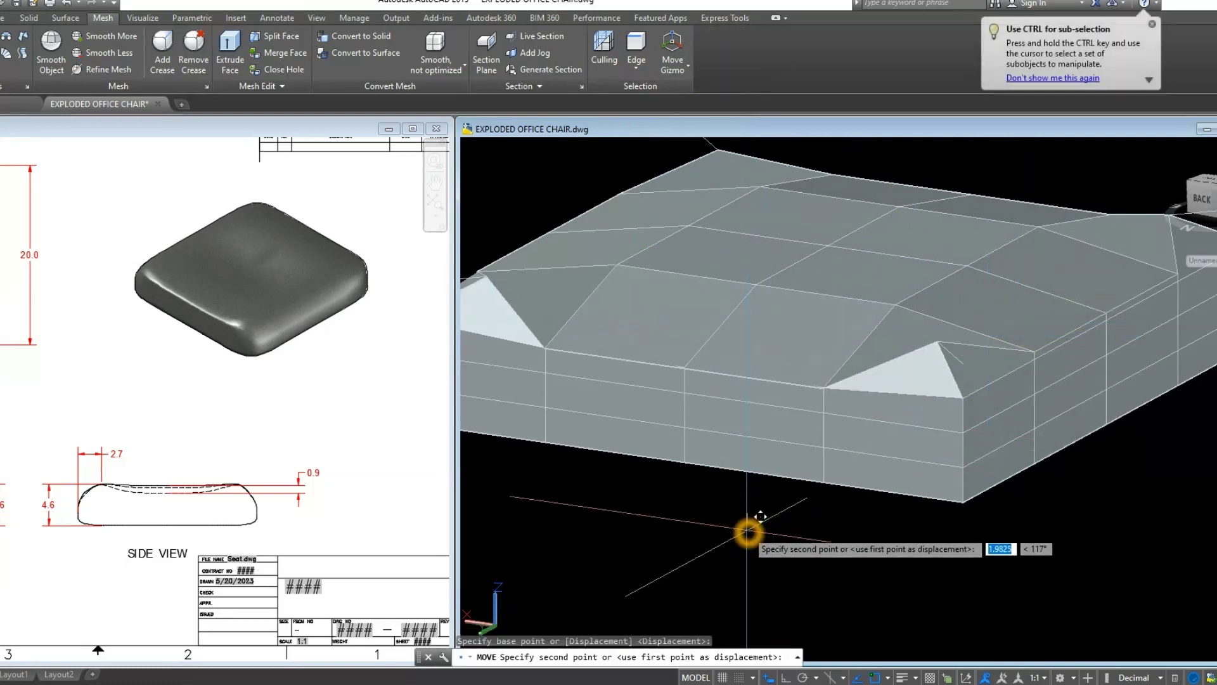
key("Return")
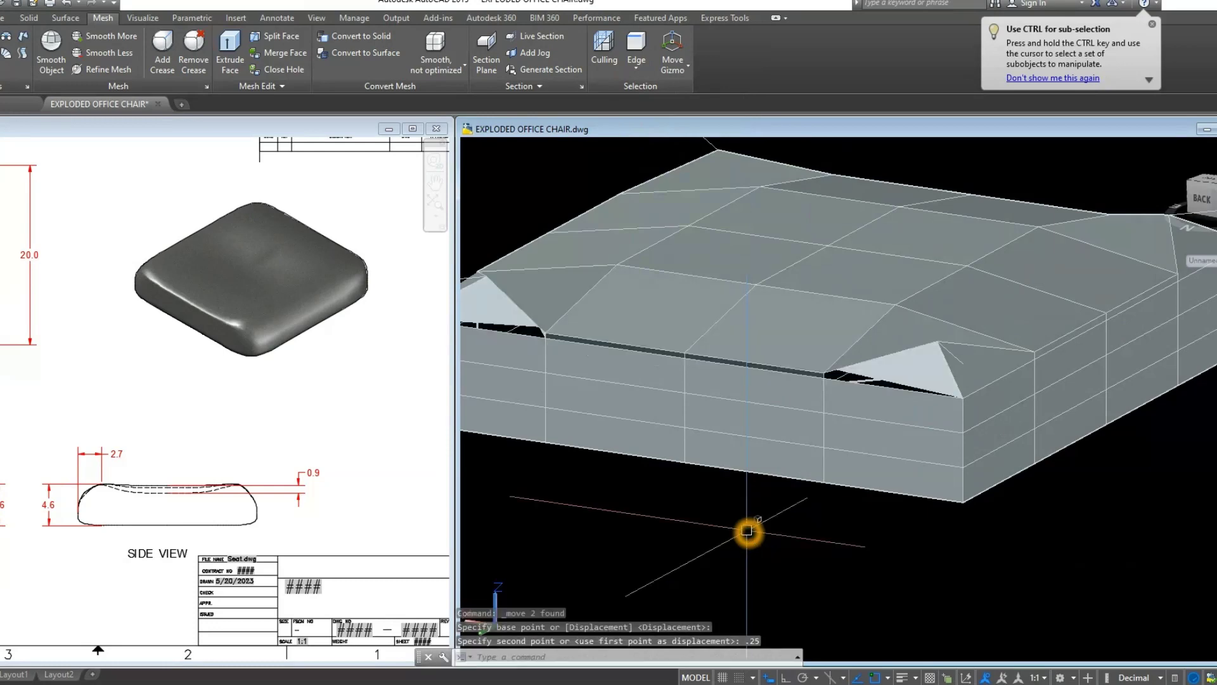
middle_click_drag(826, 477, 802, 497, "shift")
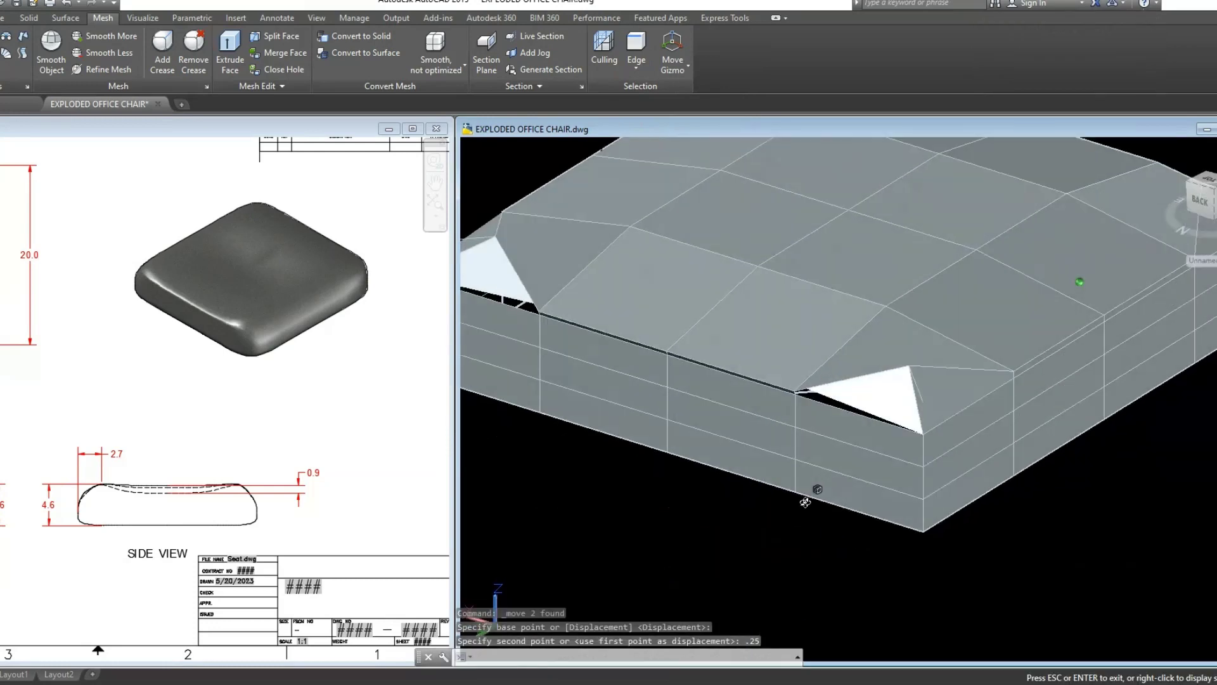
key("ctrl+z")
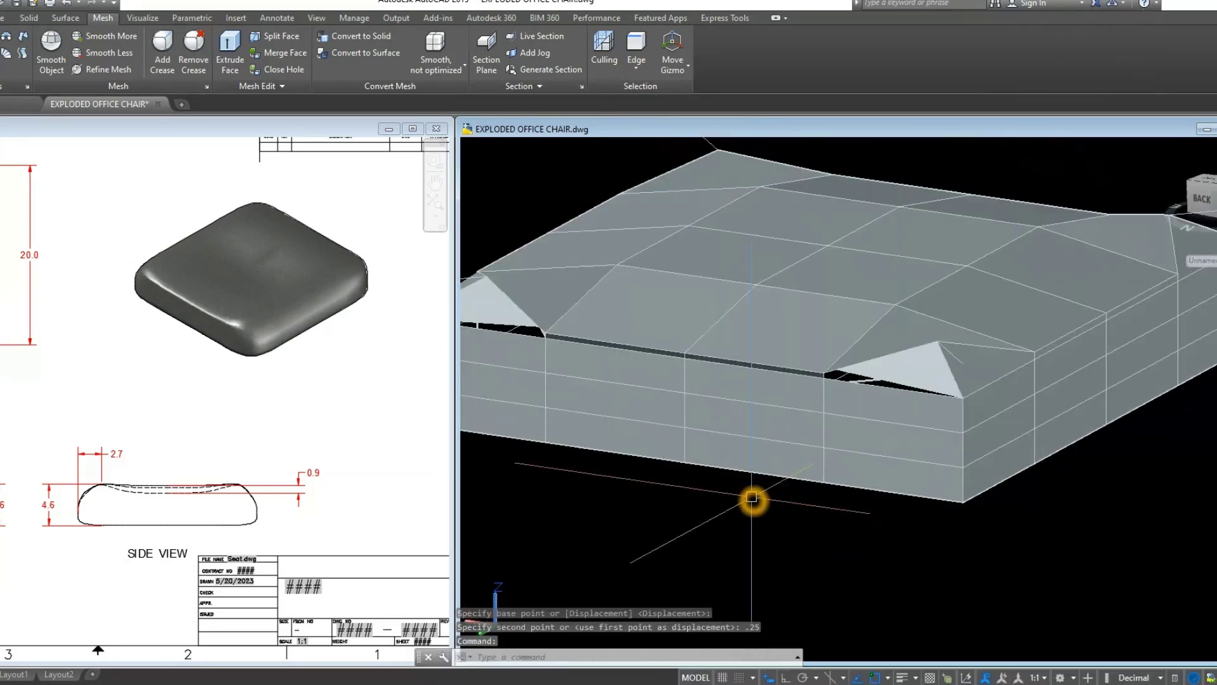
key("ctrl+z")
key("ctrl+z")
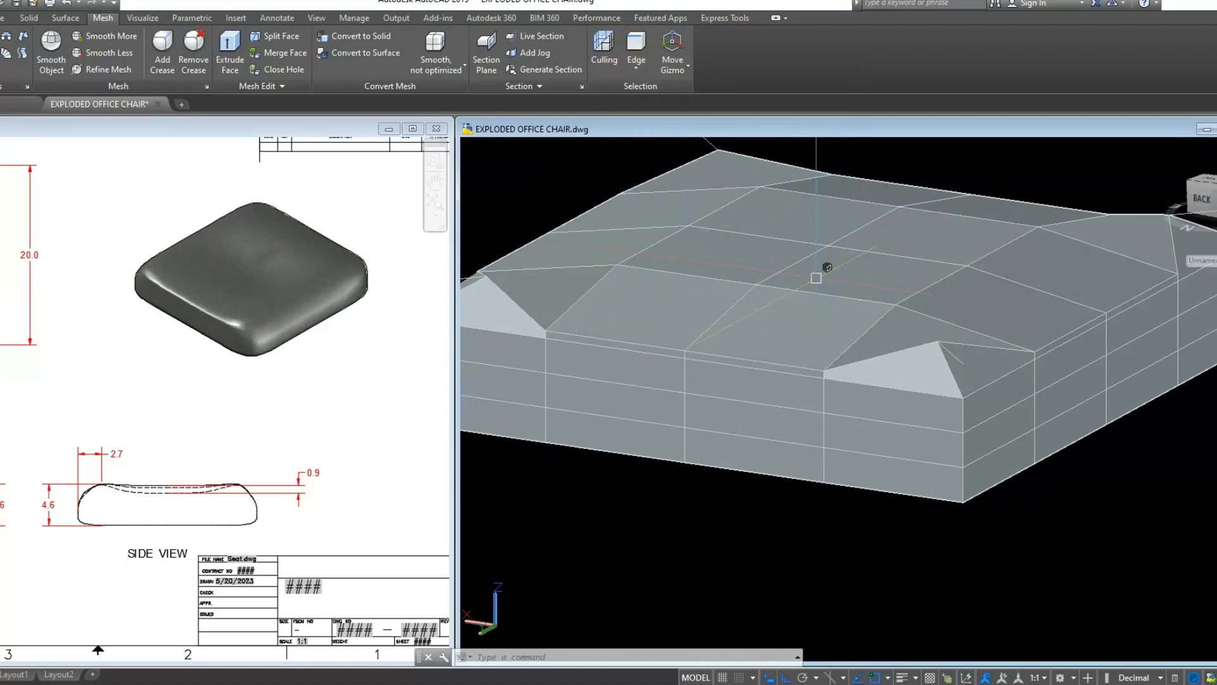
Step: Lower the cushion's front top edge by 0.25 units
left_click(753, 360)
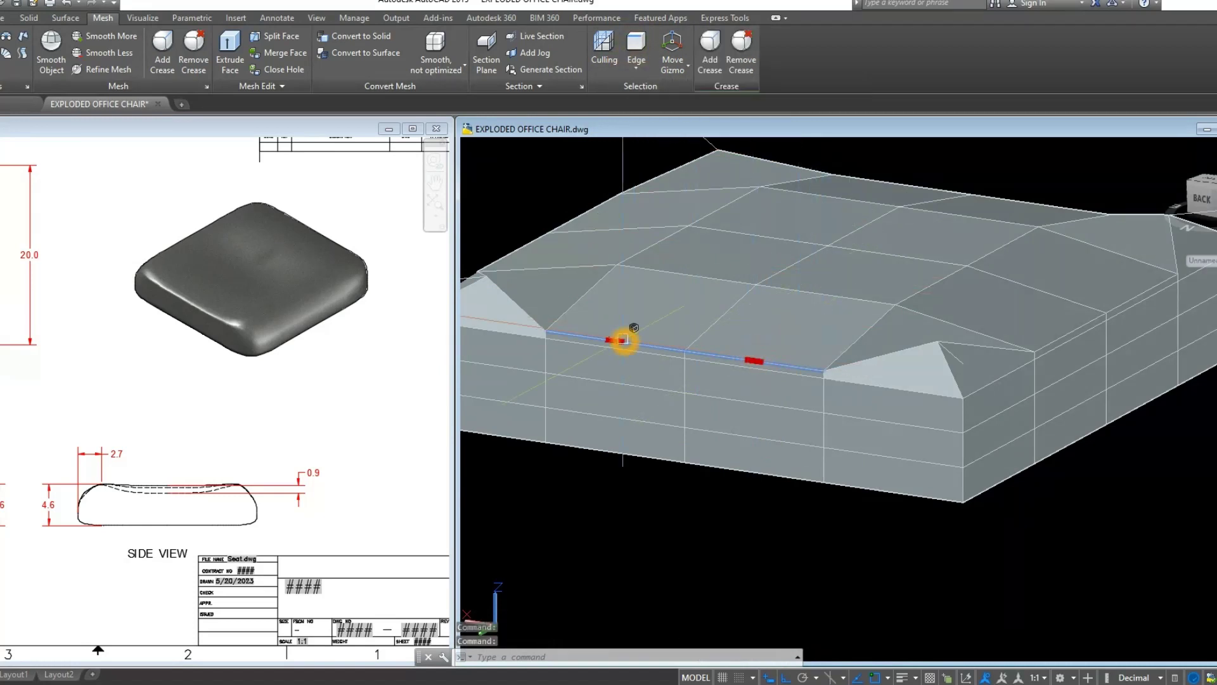
right_click(620, 484)
left_click(691, 238)
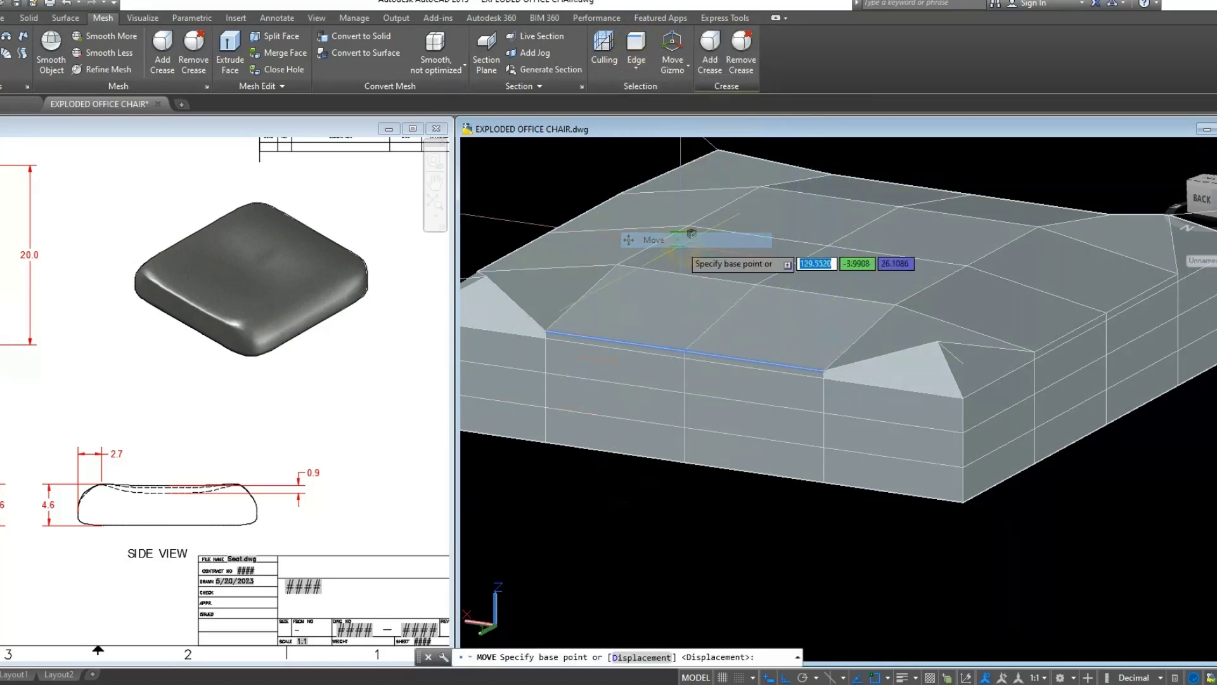
left_click(672, 517)
type(".25")
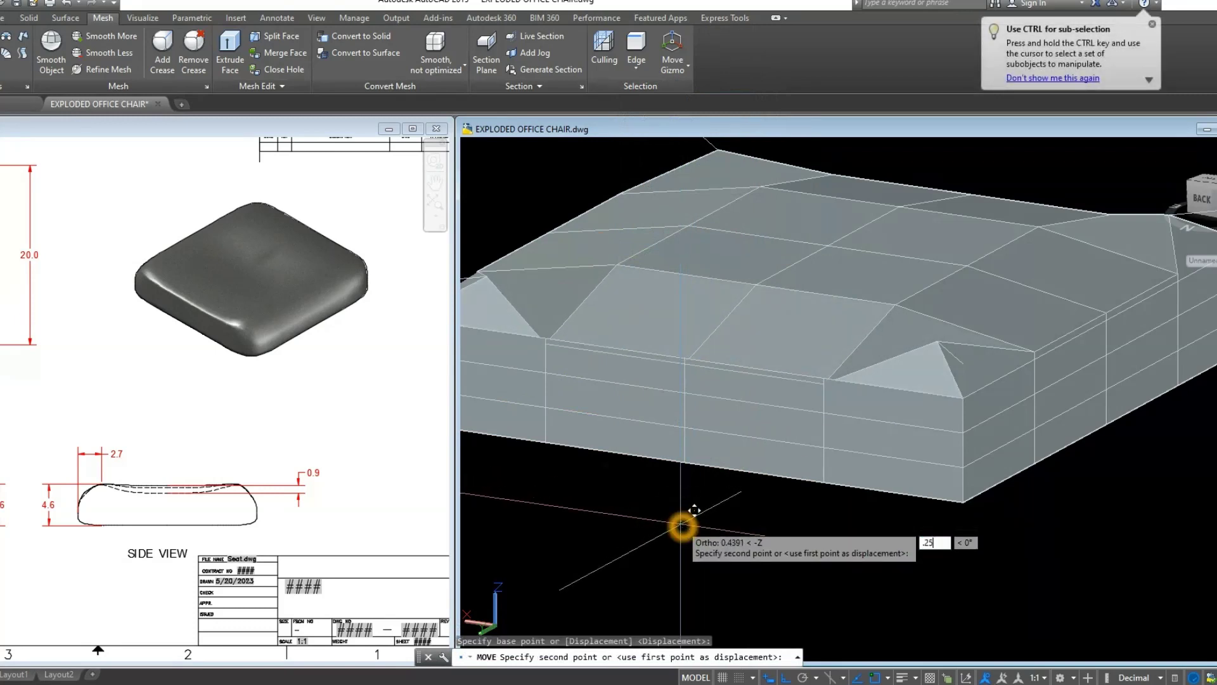
key("Return")
middle_click_drag(750, 503, 649, 500, "shift")
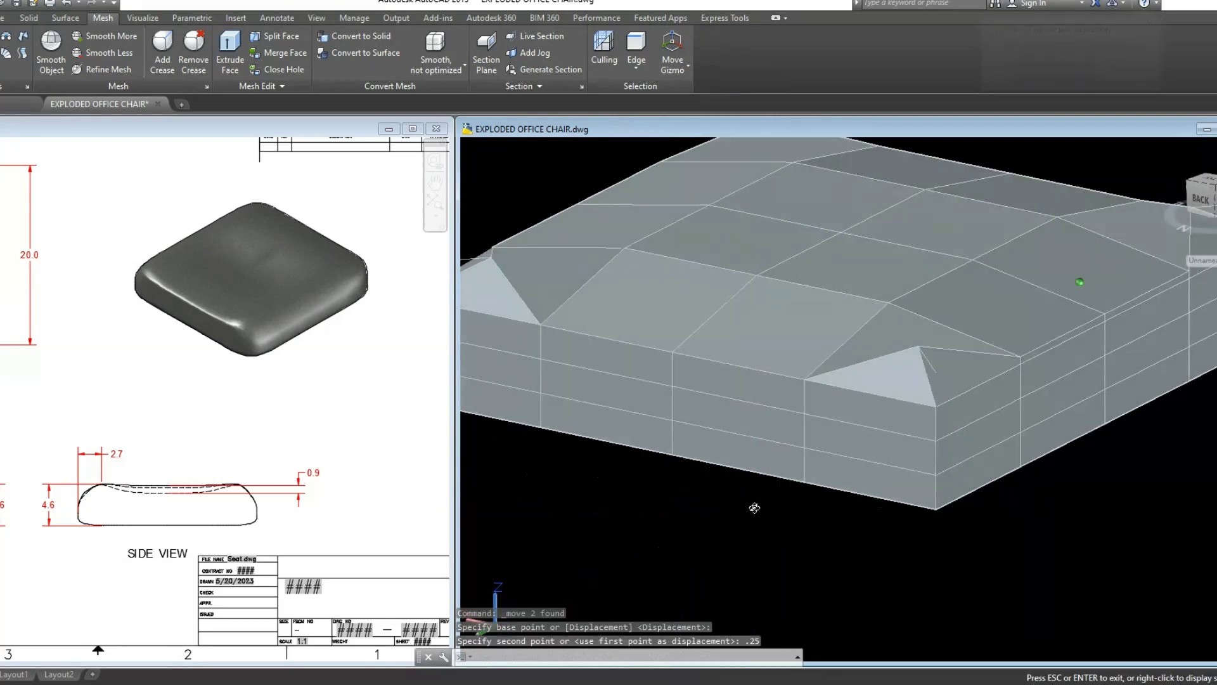
scroll(598, 524, "down", 3)
scroll(734, 472, "up", 6)
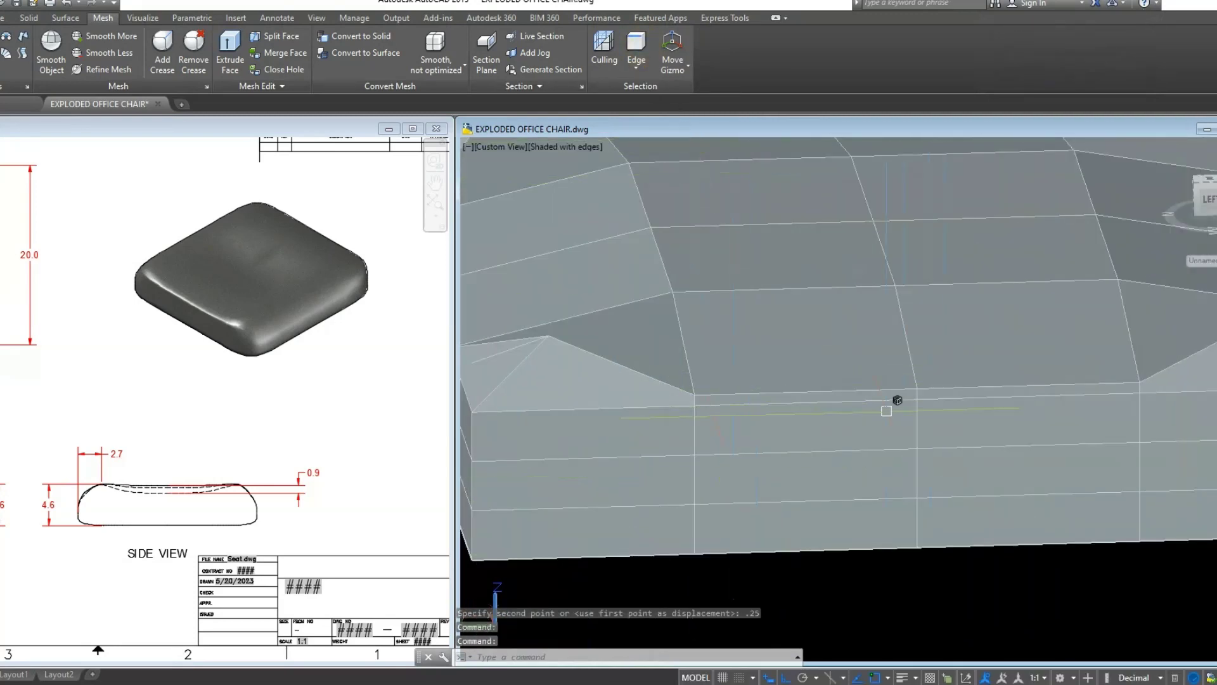
Step: Select the remaining top perimeter edges, orbiting around the cushion to reach them
left_click(826, 393, "ctrl")
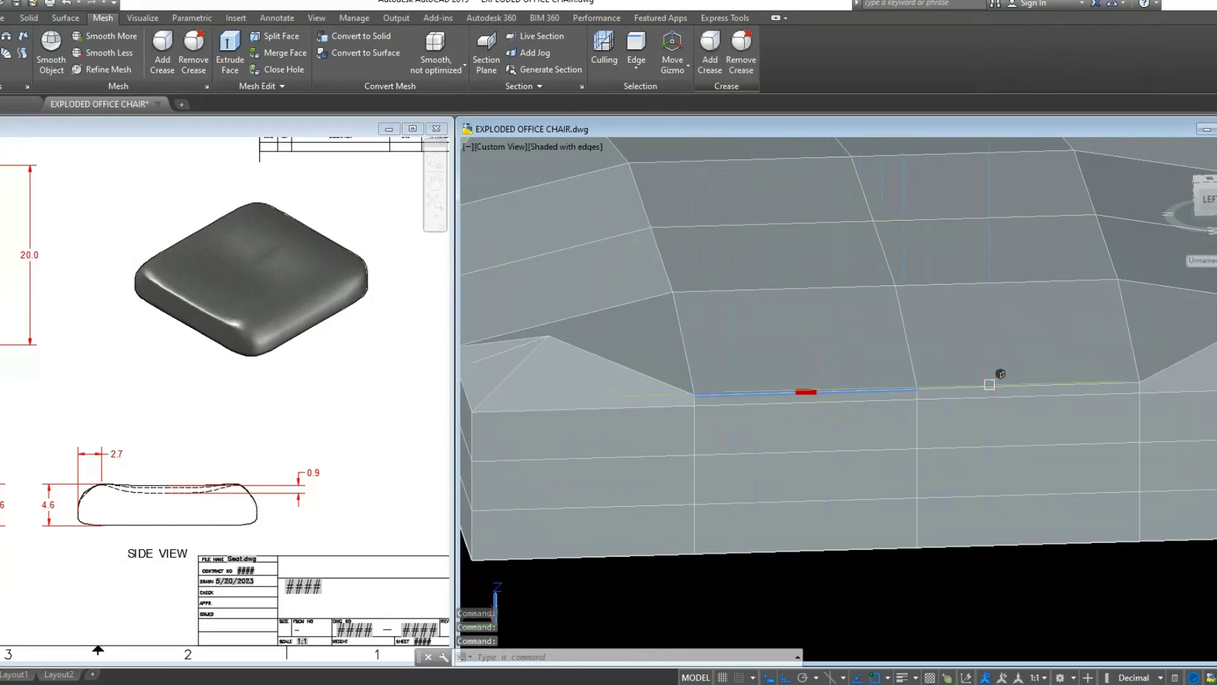
scroll(910, 355, "down", 3)
scroll(910, 355, "down", 2)
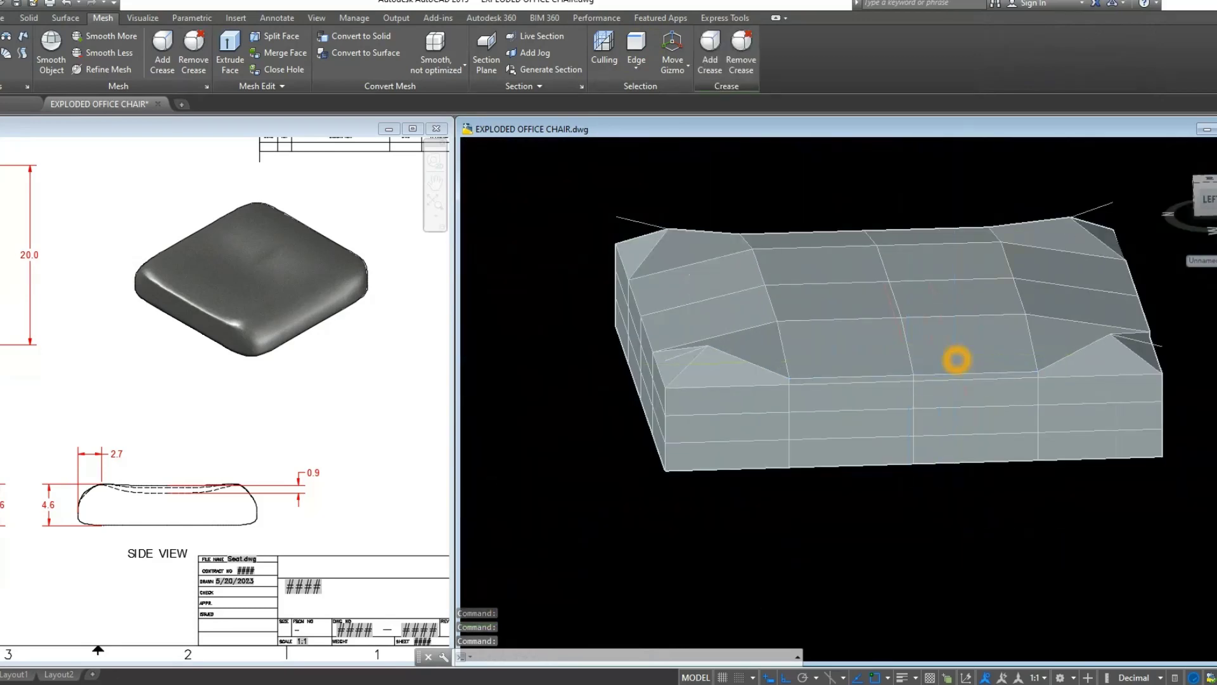
middle_click_drag(956, 356, 833, 363, "shift")
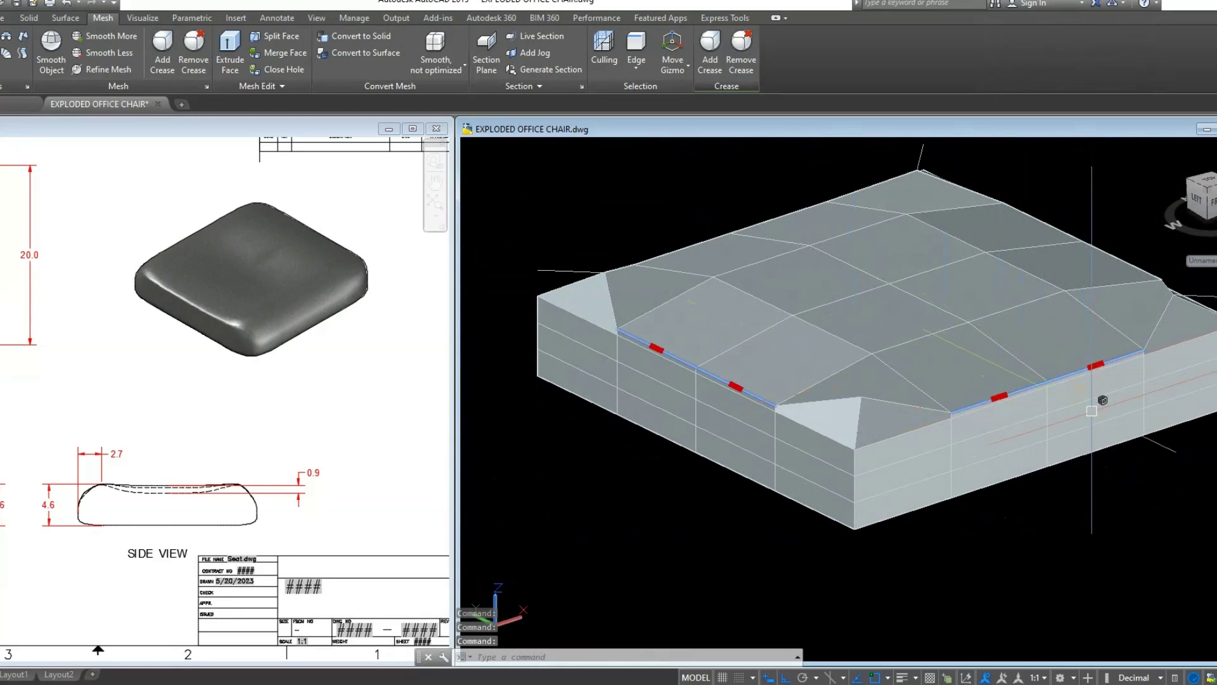
middle_click_drag(1091, 411, 864, 421, "shift")
scroll(986, 402, "up", 2)
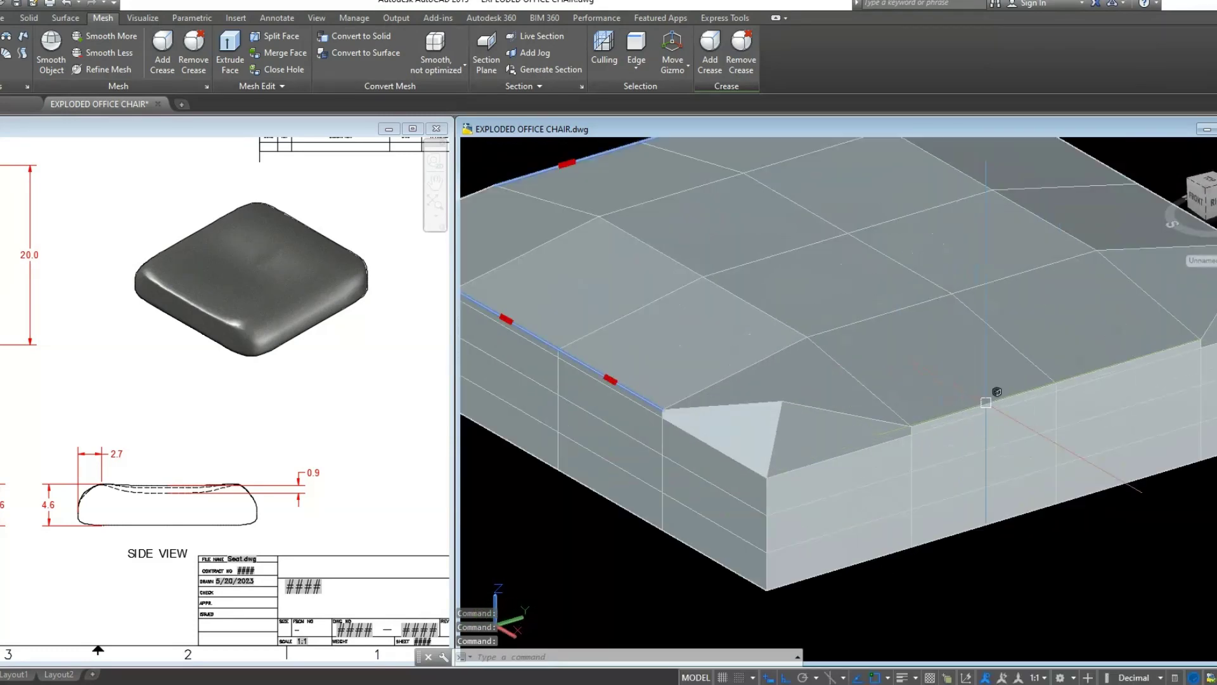
scroll(986, 402, "up", 2)
scroll(986, 402, "down", 3)
middle_click_drag(987, 408, 923, 423, "shift")
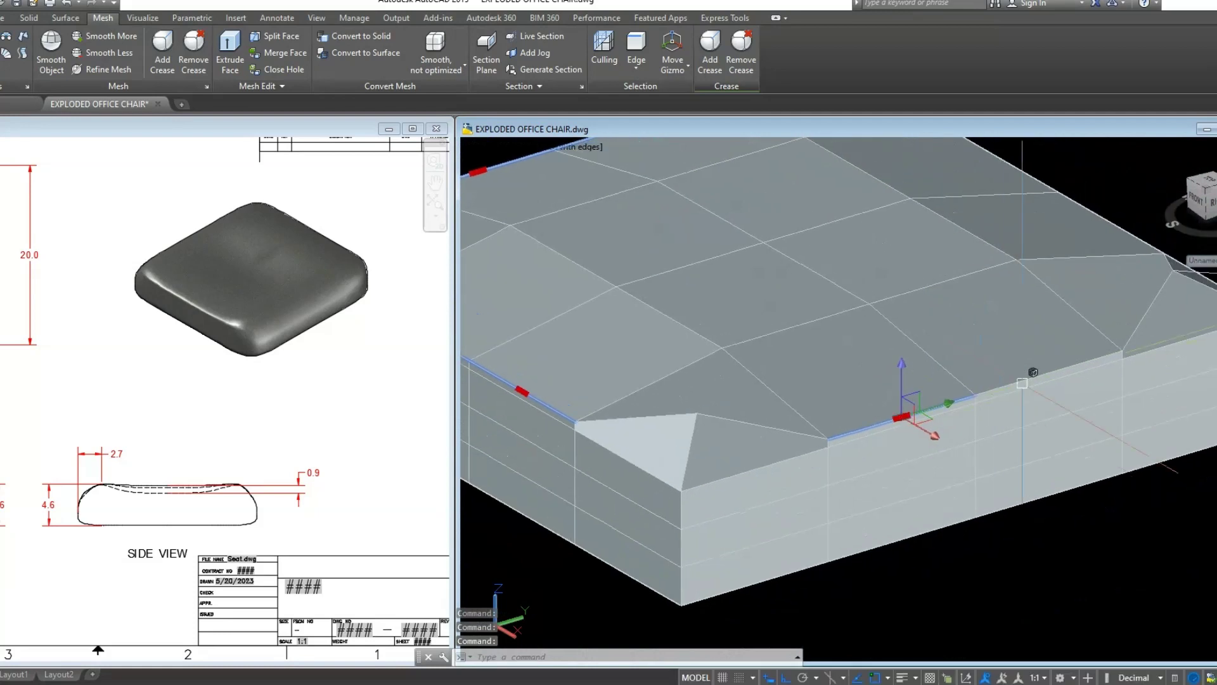
scroll(993, 379, "down", 4)
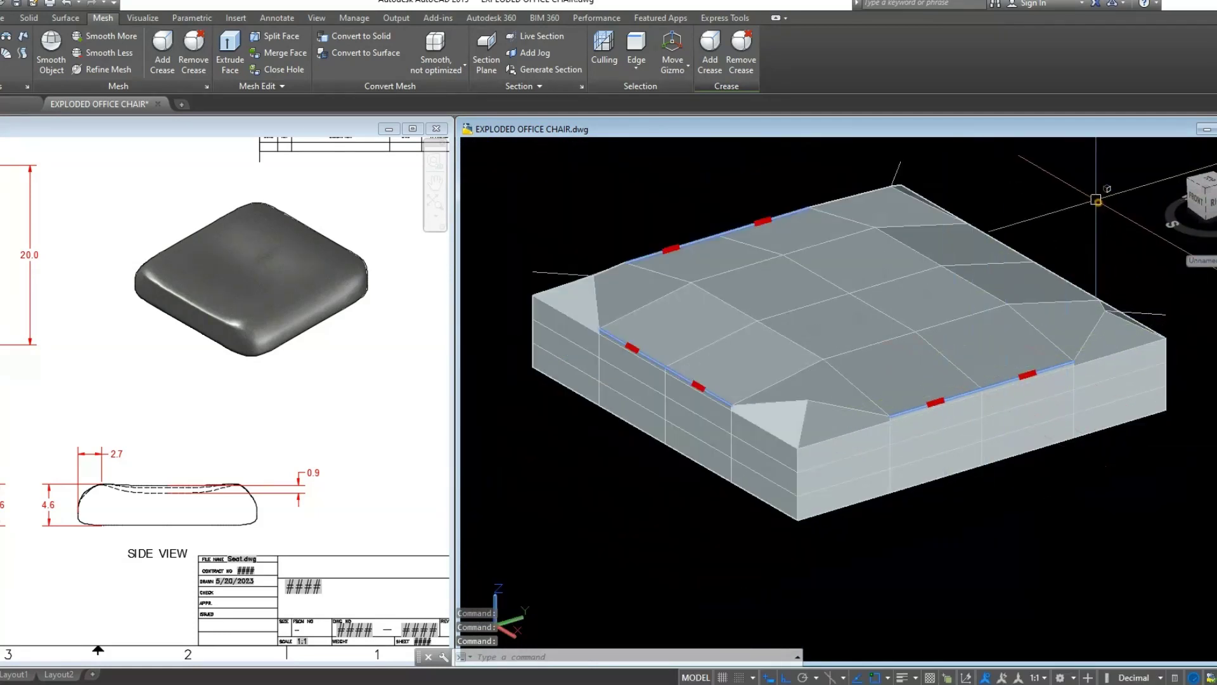
Step: Move the chosen top perimeter edges down 0.25 units
right_click(1097, 202)
left_click(1131, 367)
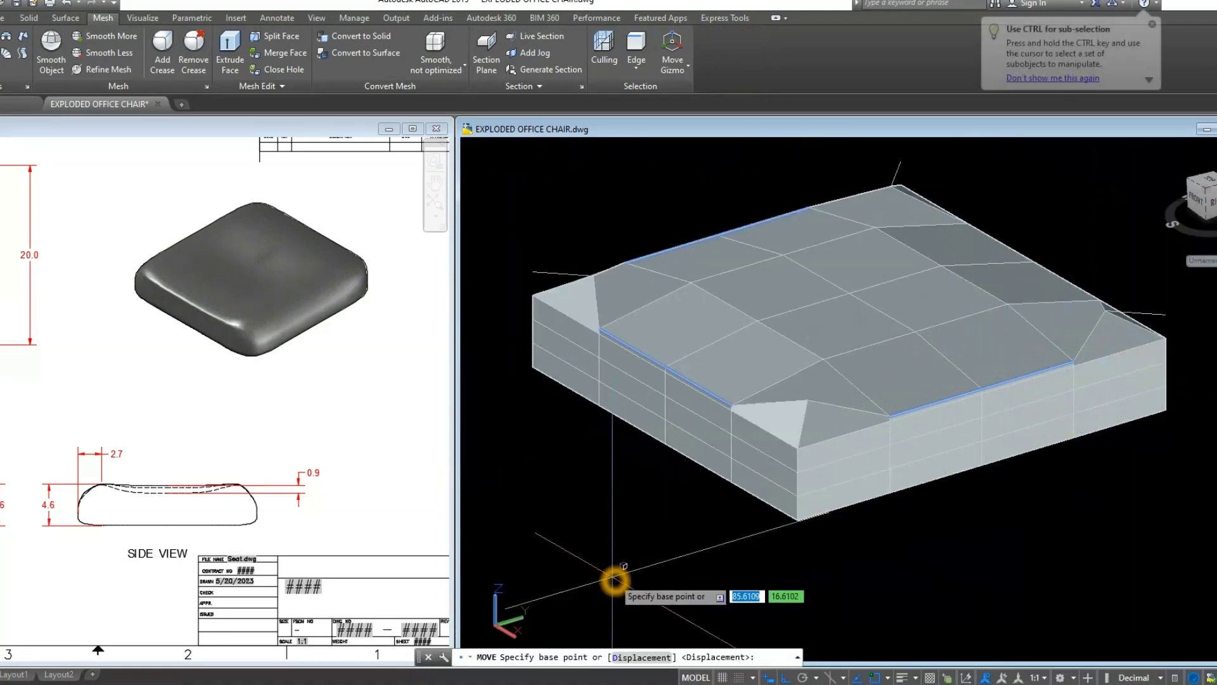
left_click(618, 493)
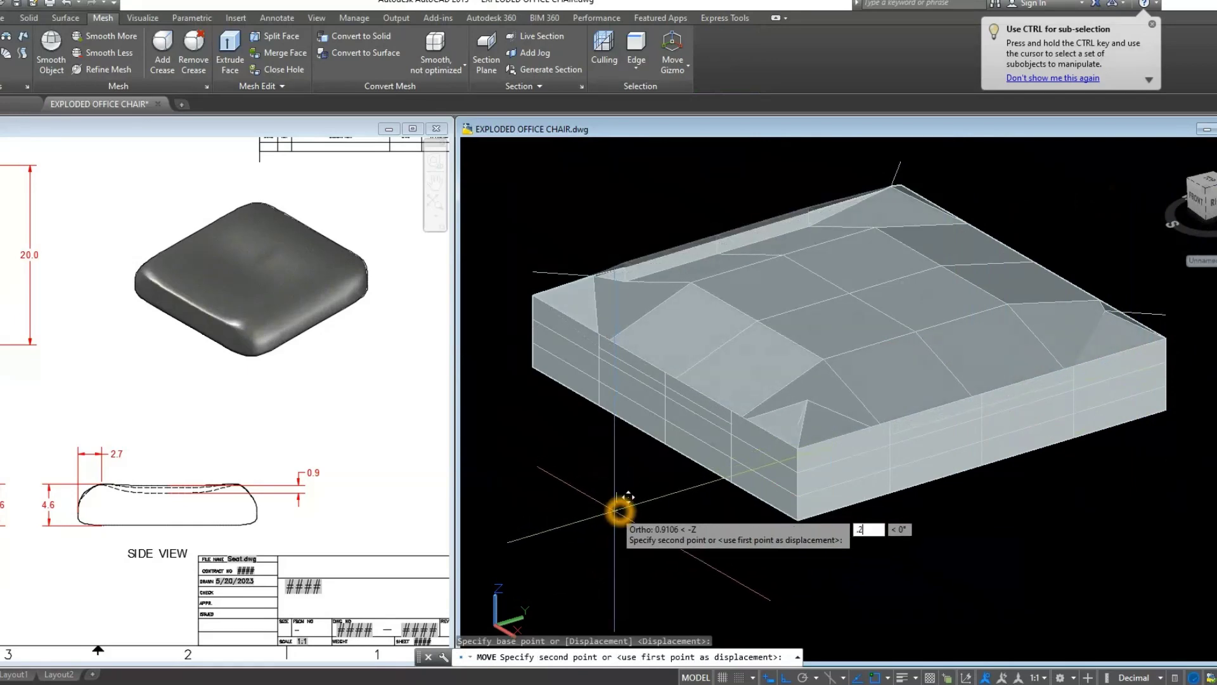
type(".25")
key("Return")
mouse_move(802, 412)
middle_mouse_down("shift")
mouse_move(790, 457)
mouse_move(1001, 406)
middle_mouse_up("shift")
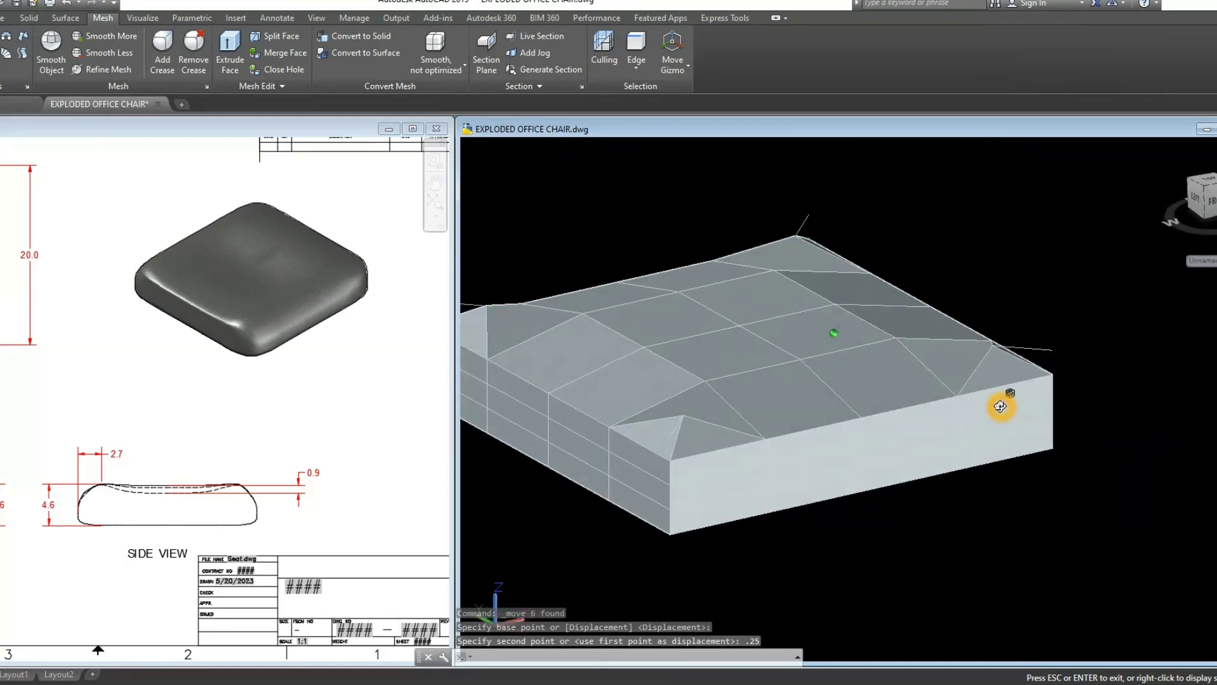
Step: Check the Seat.dwg reference, then set the subobject filter back to Vertex
key("ctrl+Tab")
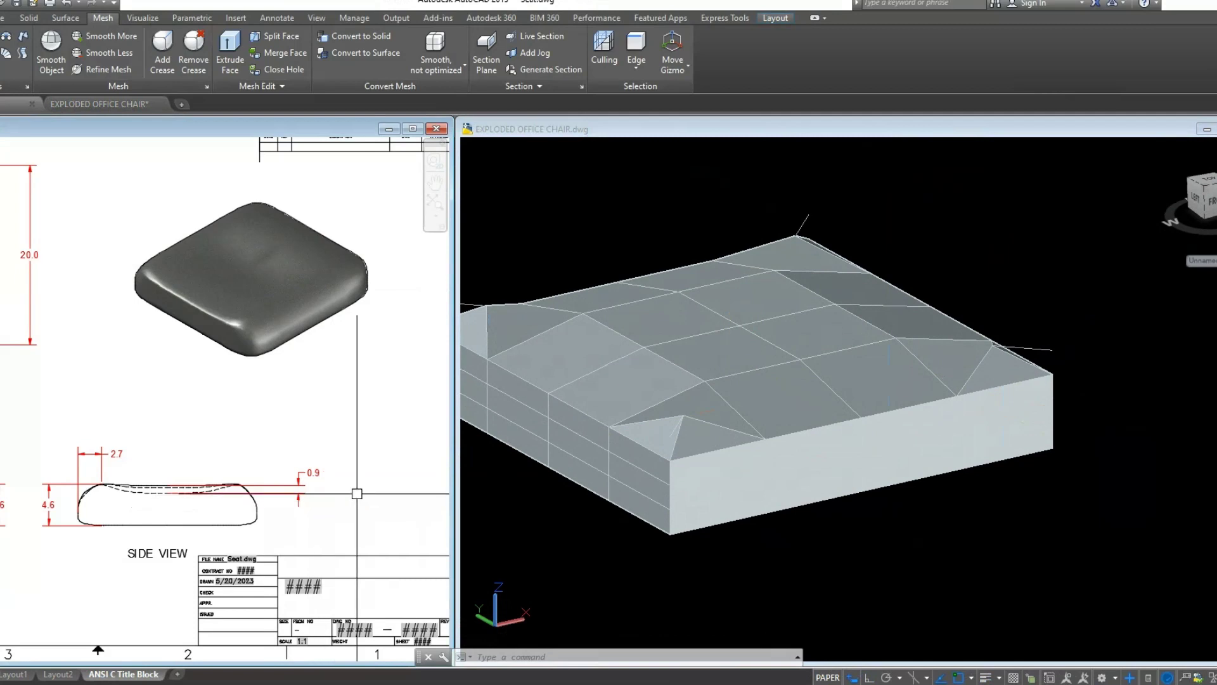
left_click(877, 506)
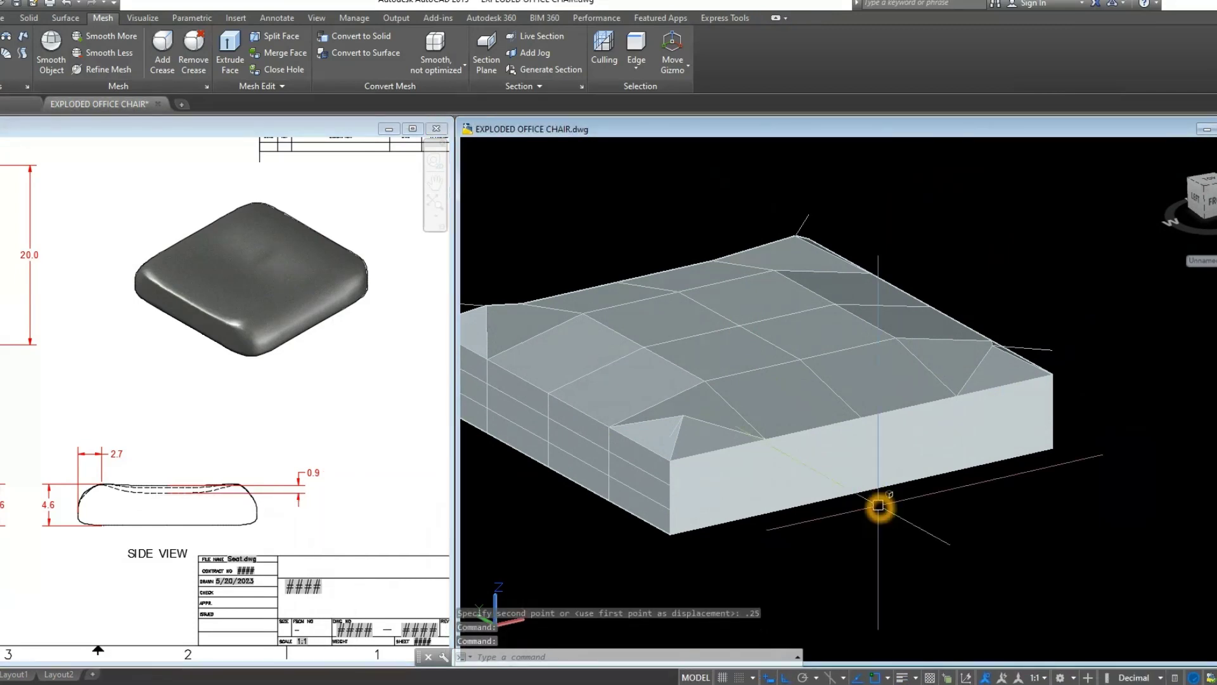
left_click(637, 68)
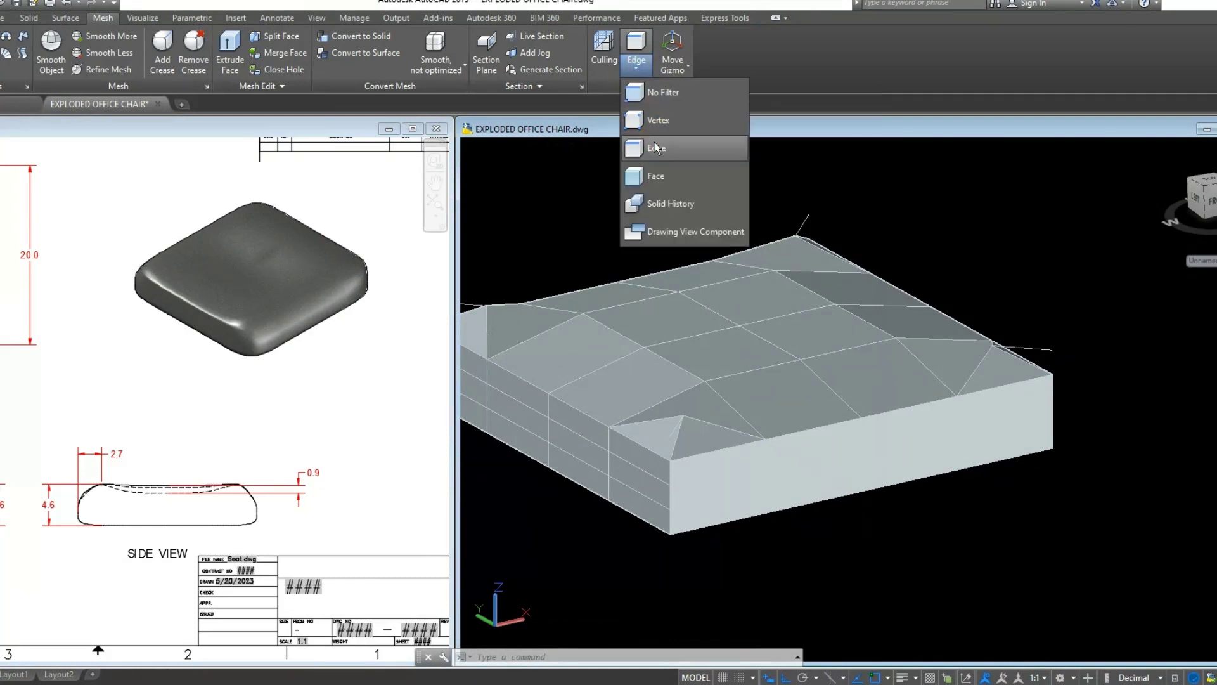
left_click(658, 120)
Step: Move the centre vertex of the cushion top down 2 units from a corner base point
left_click(746, 334)
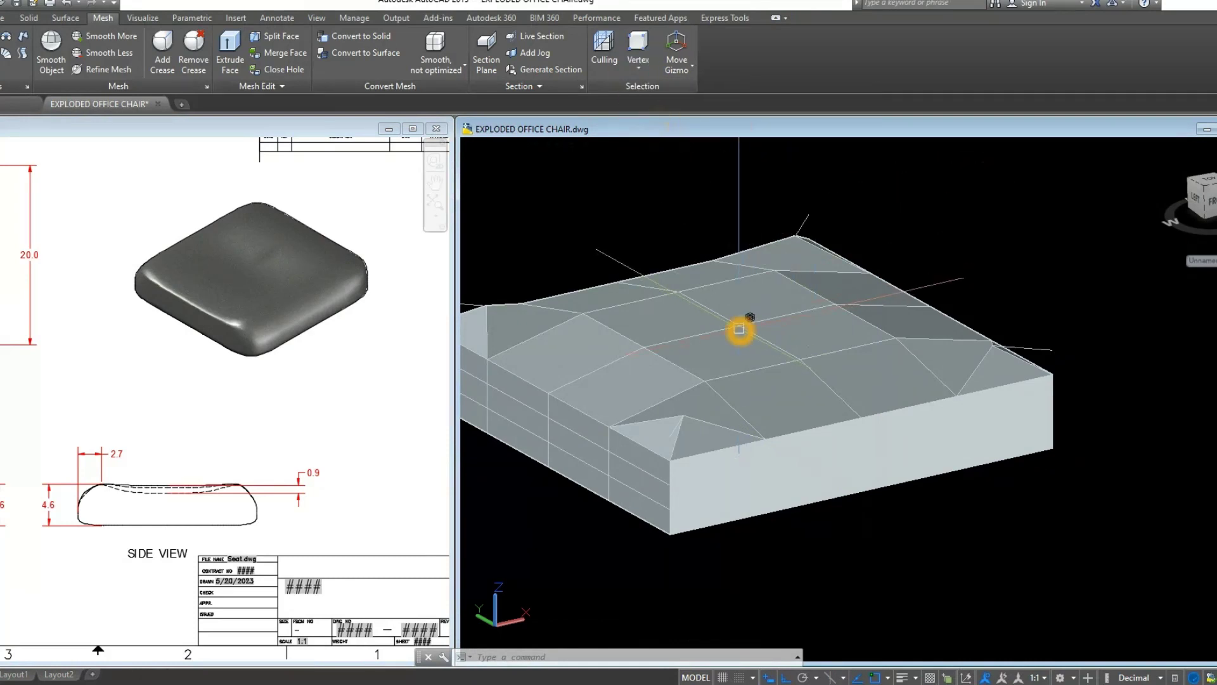
right_click(947, 221)
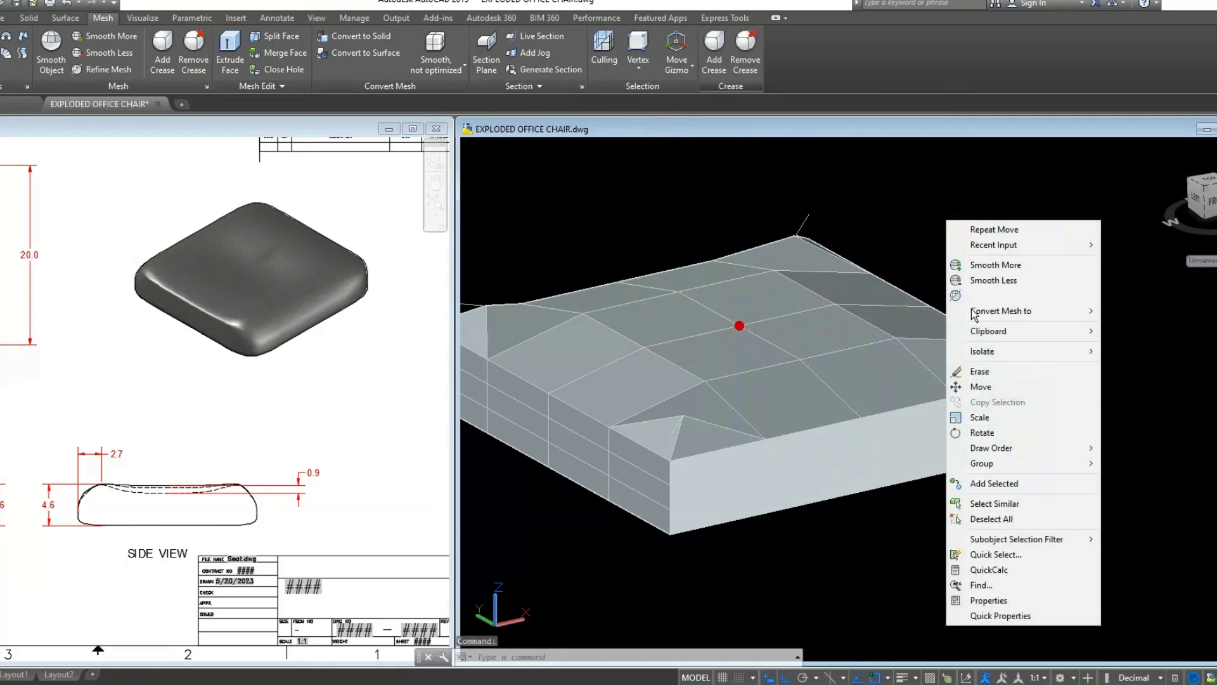
left_click(982, 390)
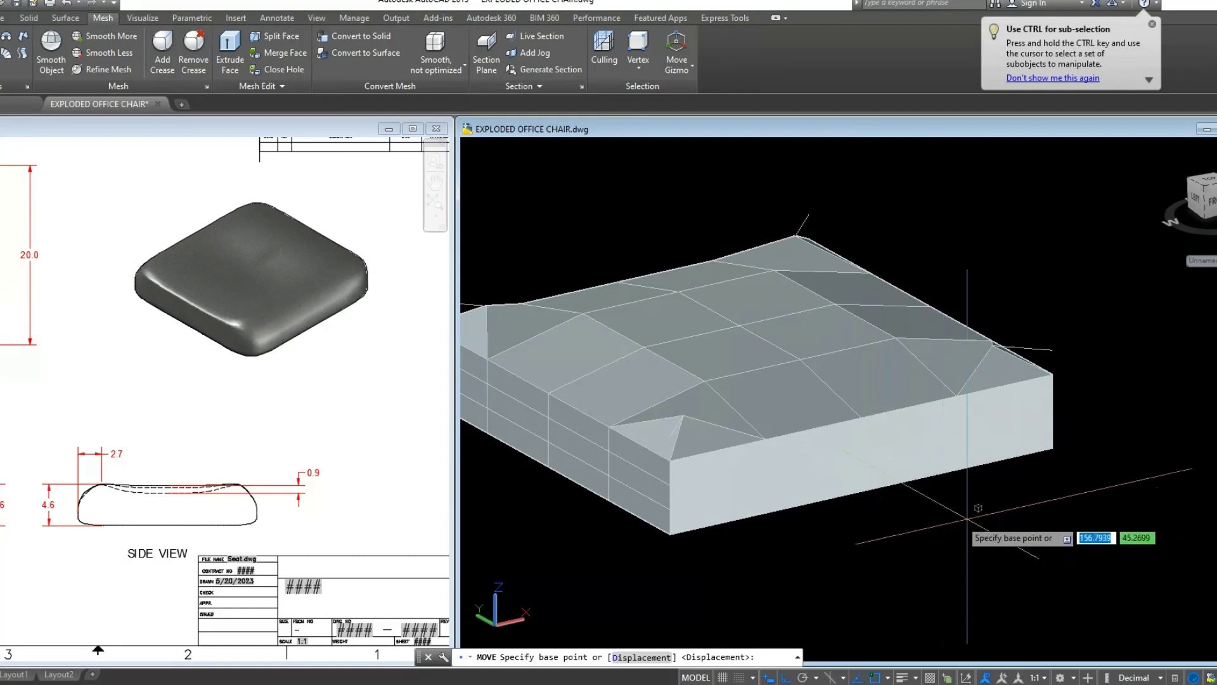
left_click(1052, 378)
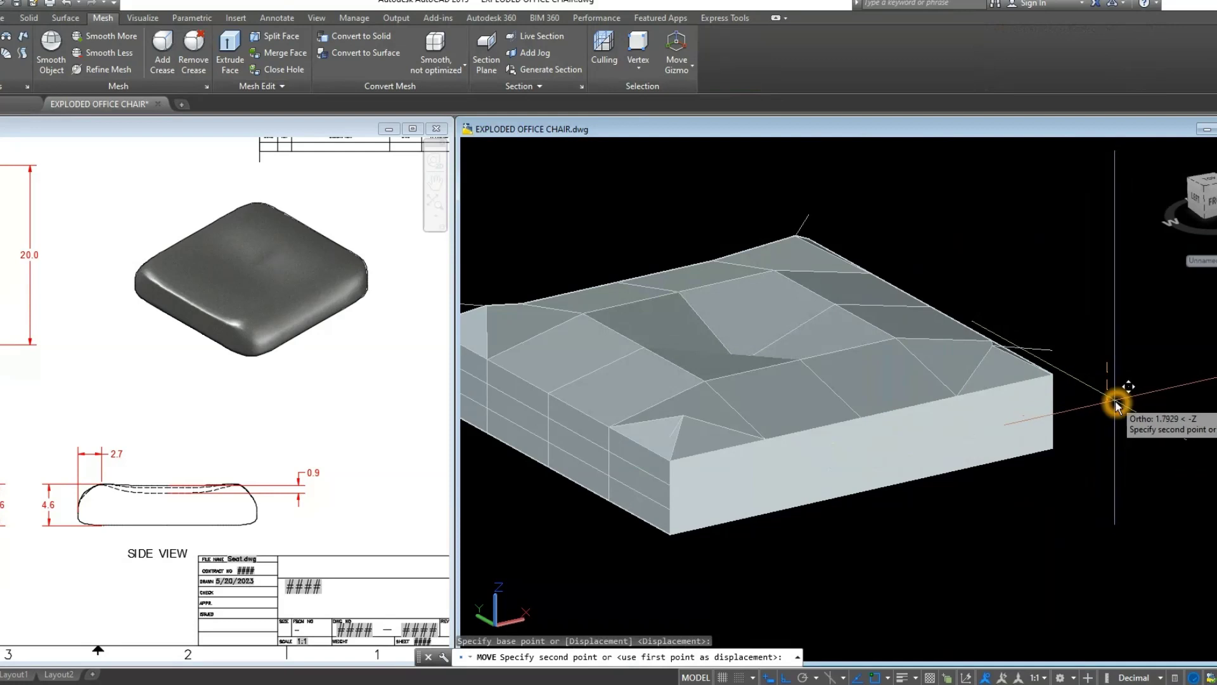
type("2")
key("Return")
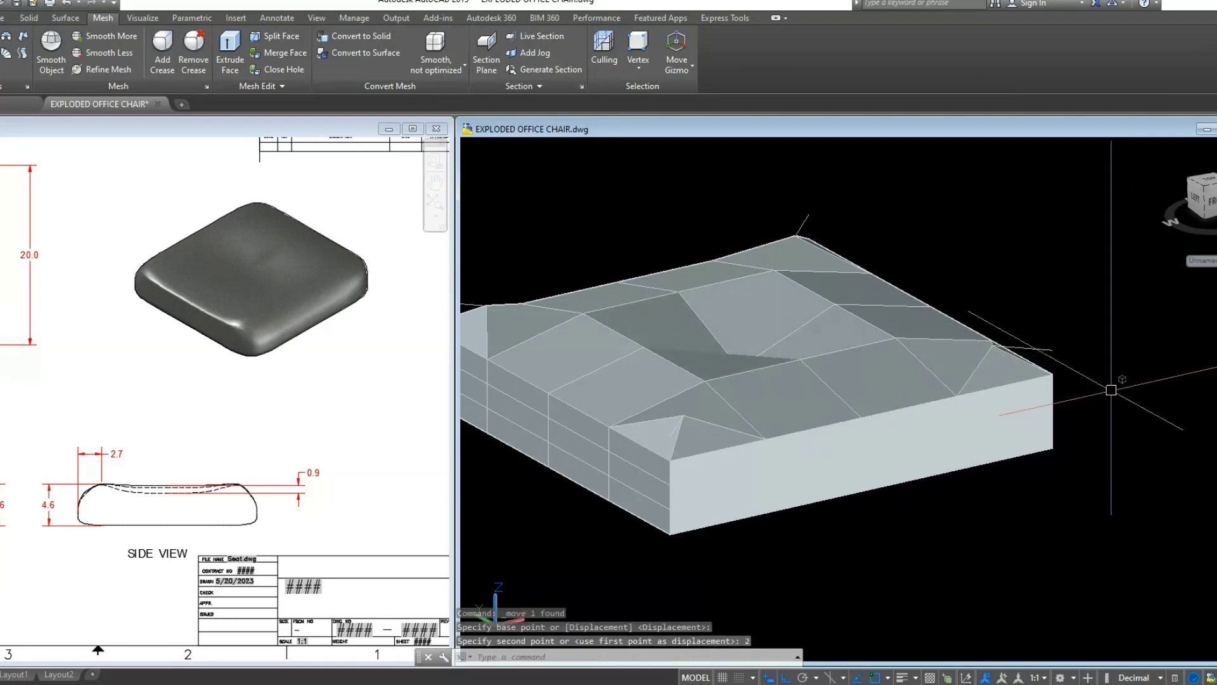
mouse_move(1082, 340)
middle_mouse_down("shift")
mouse_move(911, 353)
mouse_move(1040, 403)
mouse_move(1040, 337)
mouse_move(974, 353)
mouse_move(978, 366)
mouse_move(970, 357)
middle_mouse_up("shift")
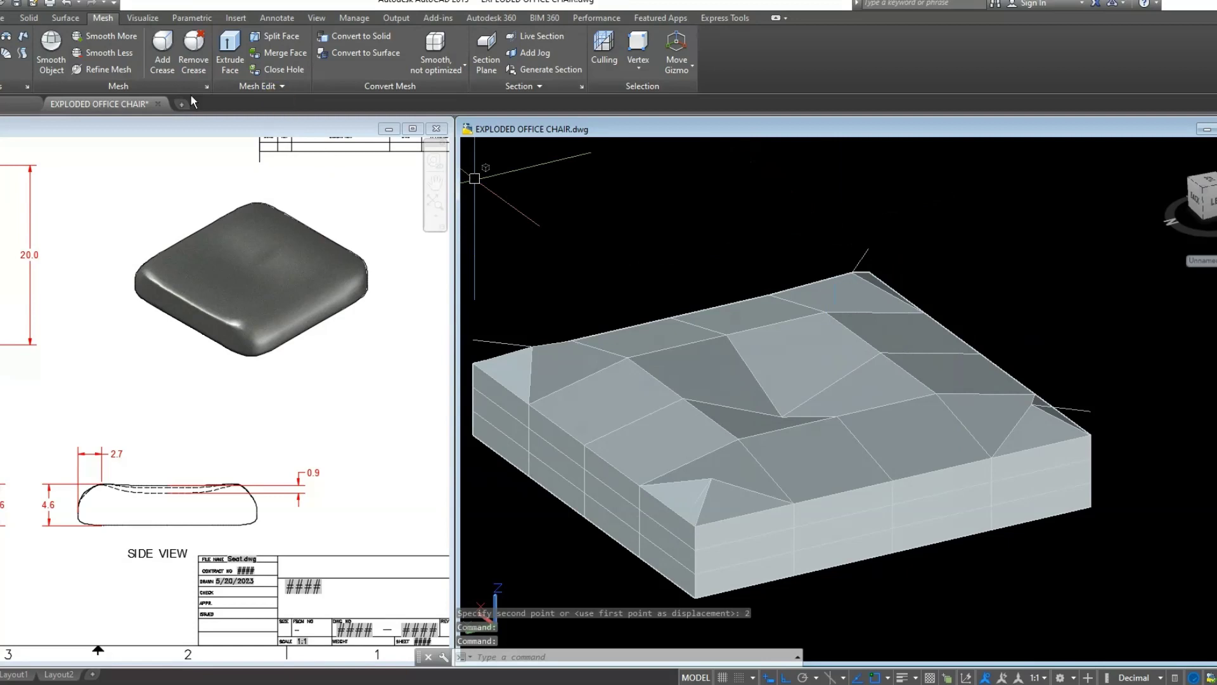
Step: Apply Smooth More to the cushion mesh, then repeat it for a second level
left_click(105, 36)
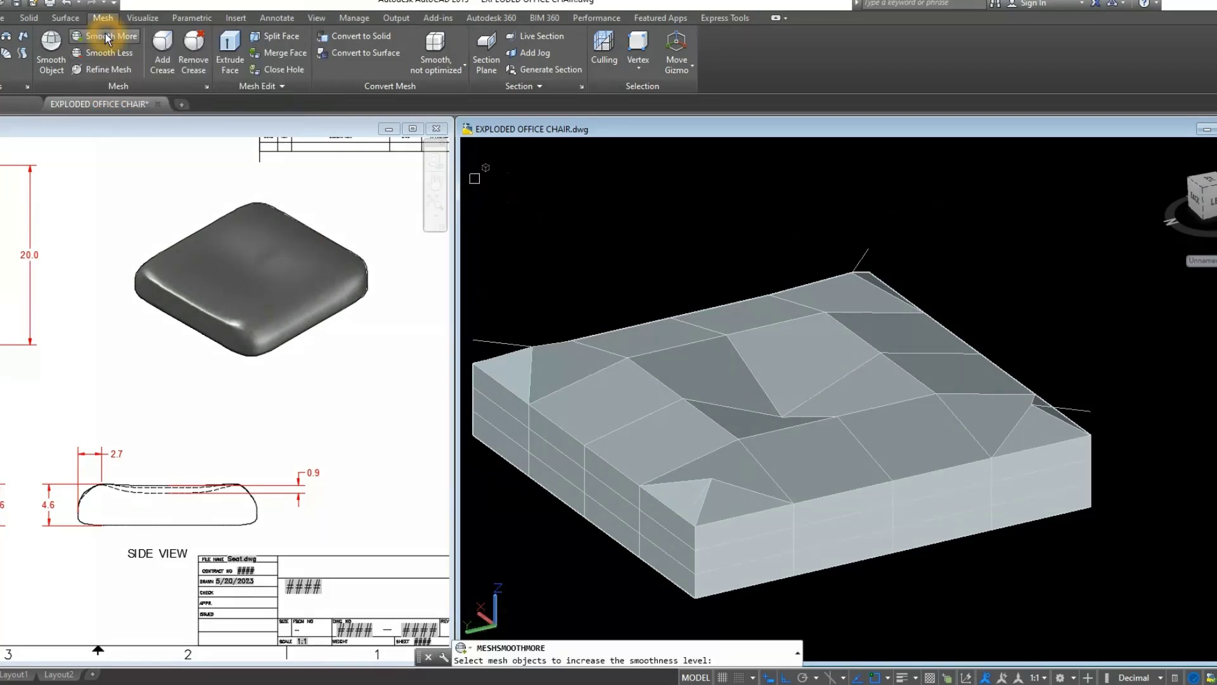
left_click(674, 321)
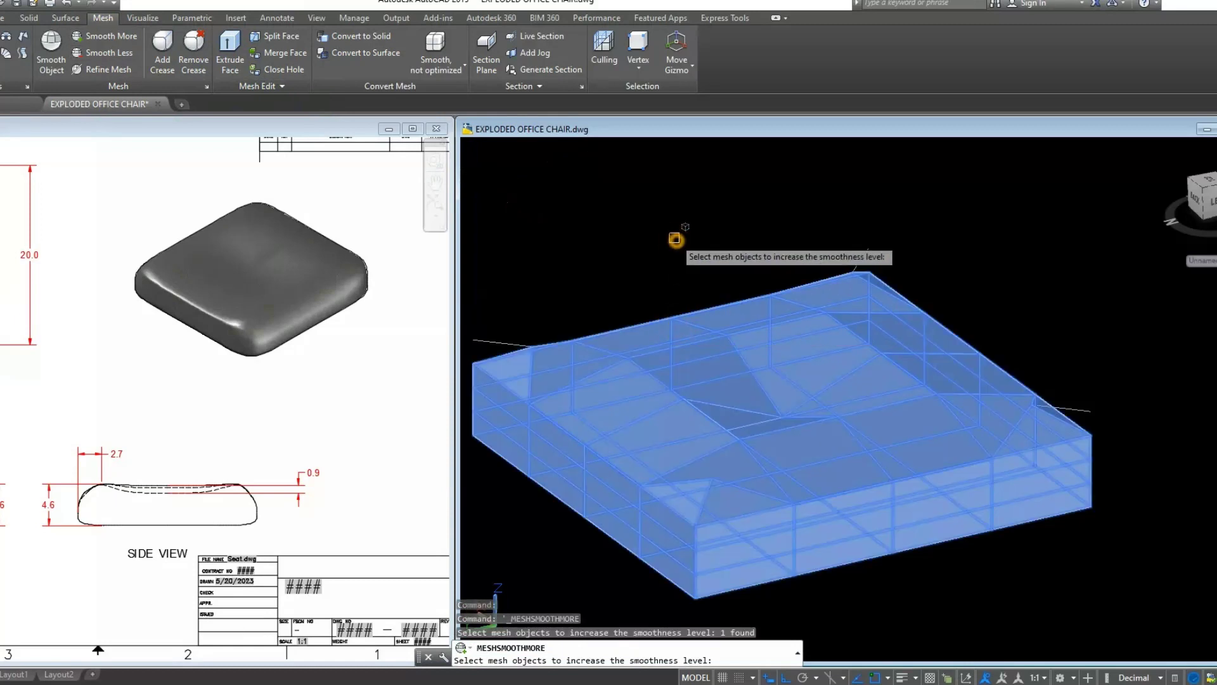
key("Return")
right_click(675, 238)
left_click(704, 245)
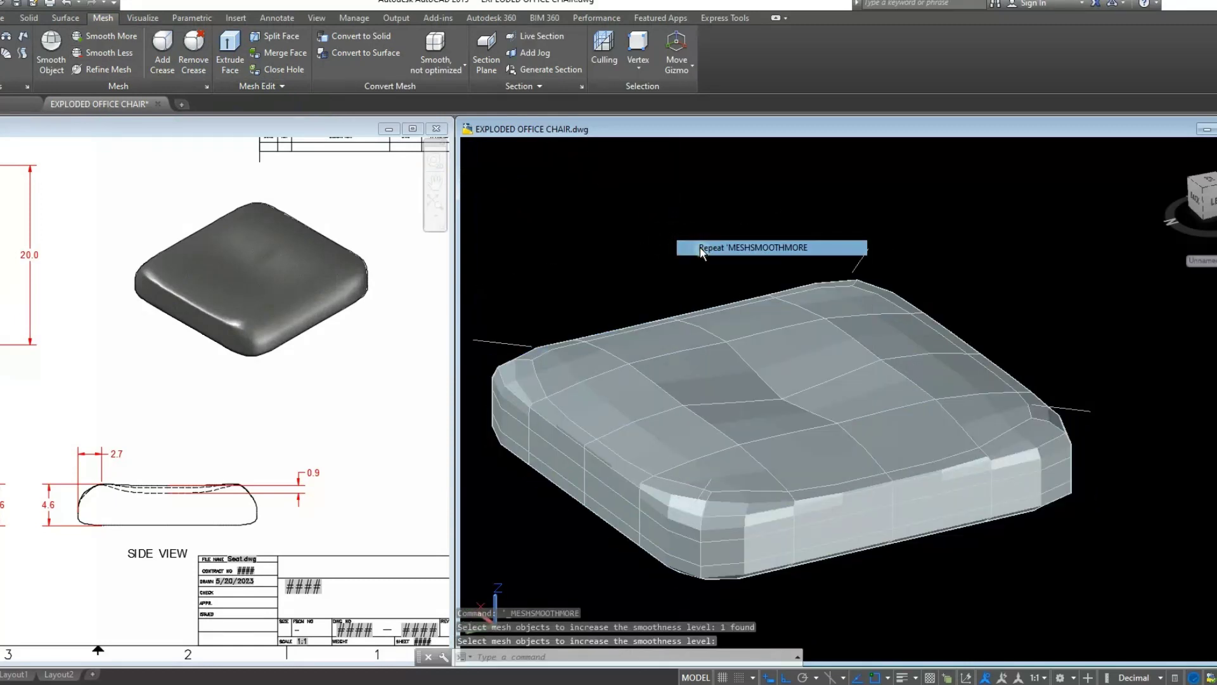
left_click(706, 317)
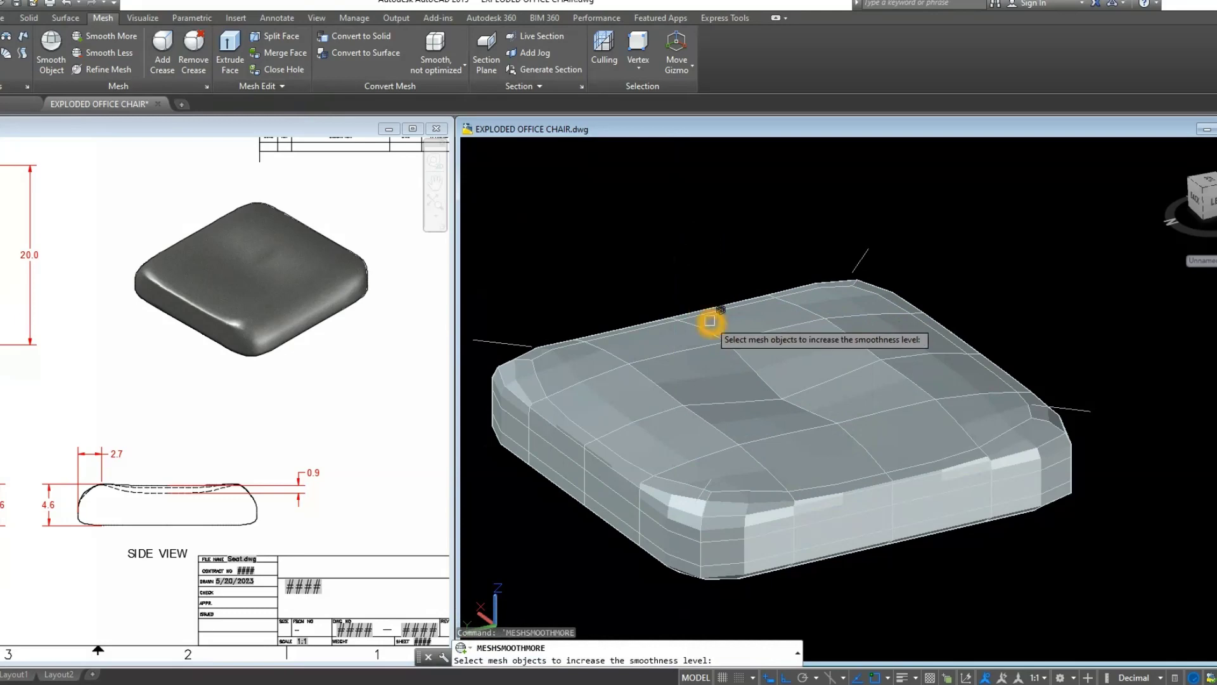
right_click(703, 245)
Step: Repeat MESHSMOOTHMORE on the cushion twice more for a rounder shape
right_click(703, 244)
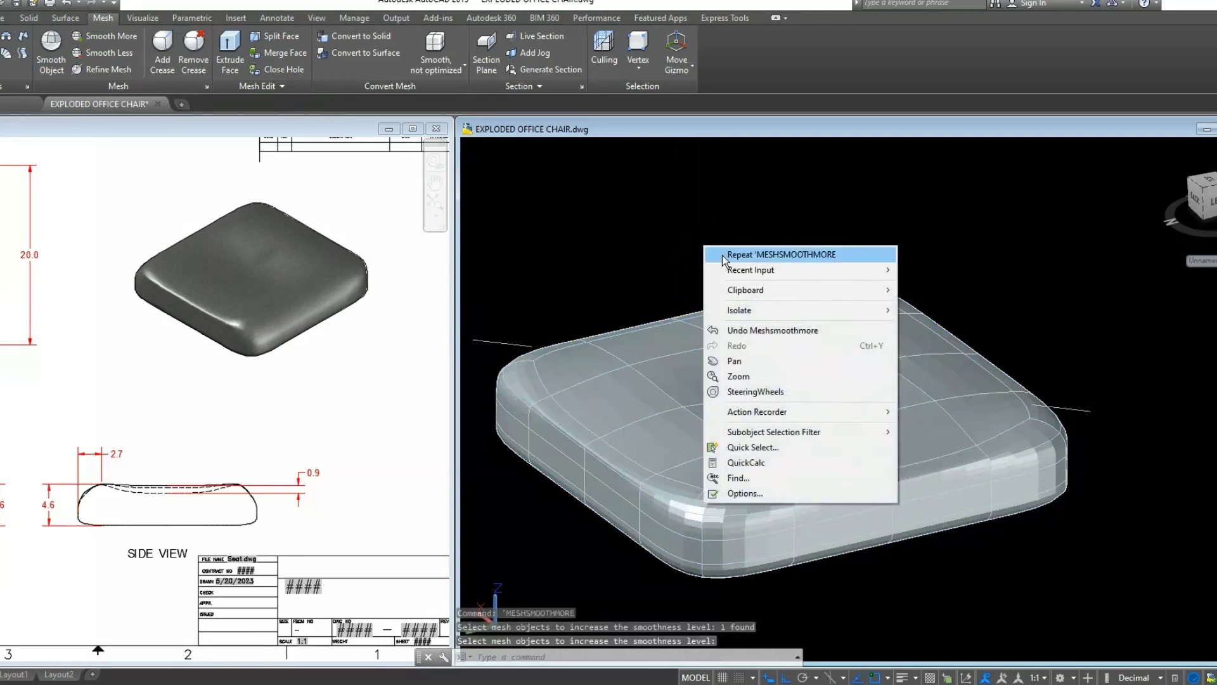
left_click(734, 265)
left_click(750, 321)
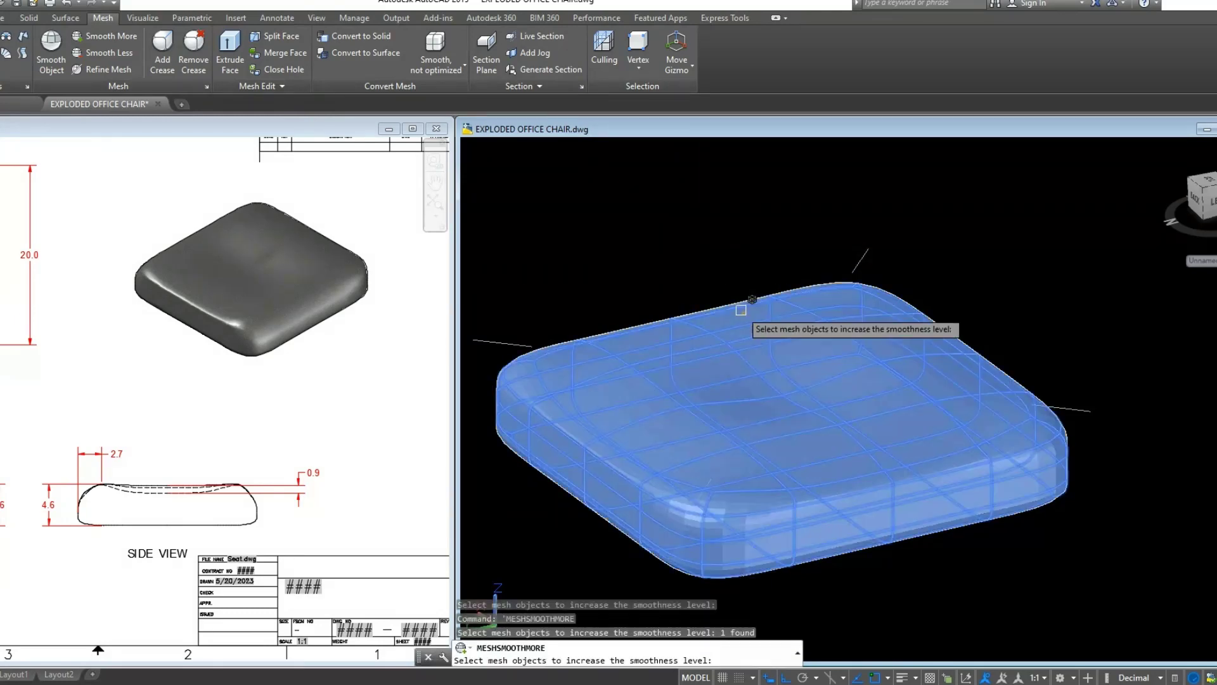
right_click(723, 250)
right_click(720, 240)
left_click(739, 247)
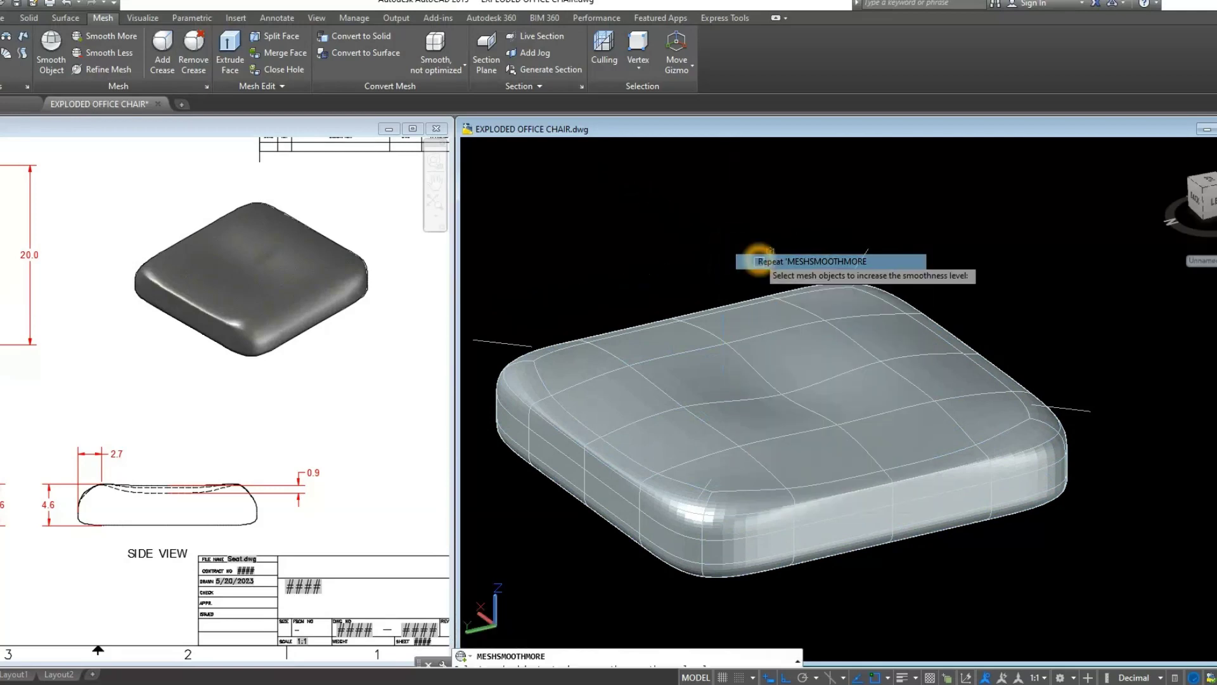
left_click(759, 297)
right_click(758, 264)
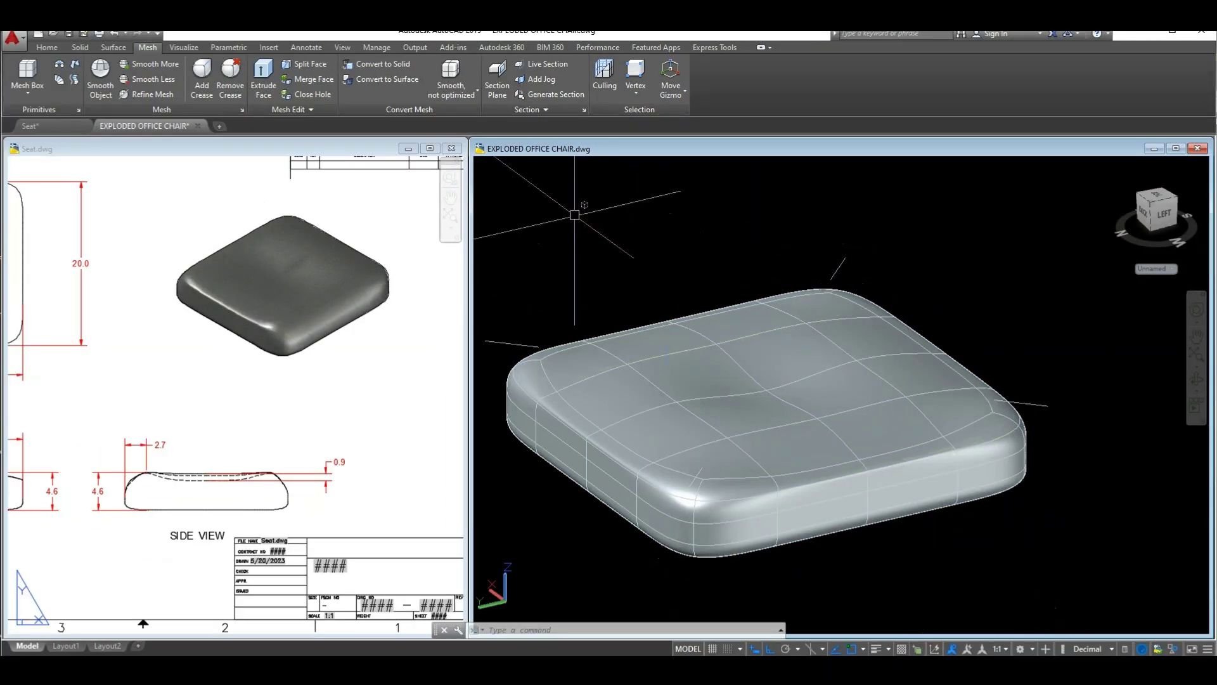
Step: Show the smoothed cushion in the Realistic visual style
left_click(549, 170)
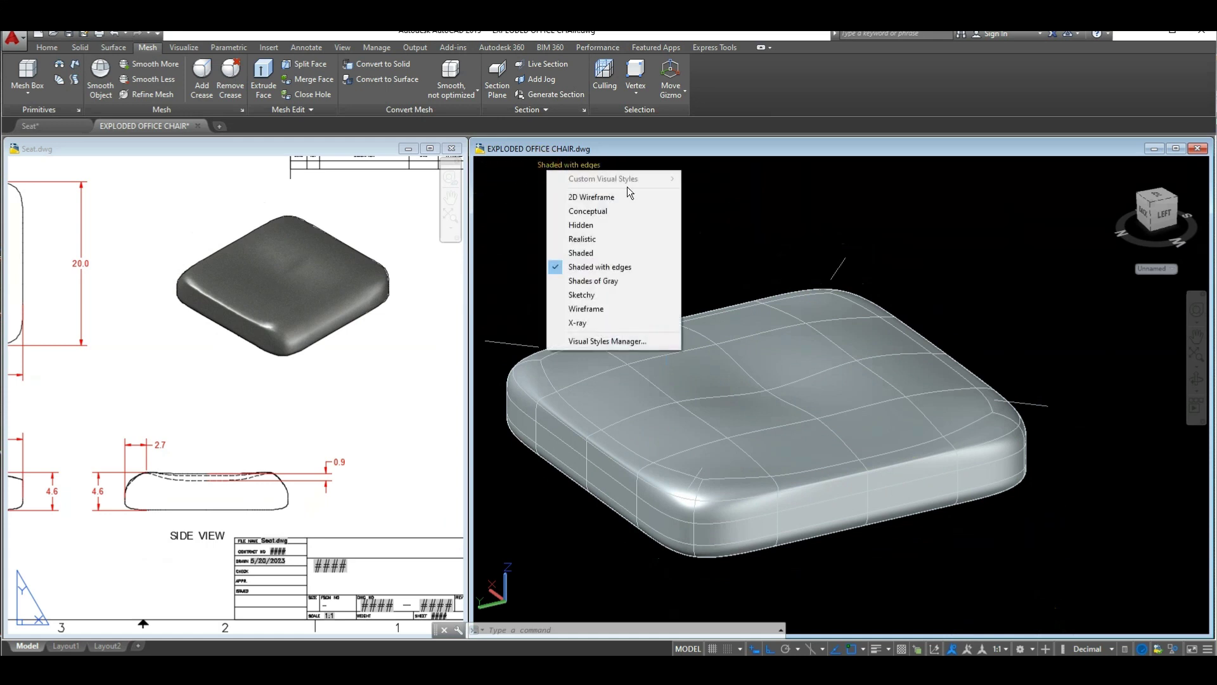
left_click(606, 238)
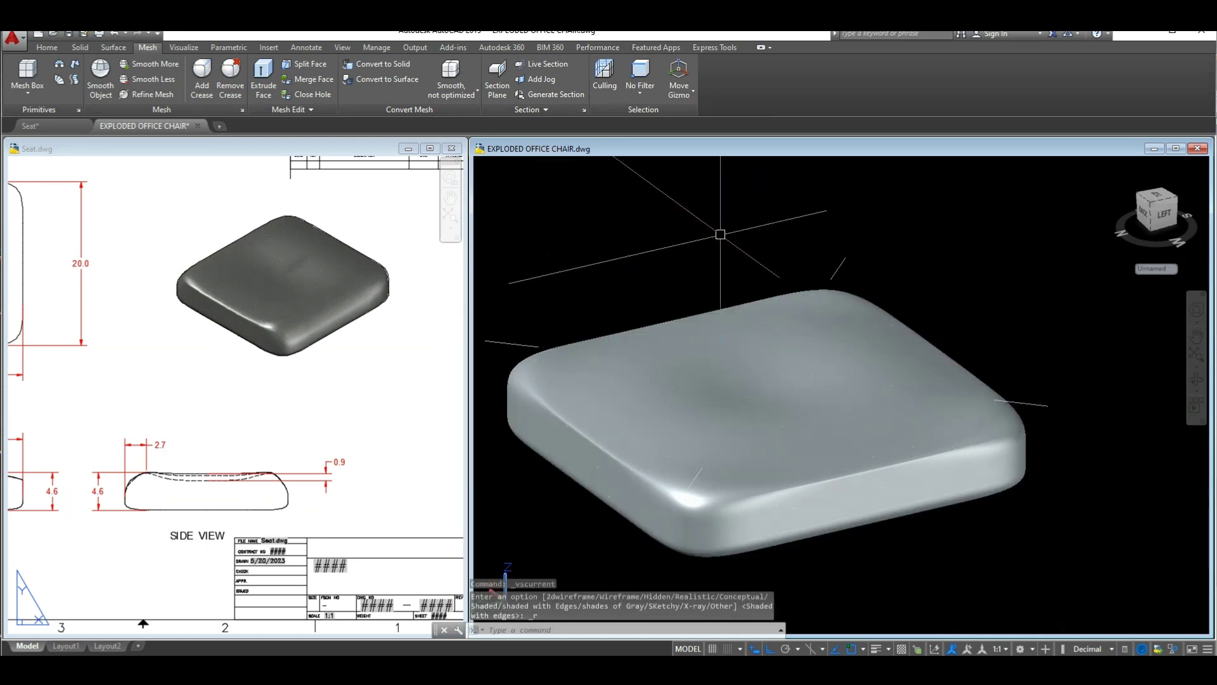
mouse_move(724, 235)
middle_mouse_down("shift")
mouse_move(639, 200)
mouse_move(615, 228)
mouse_move(796, 248)
mouse_move(869, 228)
mouse_move(913, 190)
mouse_move(891, 239)
middle_mouse_up("shift")
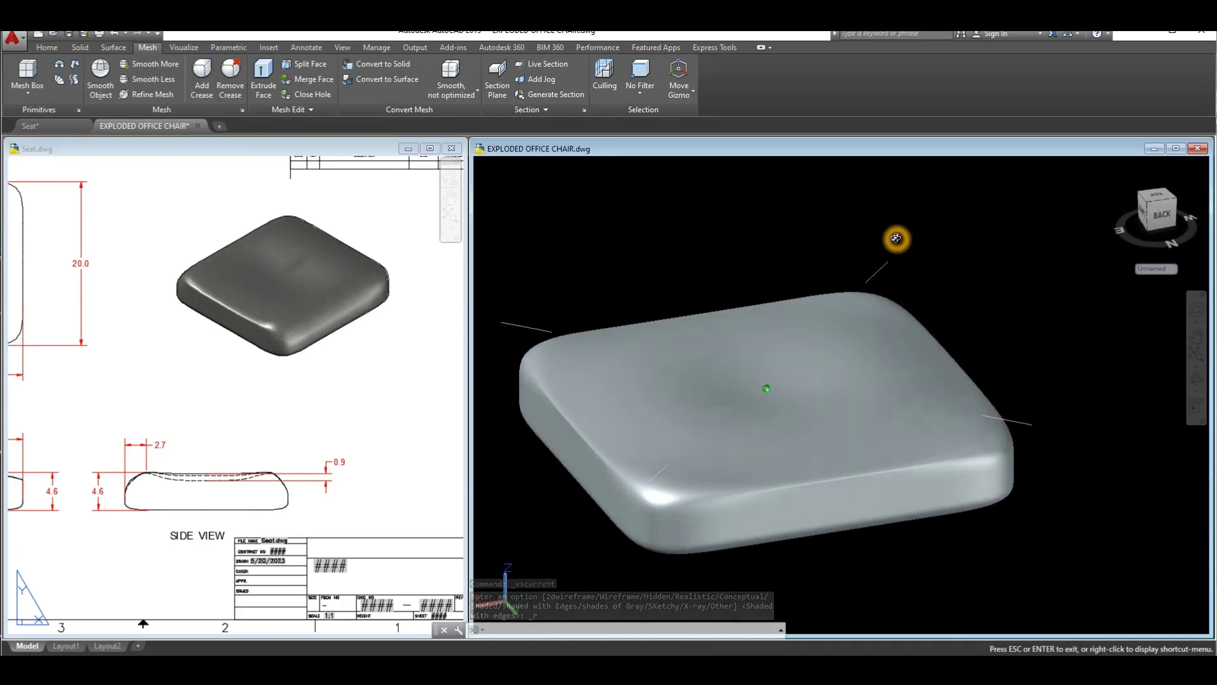
Step: Erase the four stray diagonal lines using Select Similar and Delete
left_click(517, 329)
right_click(620, 229)
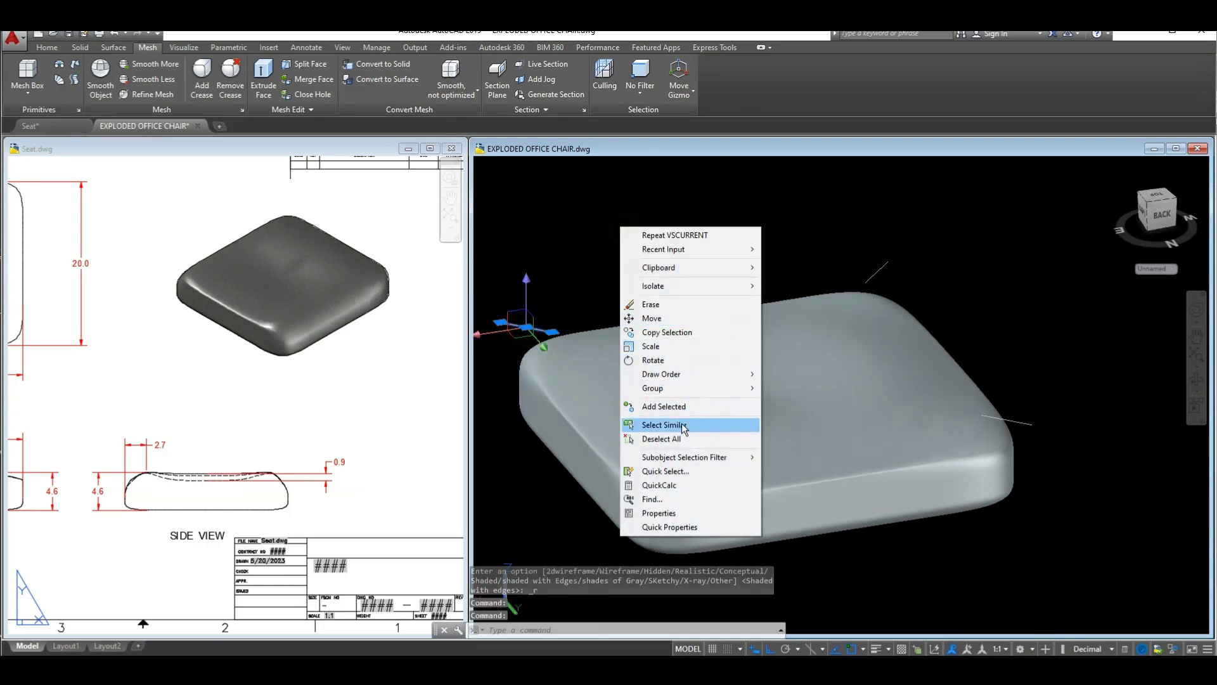
left_click(683, 426)
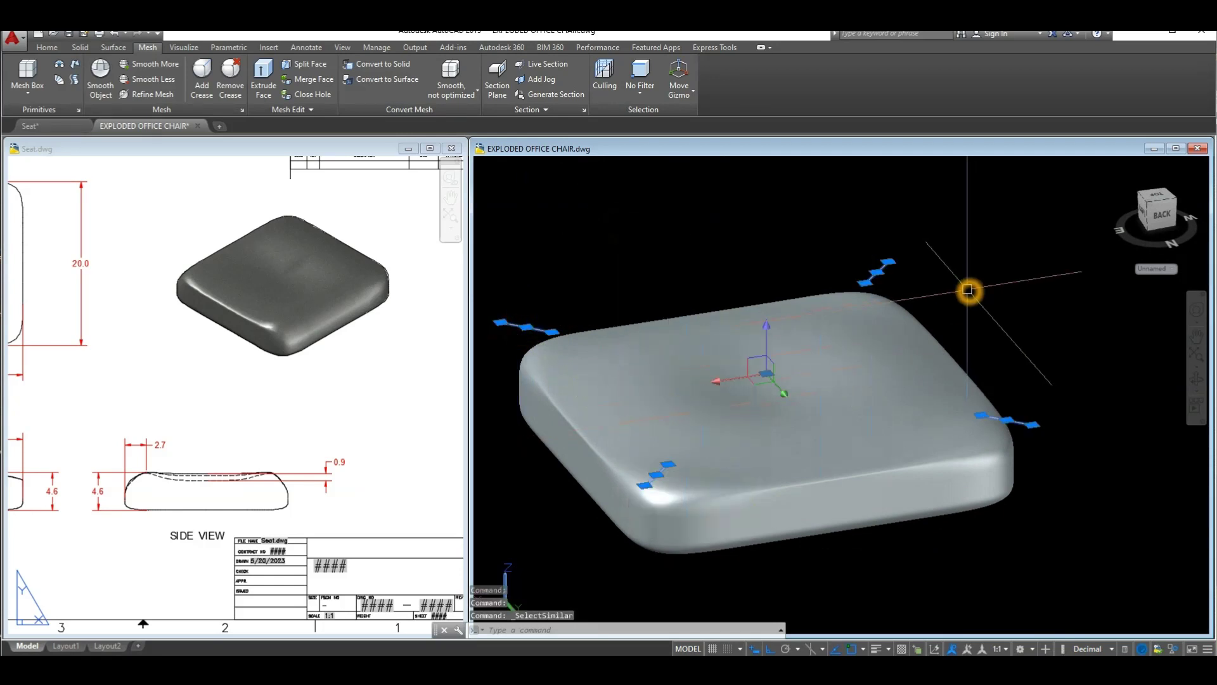
key("Delete")
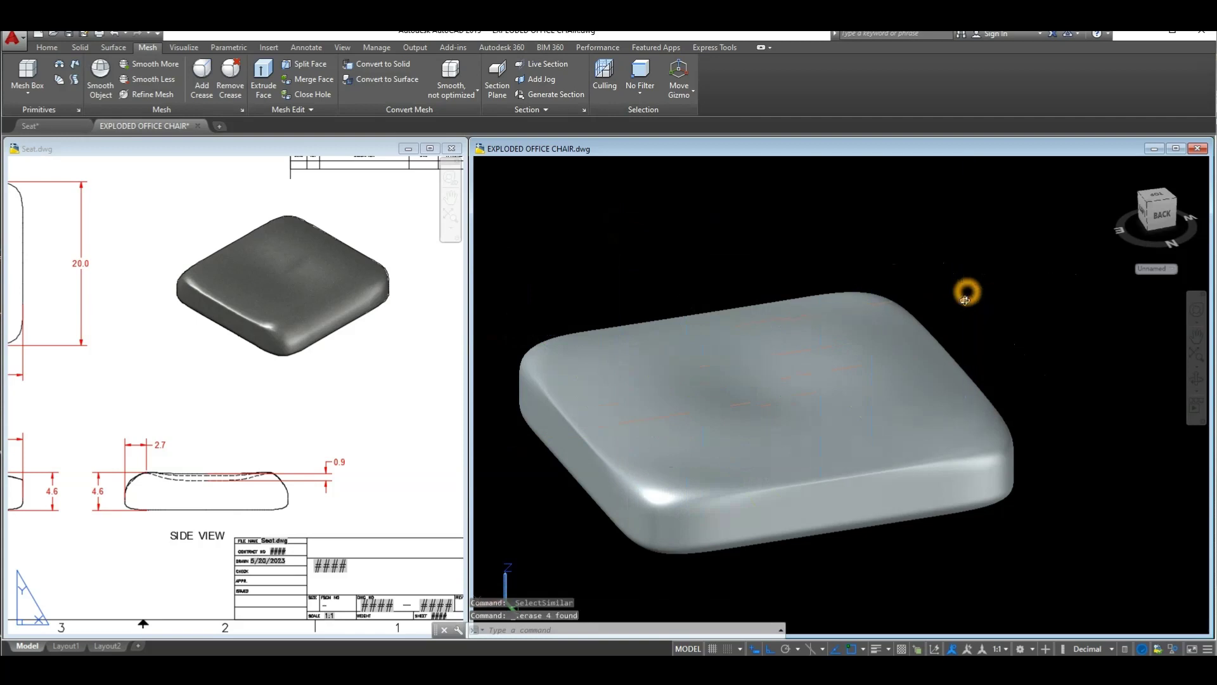
mouse_move(965, 300)
middle_mouse_down("shift")
mouse_move(863, 310)
mouse_move(804, 286)
middle_mouse_up("shift")
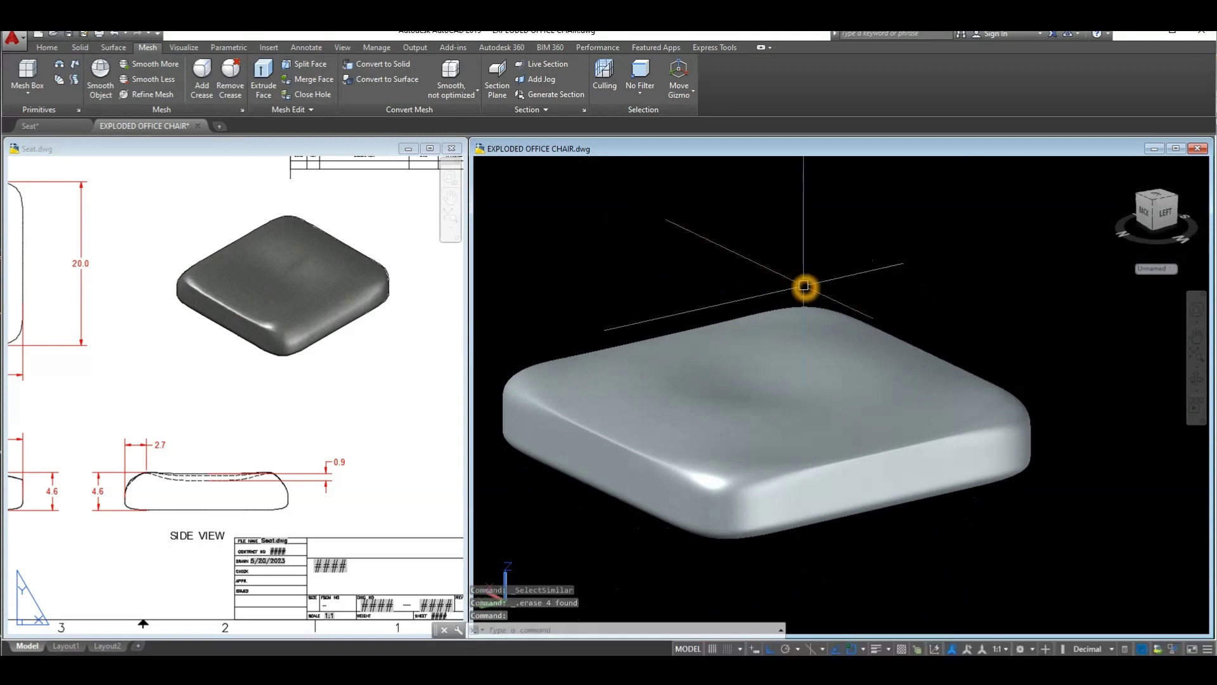